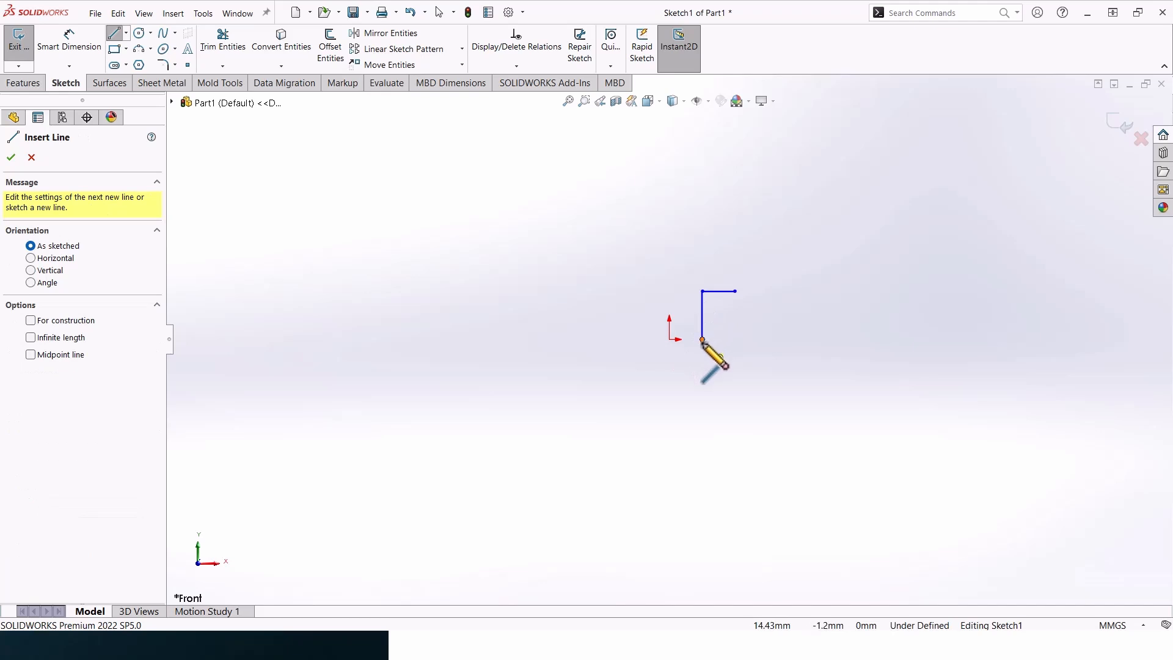
Sketch a short horizontal line to the right from the lower end of the vertical line.
{"action": "left_click", "coordinate": [703, 340]}
{"action": "left_click", "coordinate": [729, 339]}
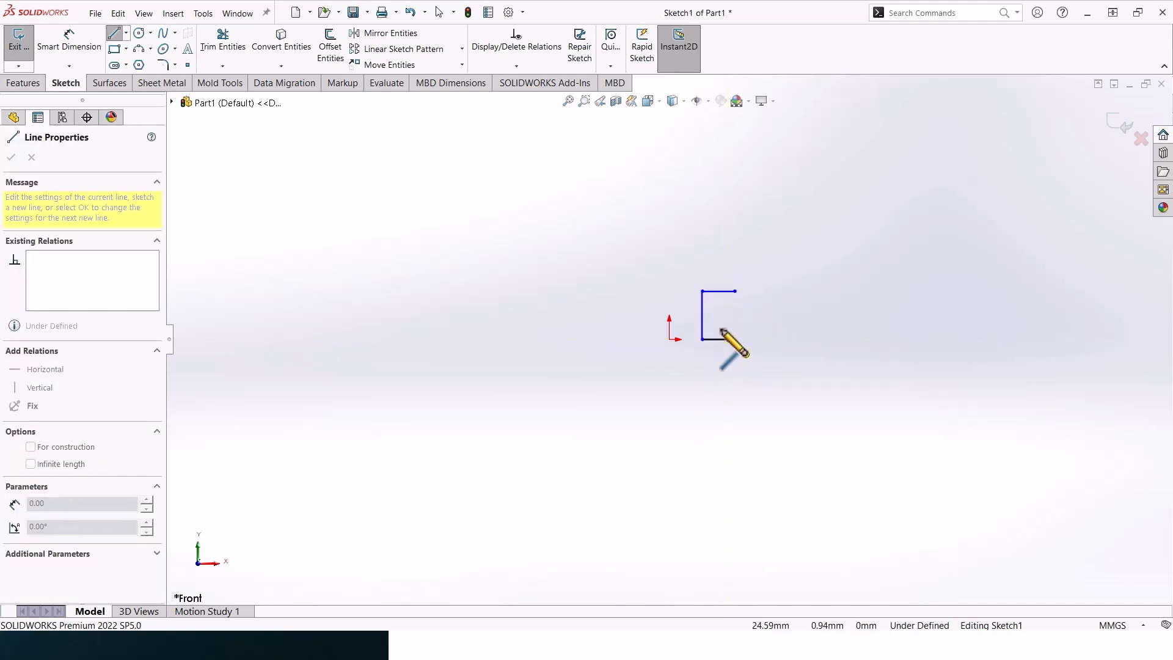
{"action": "key", "text": "Escape"}
Add a 3-point arc of about 5.8 mm radius rising vertically from the lower line's right end and bulging inward.
{"action": "left_click", "coordinate": [139, 49]}
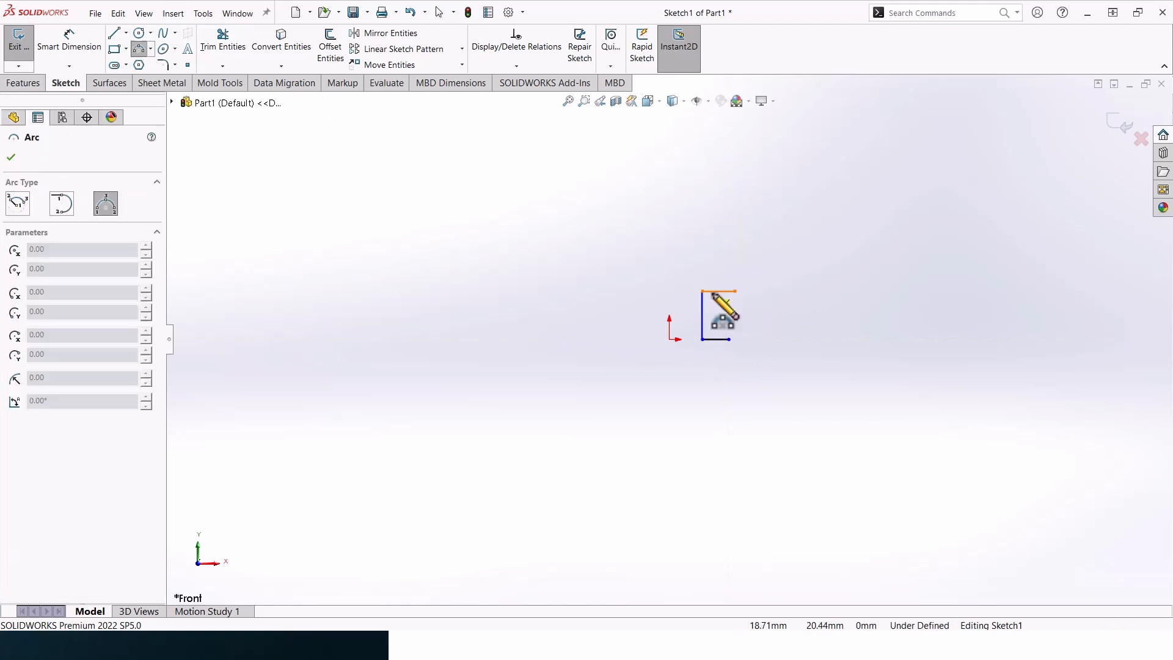
{"action": "left_click", "coordinate": [729, 339]}
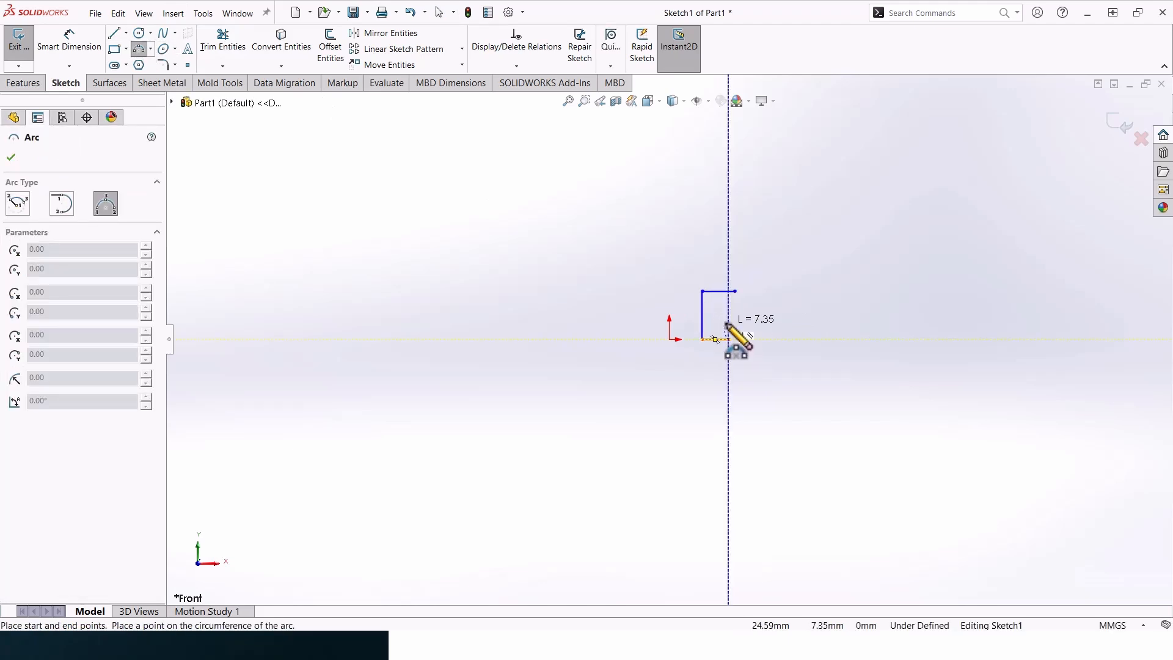
{"action": "left_click", "coordinate": [727, 323]}
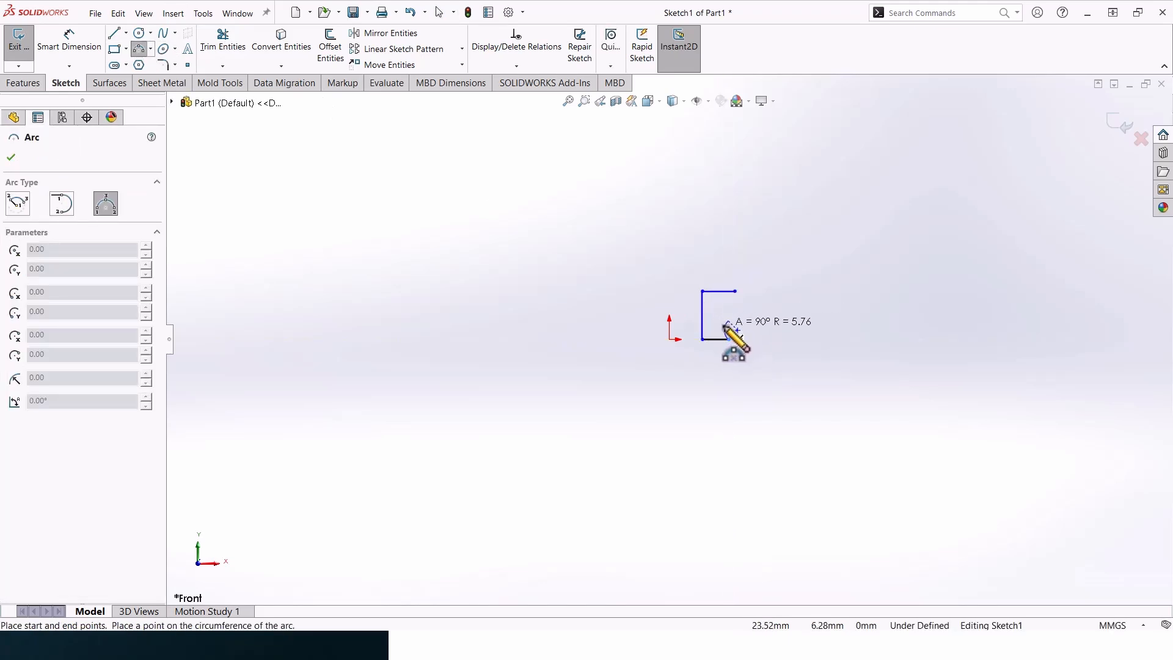
{"action": "left_click", "coordinate": [727, 325]}
{"action": "key", "text": "Escape"}
{"action": "key", "text": "Return"}
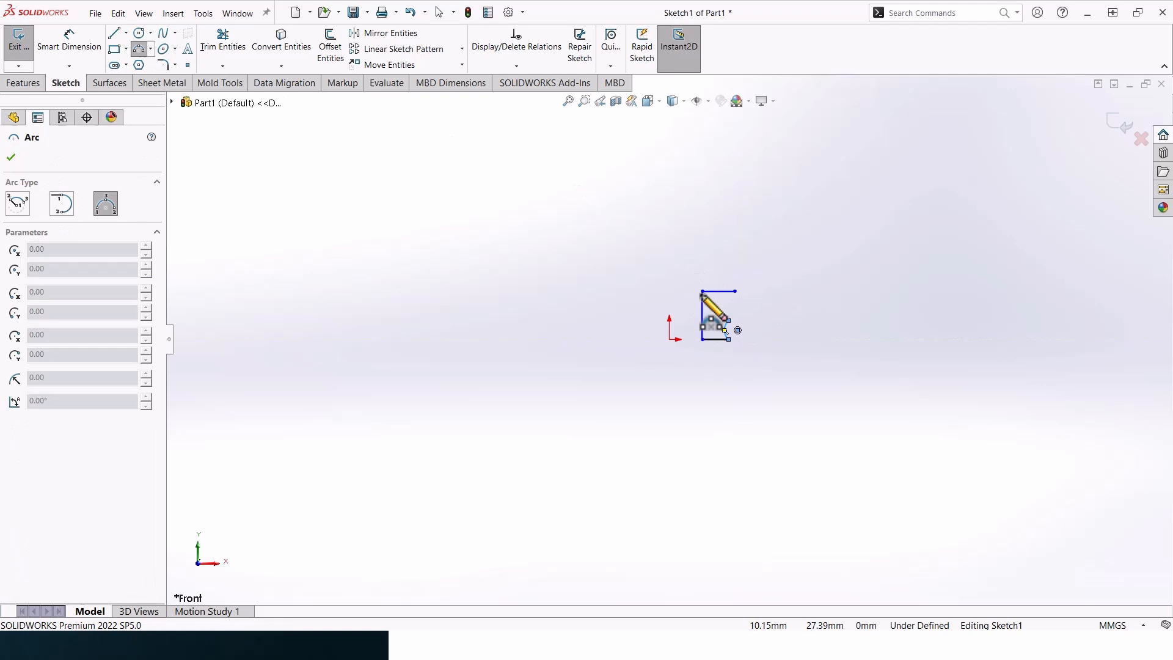
Close the profile with an outward-bulging 3-point arc from the small arc's upper end to the top line's right end.
{"action": "left_click", "coordinate": [727, 323]}
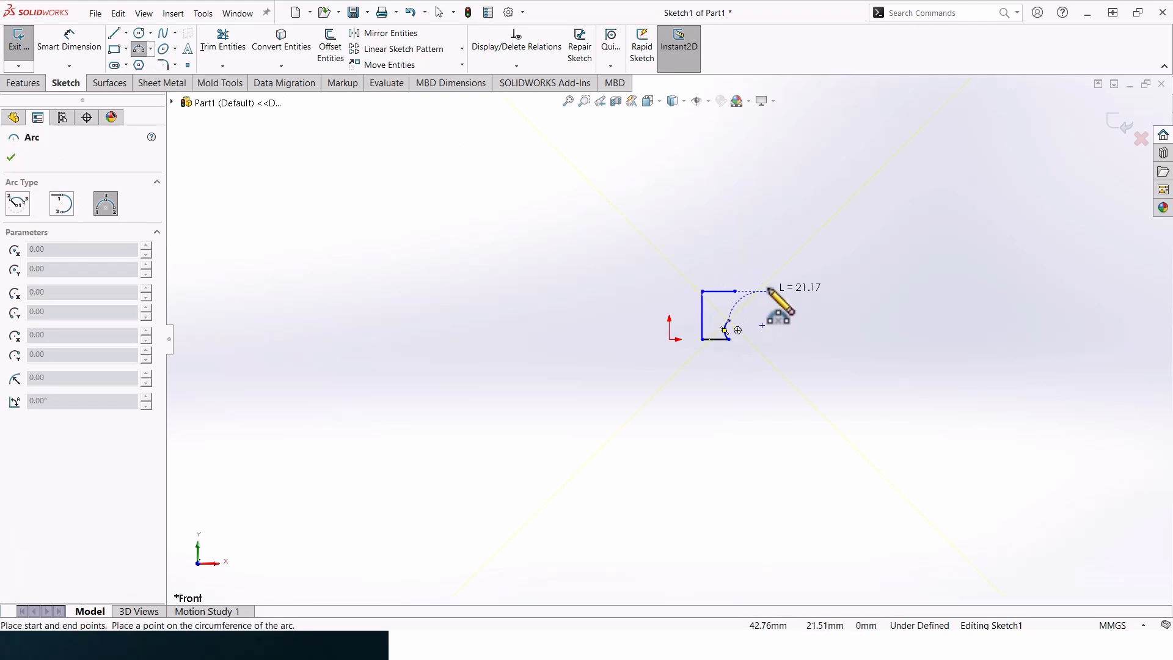
{"action": "left_click", "coordinate": [738, 303]}
{"action": "key", "text": "Escape"}
Sketch a circle of about 11.4 mm radius above and right of the profile, and a smaller circle level with it on its left.
{"action": "scroll", "coordinate": [750, 304], "scroll_direction": "down", "scroll_amount": 3}
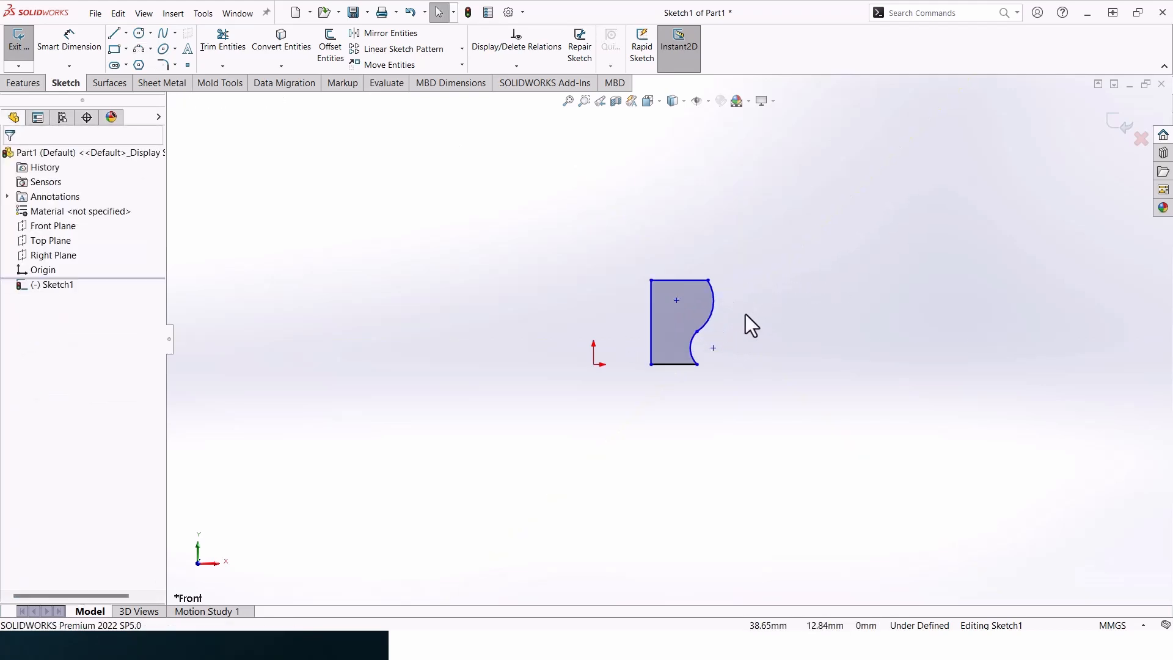
{"action": "scroll", "coordinate": [745, 313], "scroll_direction": "up", "scroll_amount": 4}
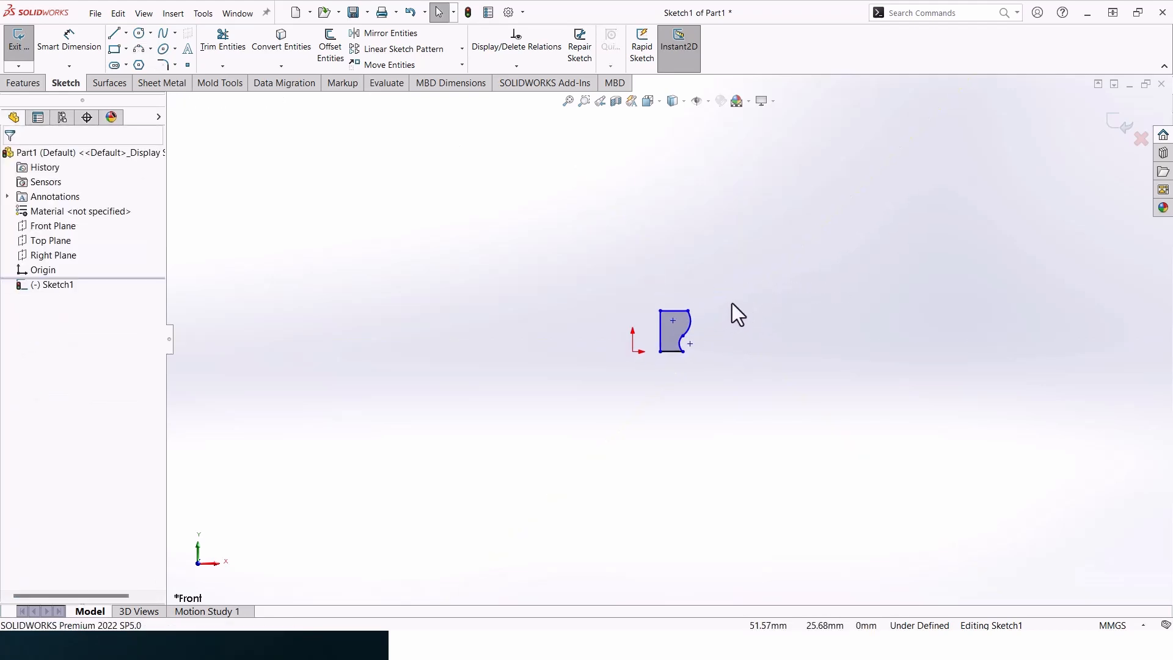
{"action": "left_click", "coordinate": [140, 33]}
{"action": "left_click", "coordinate": [779, 257]}
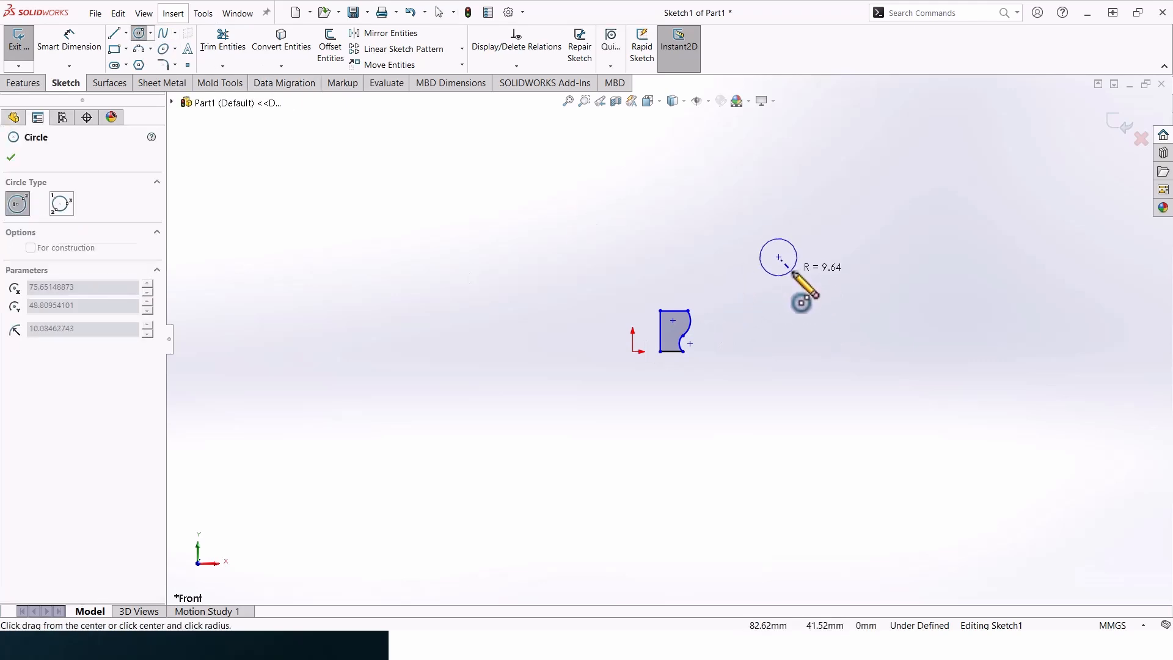
{"action": "left_click", "coordinate": [795, 273]}
{"action": "left_click", "coordinate": [739, 257]}
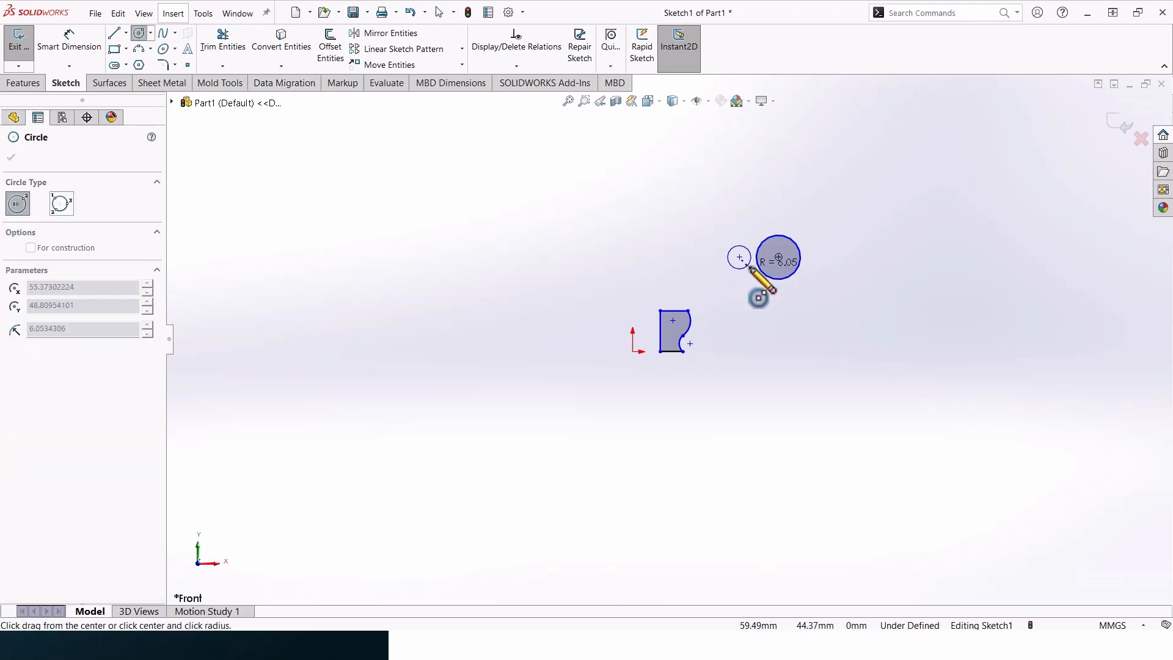
{"action": "left_click", "coordinate": [756, 259]}
{"action": "key", "text": "Escape"}
Draw two horizontal lines from the smaller circle's top and bottom quadrant points to the larger circle.
{"action": "scroll", "coordinate": [760, 261], "scroll_direction": "down", "scroll_amount": 5}
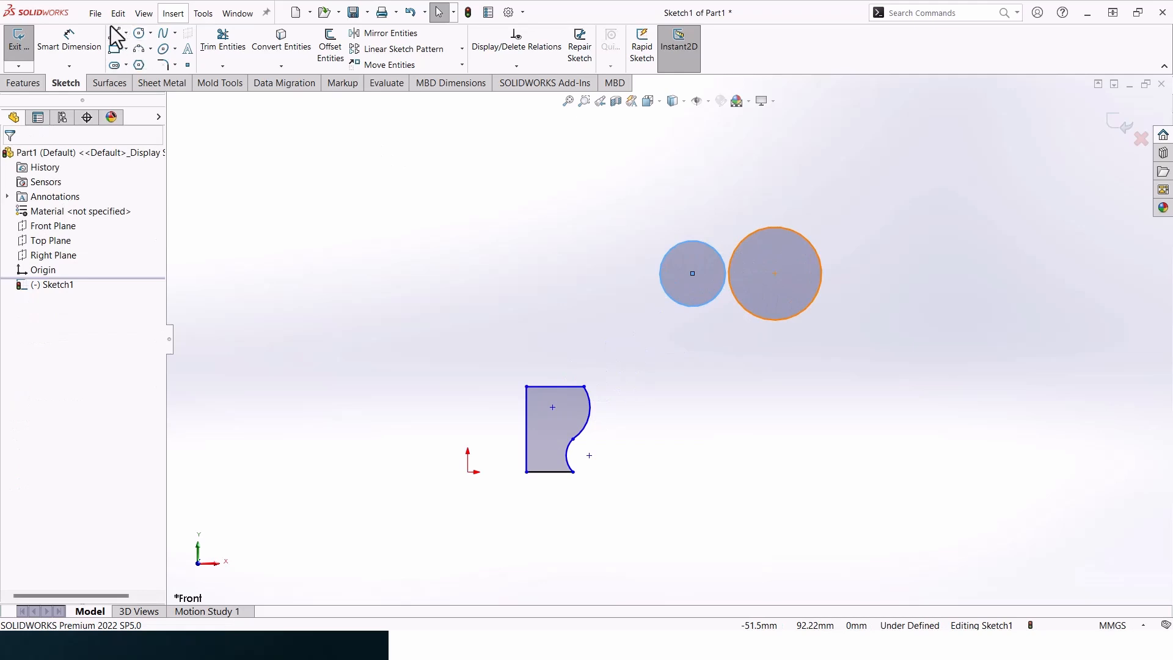
{"action": "left_click", "coordinate": [114, 33]}
{"action": "left_click", "coordinate": [692, 241]}
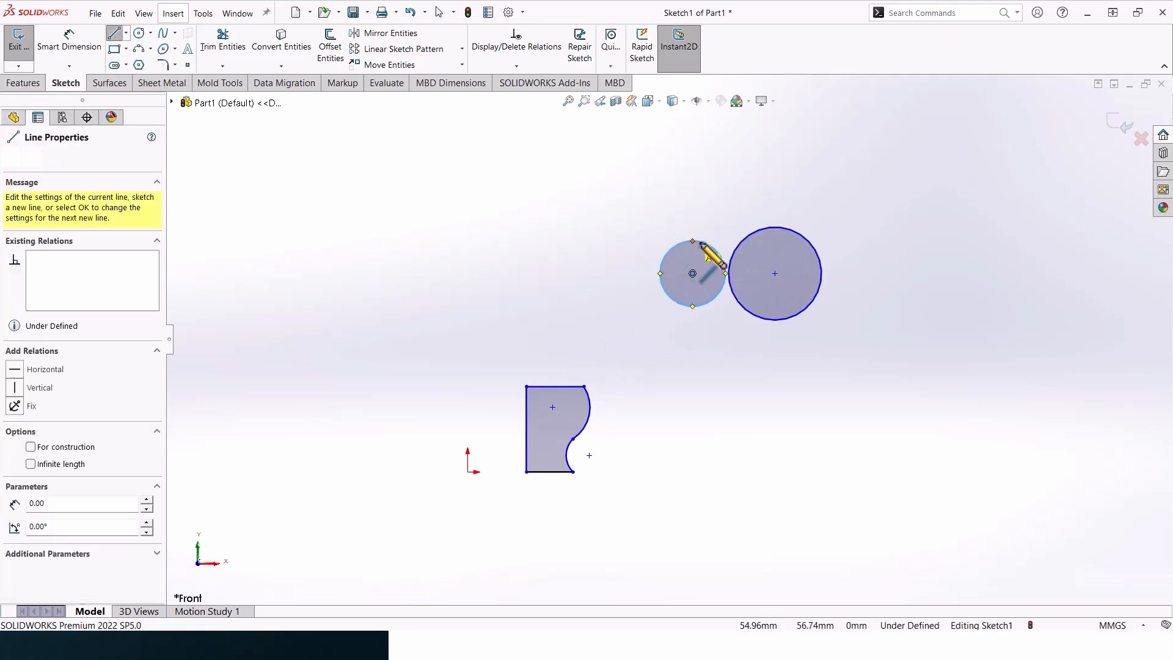
{"action": "left_click", "coordinate": [743, 241]}
{"action": "key", "text": "Escape"}
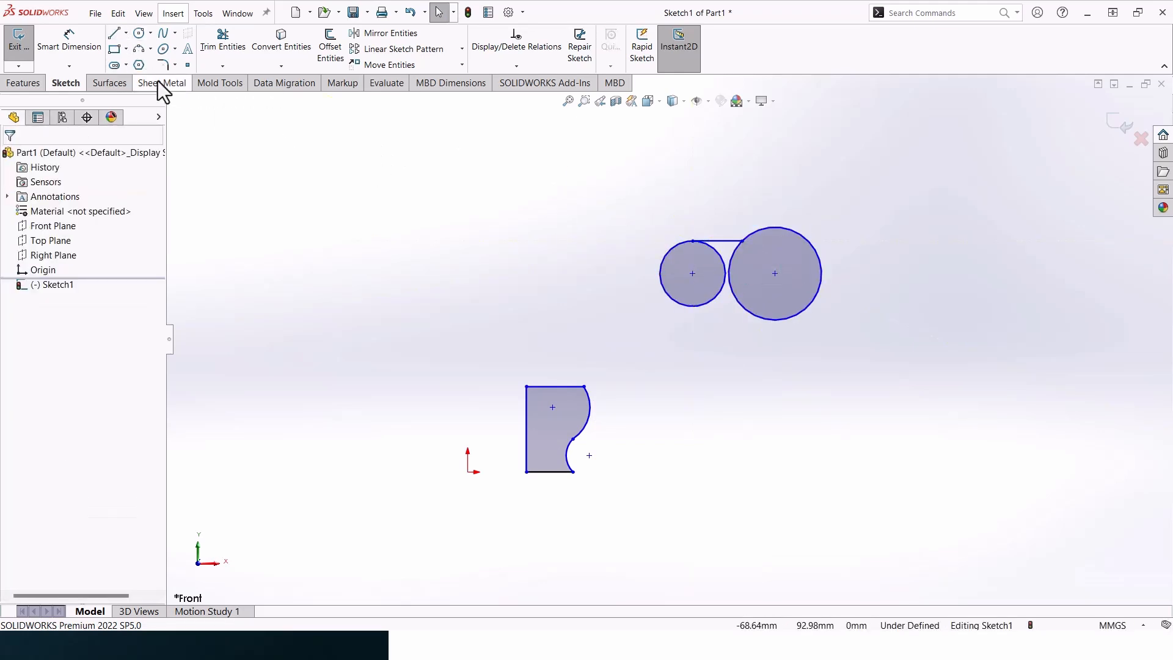
{"action": "left_click", "coordinate": [115, 33]}
{"action": "left_click", "coordinate": [693, 307]}
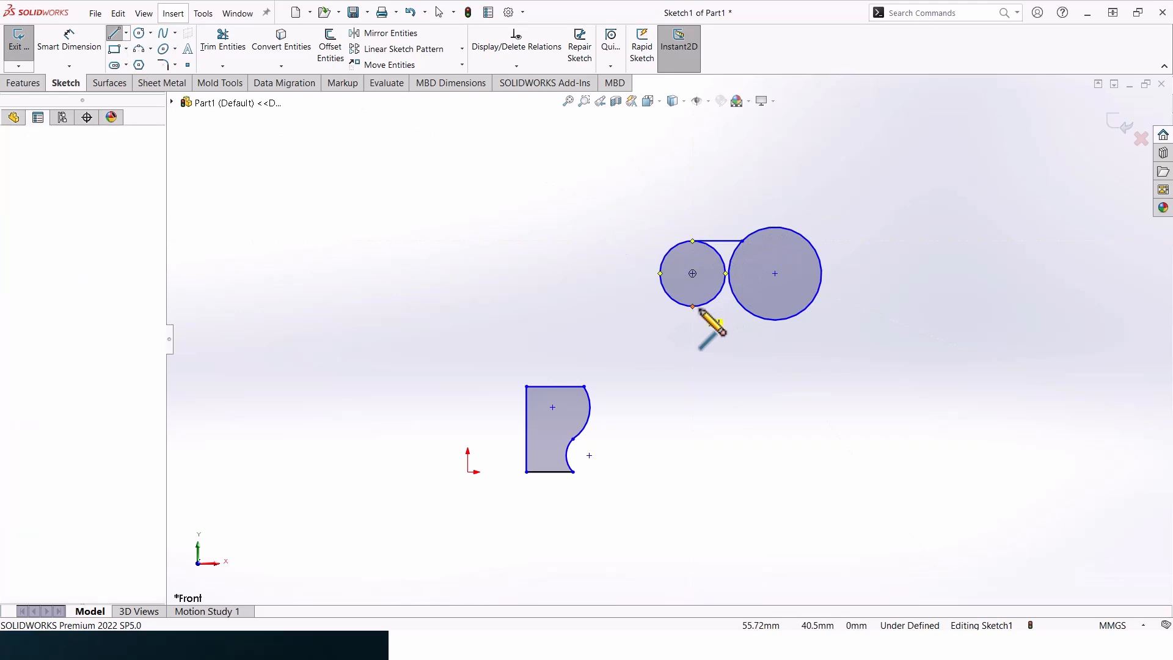
{"action": "left_click", "coordinate": [744, 307]}
{"action": "key", "text": "Escape"}
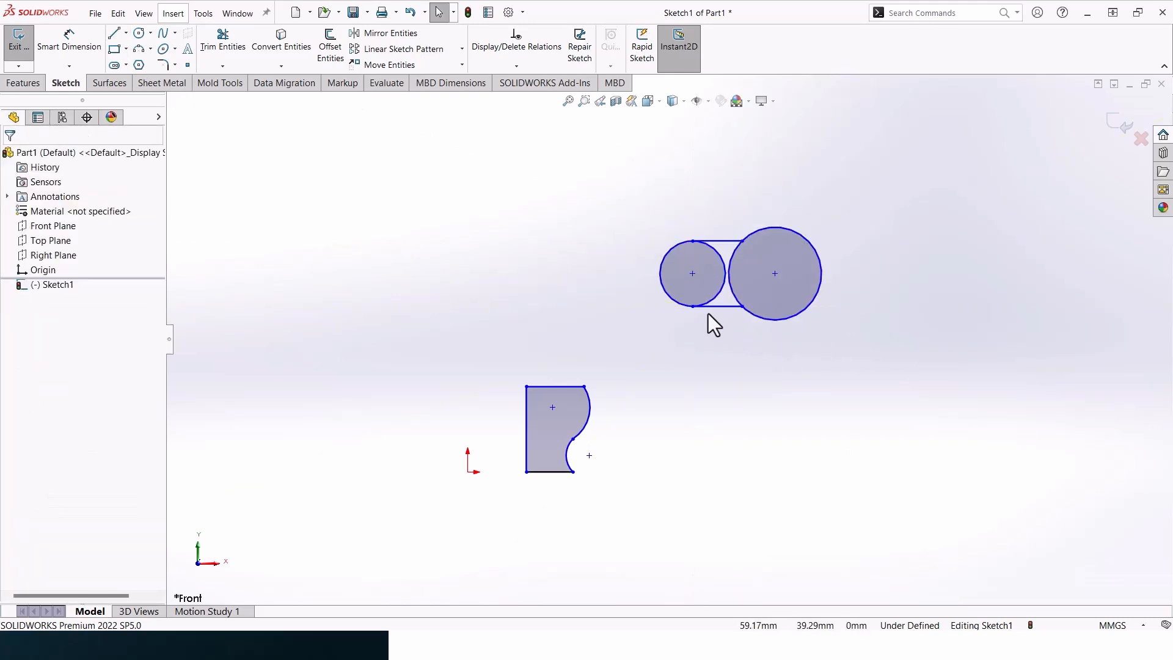
Trim the inner arcs of both circles between the two horizontal lines, leaving one closed keyhole-shaped outline.
{"action": "scroll", "coordinate": [669, 306], "scroll_direction": "up", "scroll_amount": 3}
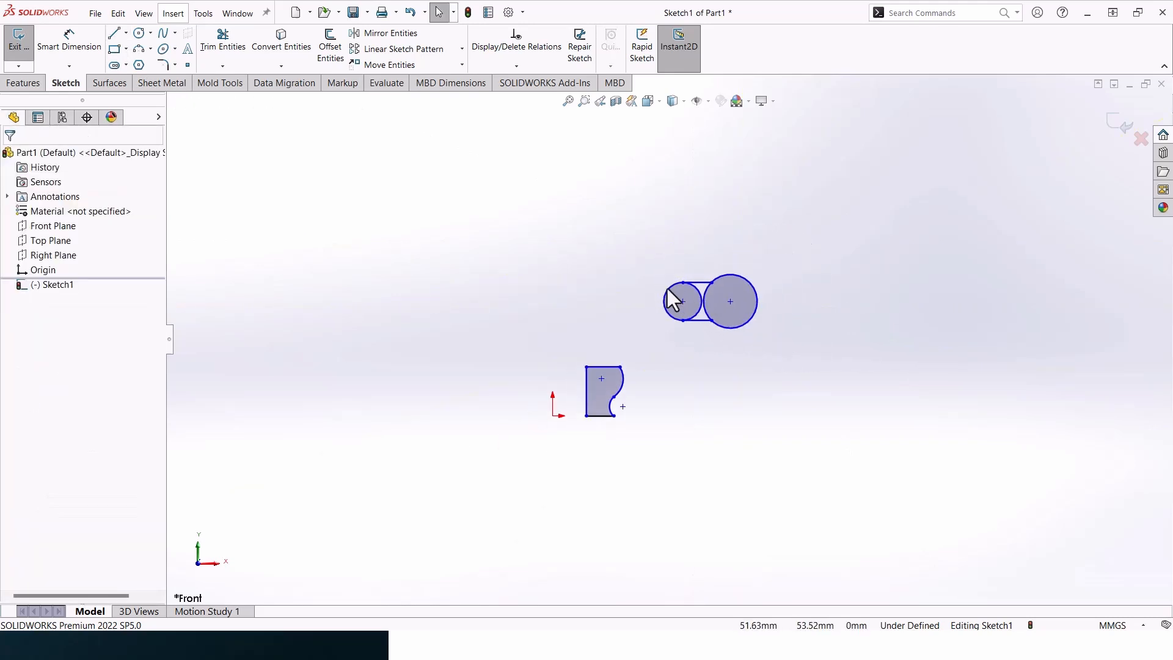
{"action": "left_click", "coordinate": [243, 59]}
{"action": "scroll", "coordinate": [572, 285], "scroll_direction": "down", "scroll_amount": 2}
{"action": "left_click_drag", "start_coordinate": [814, 308], "coordinate": [790, 302]}
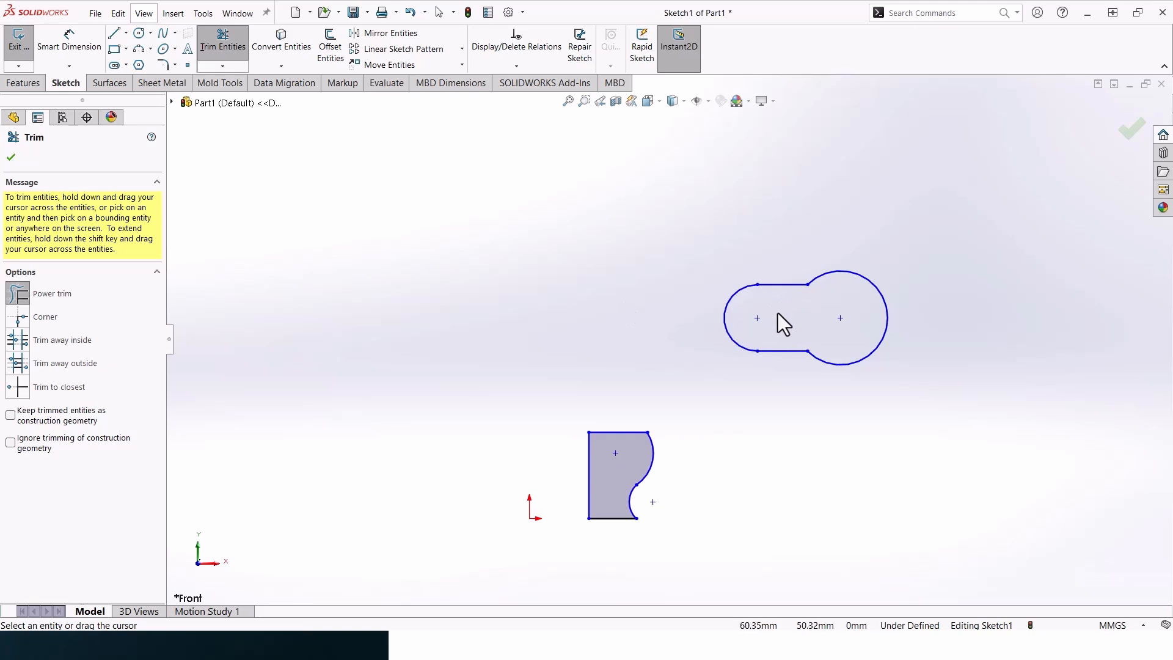
{"action": "scroll", "coordinate": [783, 331], "scroll_direction": "up", "scroll_amount": 3}
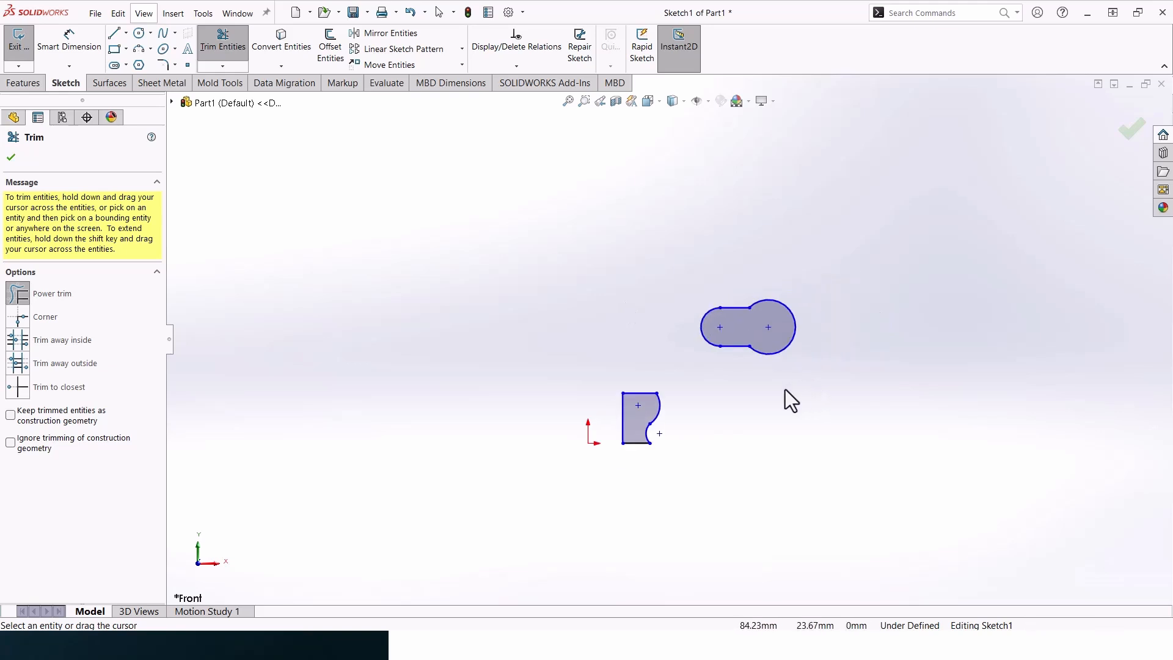
Dimension the outline's larger arc with a radius of 8 mm.
{"action": "left_click", "coordinate": [71, 41]}
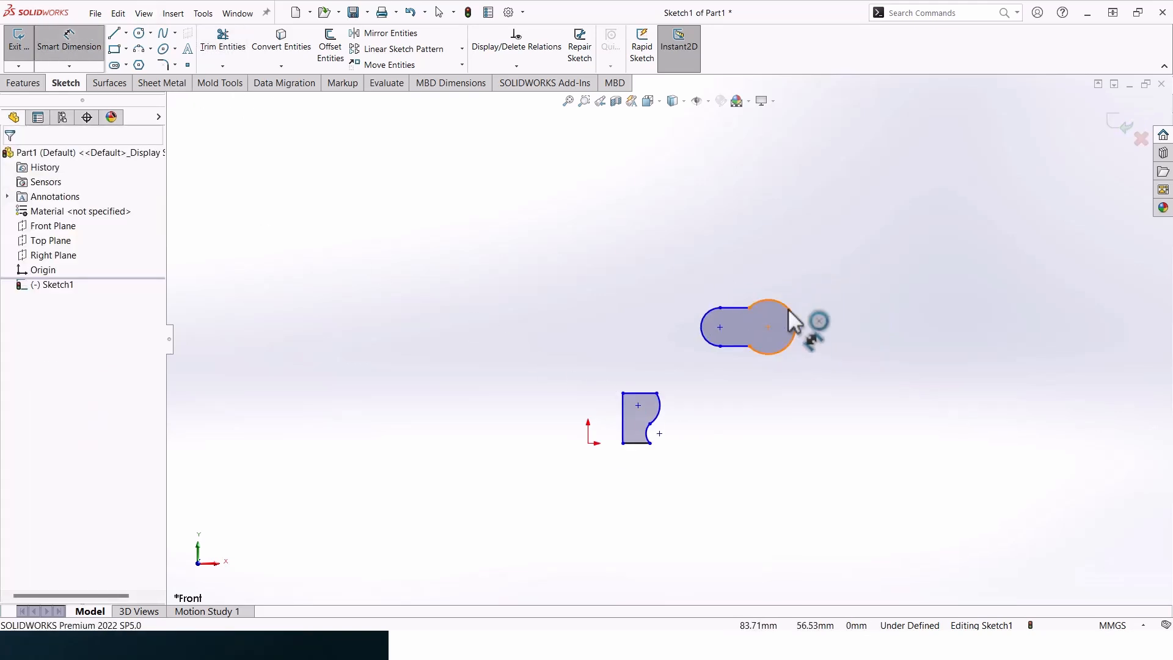
{"action": "left_click", "coordinate": [787, 308]}
{"action": "left_click", "coordinate": [825, 272]}
{"action": "type", "text": "8"}
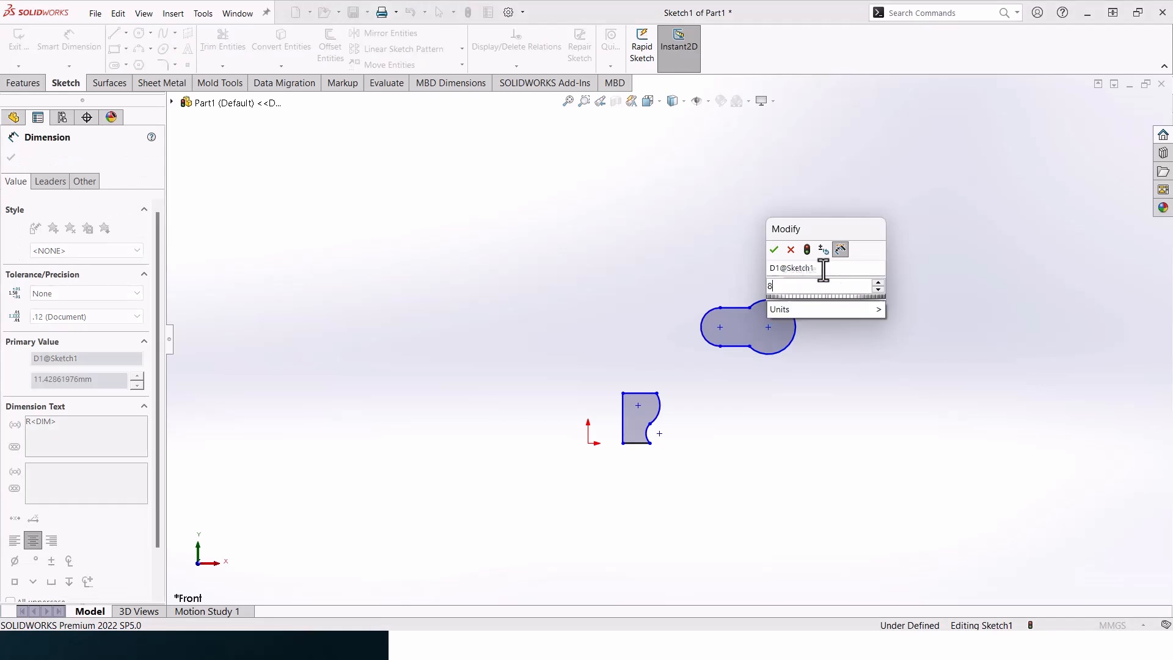
{"action": "key", "text": "Return"}
Dimension the outline's smaller arc with a radius of 6 mm.
{"action": "left_click", "coordinate": [703, 335]}
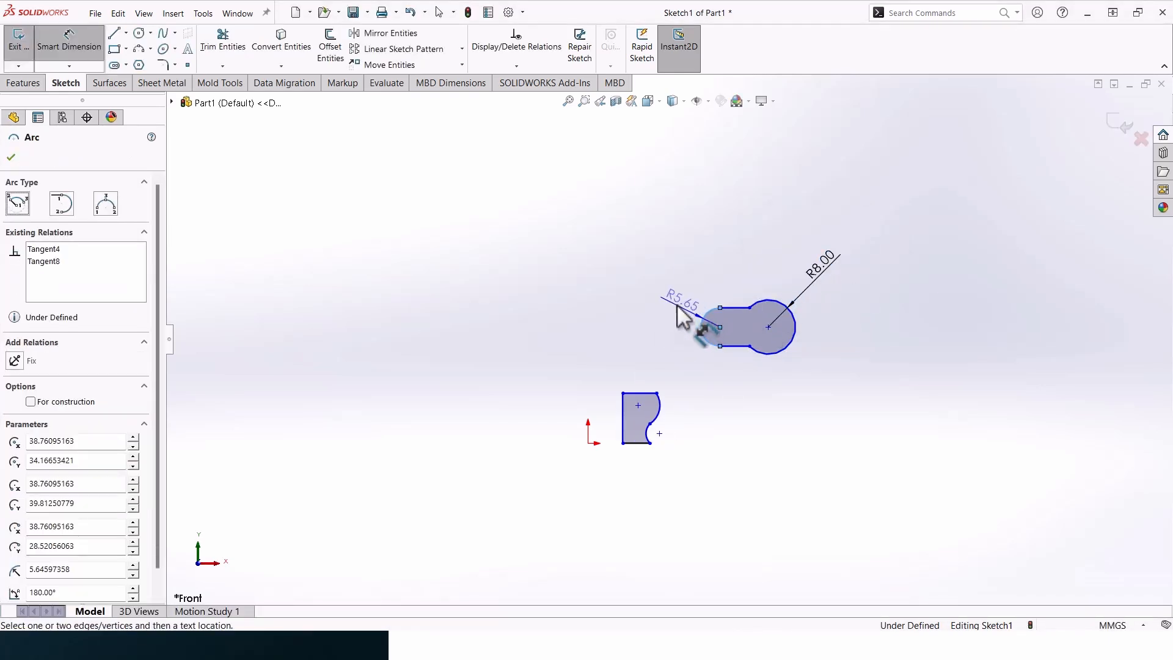
{"action": "left_click", "coordinate": [657, 287]}
{"action": "type", "text": "6.00mm"}
{"action": "key", "text": "Return"}
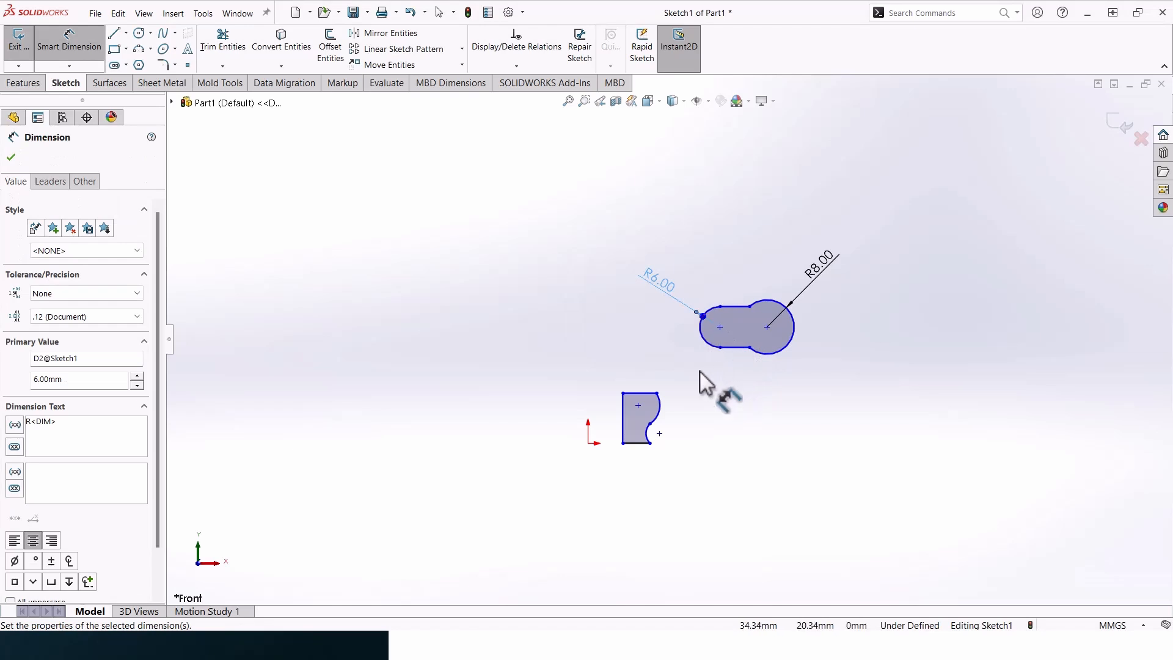
Set the horizontal distance between the two arc centres to 8 mm.
{"action": "left_click", "coordinate": [721, 327]}
{"action": "left_click", "coordinate": [767, 327]}
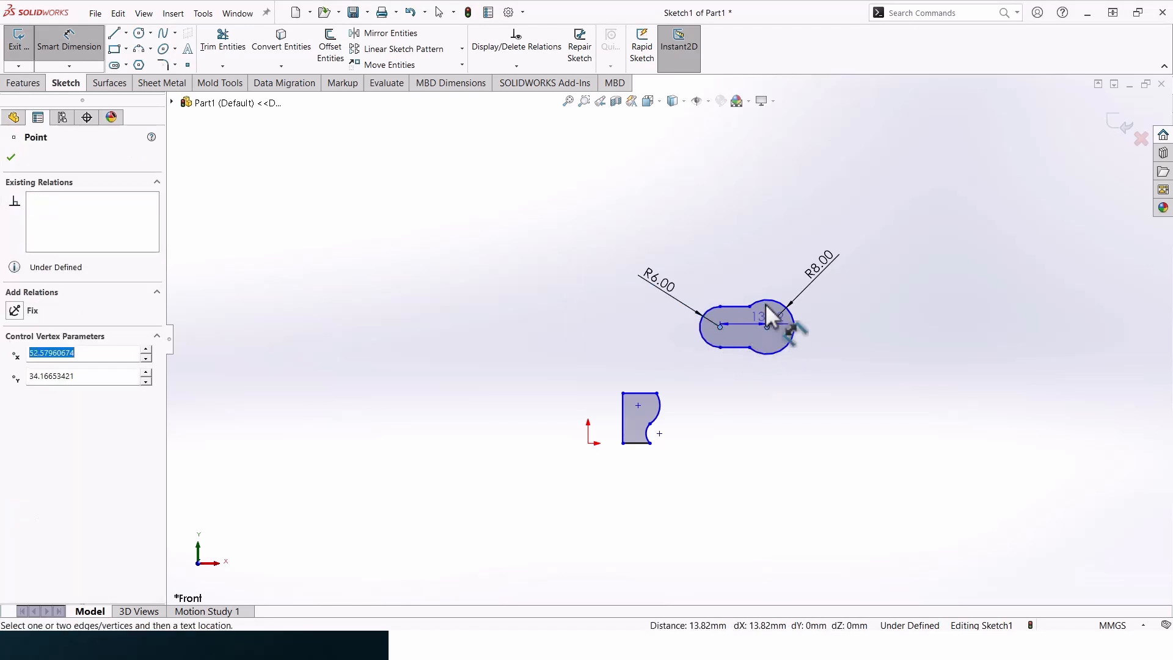
{"action": "left_click", "coordinate": [756, 261]}
{"action": "type", "text": "8.00mm"}
{"action": "key", "text": "Return"}
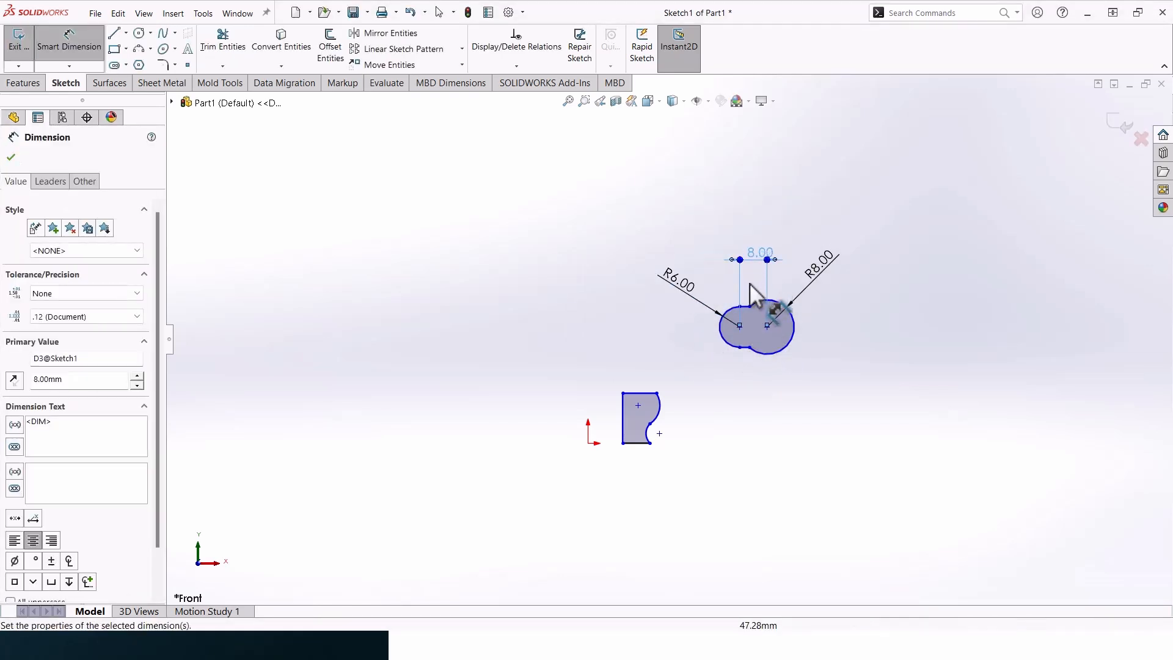
Draw a vertical centerline across the outline between the two junctions of the short lines and the larger arc.
{"action": "scroll", "coordinate": [751, 299], "scroll_direction": "down", "scroll_amount": 3}
{"action": "key", "text": "Escape"}
{"action": "left_click", "coordinate": [126, 32]}
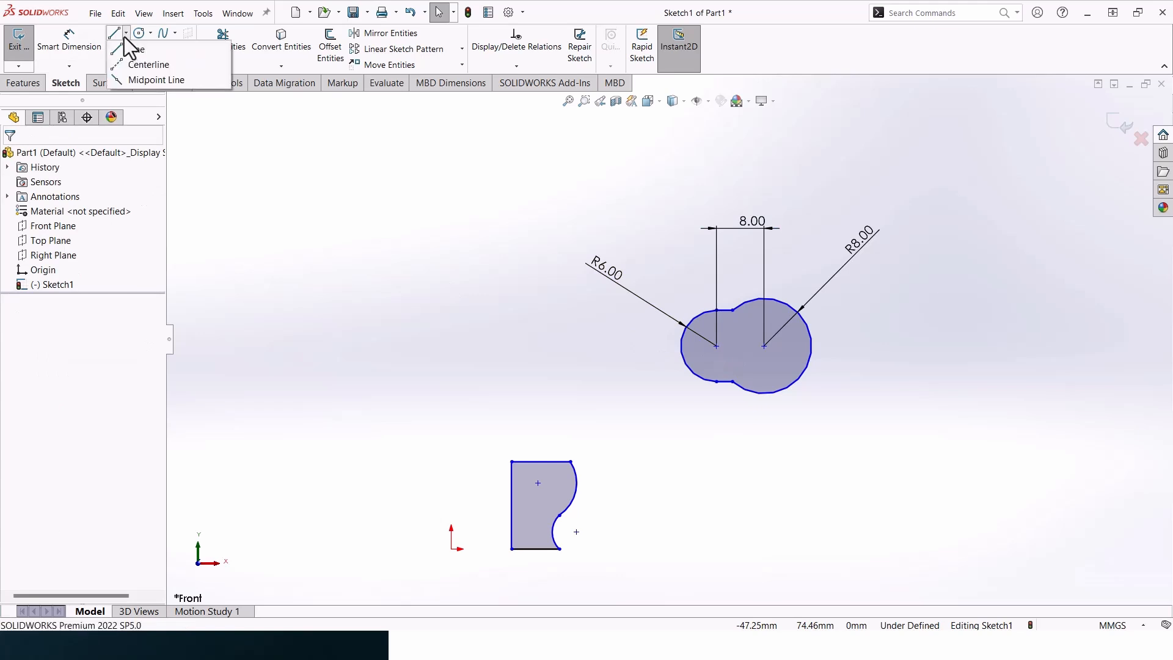
{"action": "left_click", "coordinate": [136, 63]}
{"action": "left_click", "coordinate": [732, 311]}
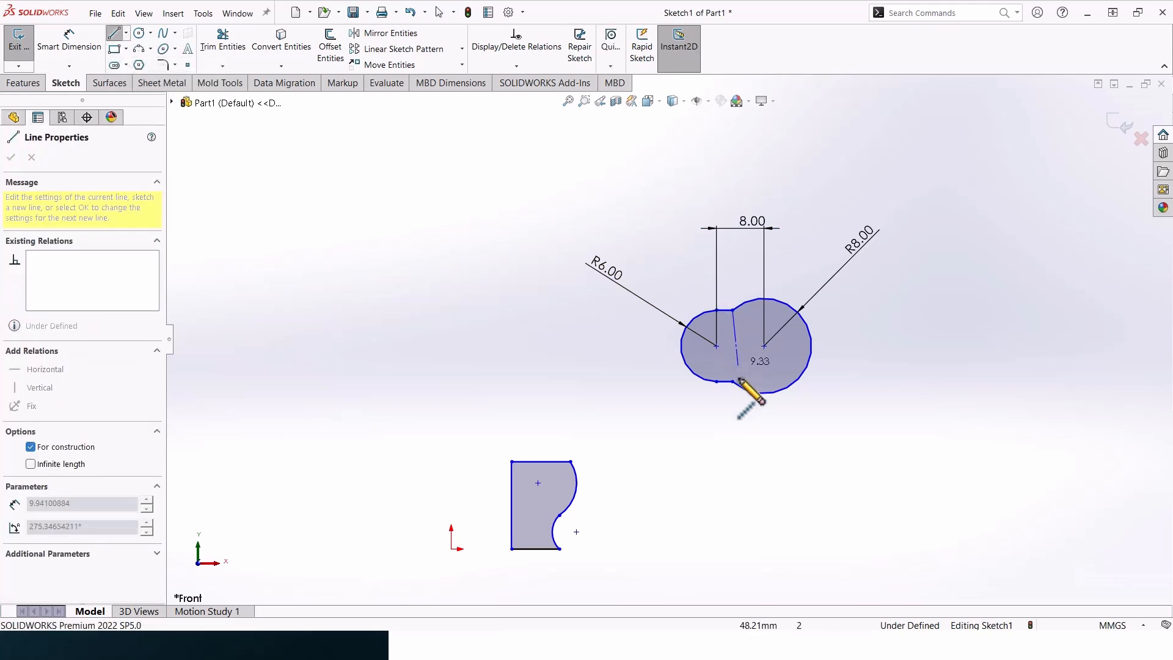
{"action": "left_click", "coordinate": [732, 382]}
{"action": "key", "text": "Escape"}
{"action": "left_click", "coordinate": [738, 347]}
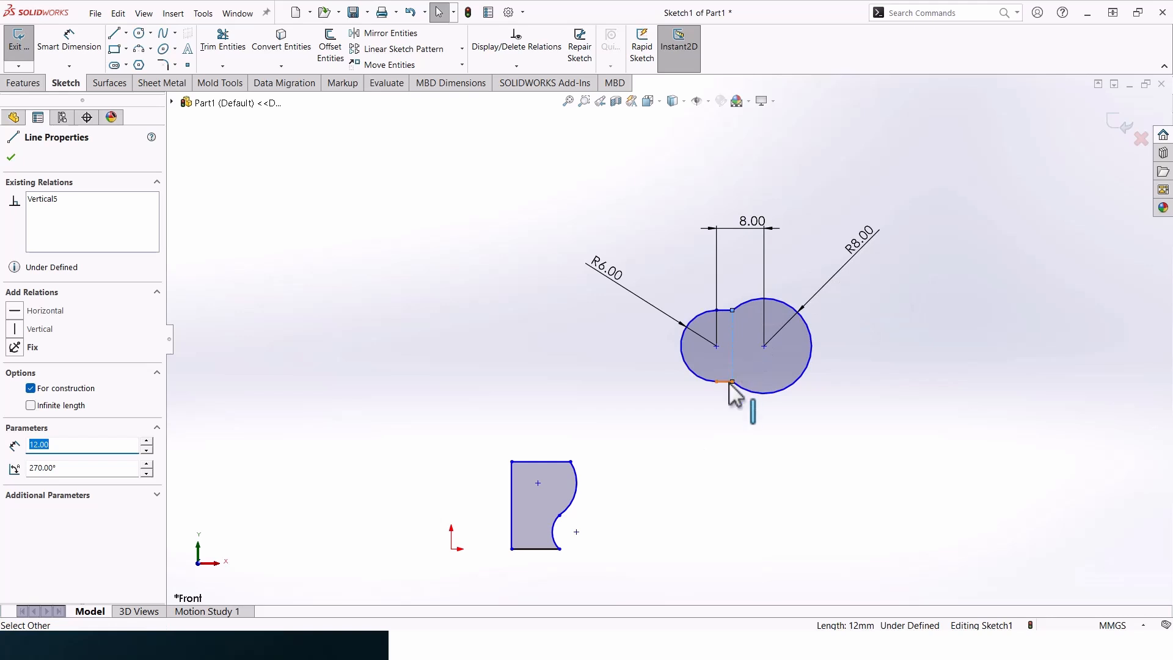
Place a sketch point at the top of the larger arc, directly above its centre.
{"action": "left_click", "coordinate": [188, 65]}
{"action": "left_click", "coordinate": [764, 298]}
{"action": "key", "text": "Escape"}
{"action": "scroll", "coordinate": [764, 323], "scroll_direction": "up", "scroll_amount": 1}
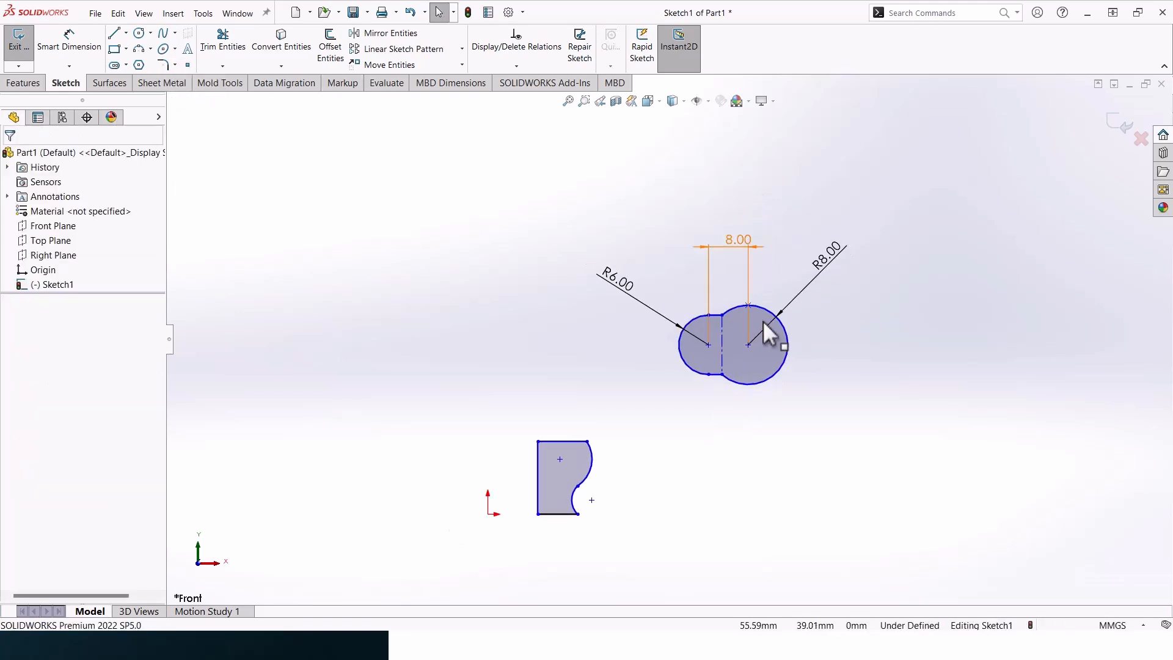
{"action": "scroll", "coordinate": [763, 322], "scroll_direction": "up", "scroll_amount": 2}
{"action": "scroll", "coordinate": [711, 351], "scroll_direction": "down", "scroll_amount": 2}
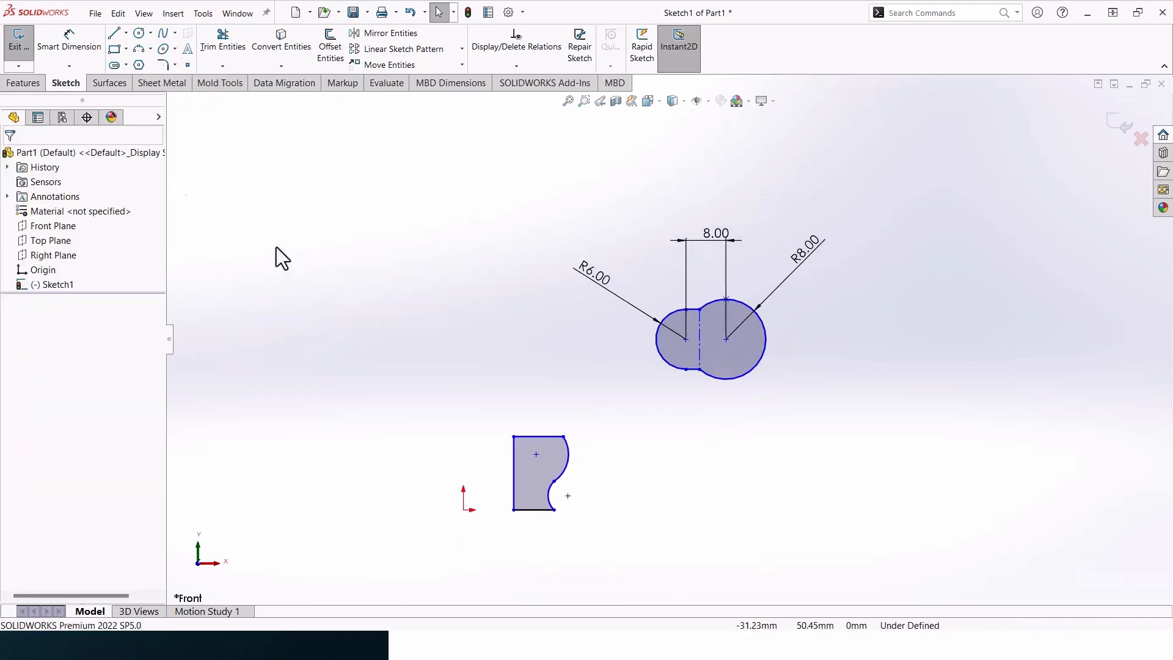
{"action": "left_click", "coordinate": [66, 45]}
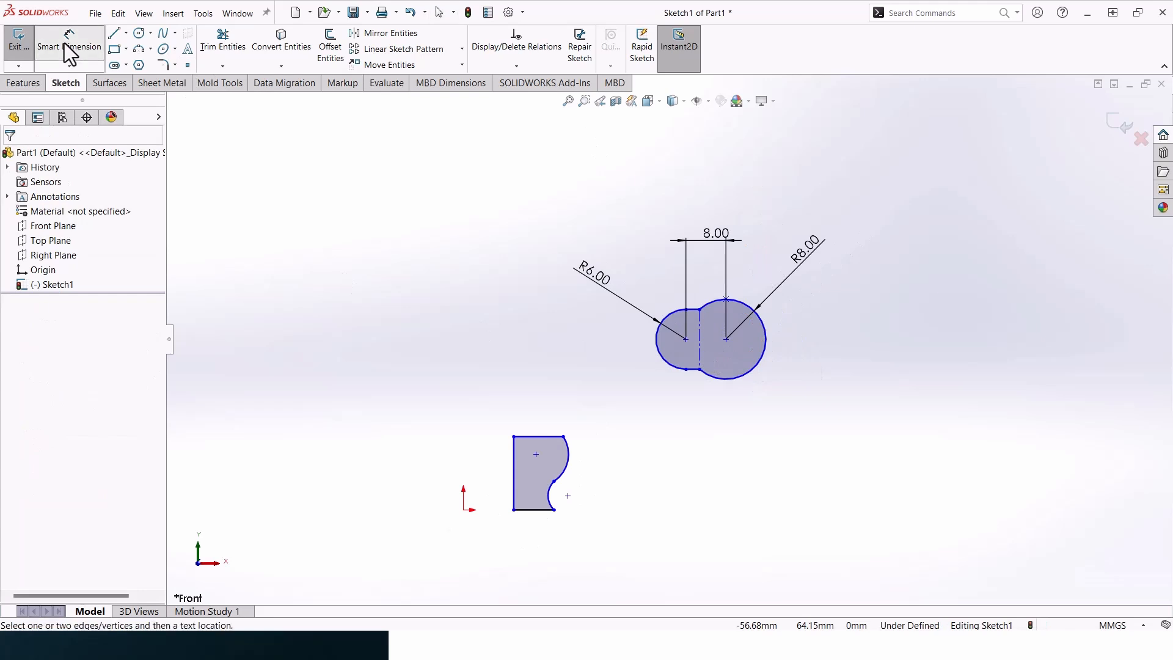
{"action": "left_click", "coordinate": [514, 474]}
{"action": "key", "text": "Escape"}
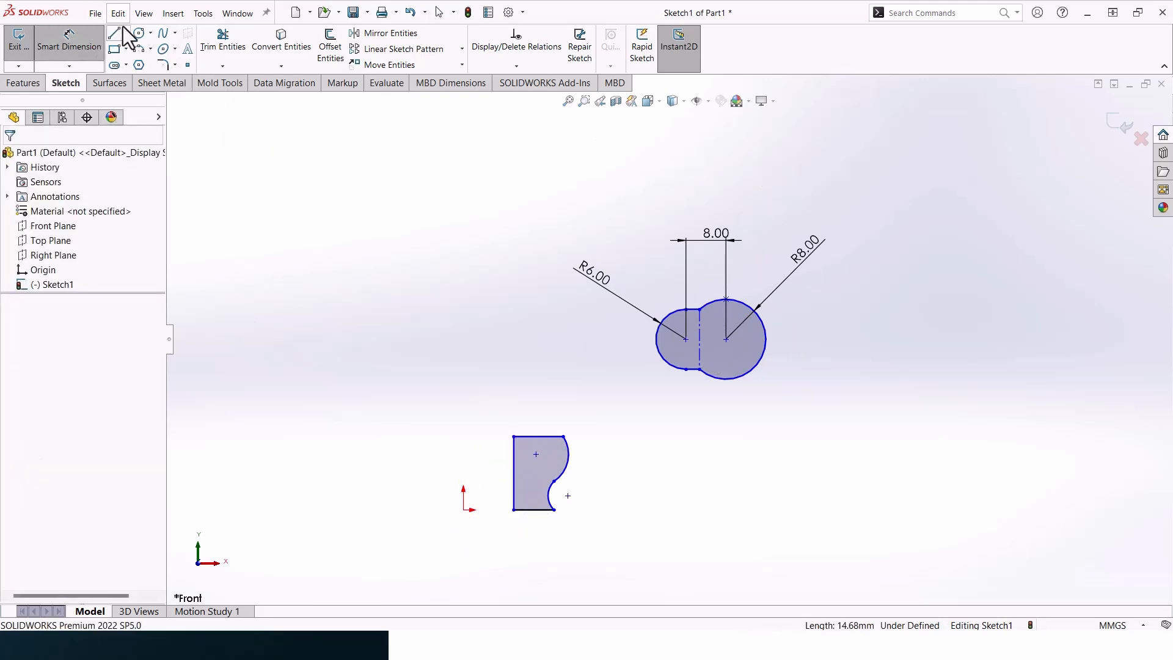
Draw a vertical centerline about 31 mm long upward from the origin.
{"action": "left_click", "coordinate": [126, 33]}
{"action": "left_click", "coordinate": [149, 63]}
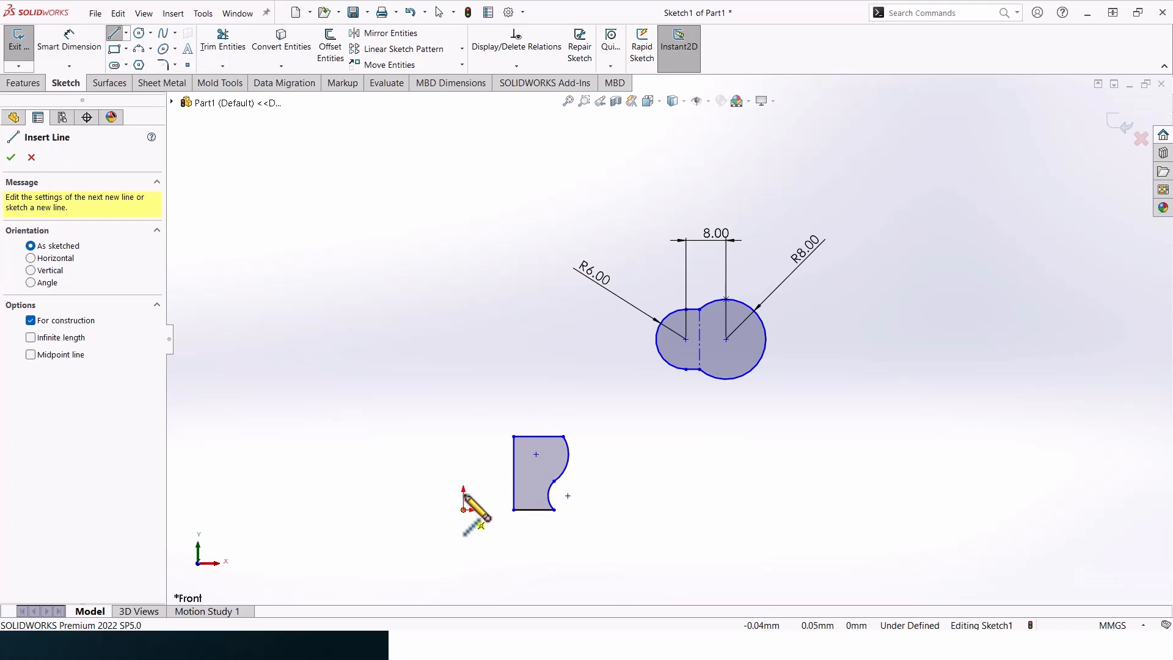
{"action": "left_click", "coordinate": [463, 508]}
{"action": "left_click", "coordinate": [464, 355]}
{"action": "key", "text": "Escape"}
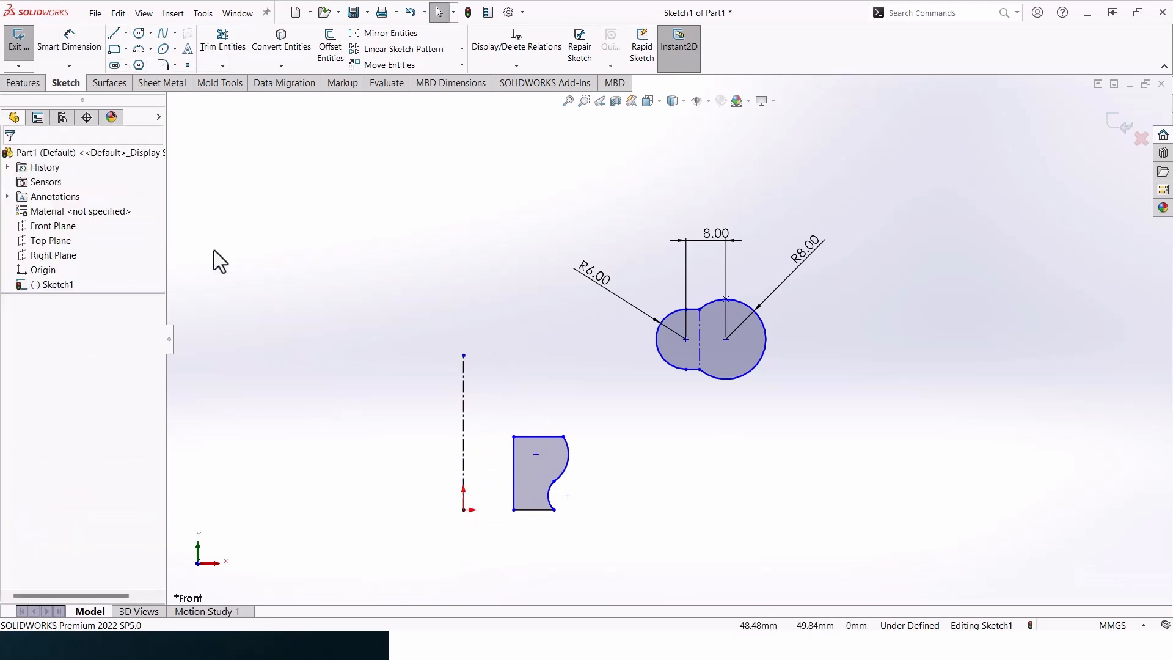
Dimension the profile's straight inner edge about the vertical centerline as a 12 mm diameter.
{"action": "left_click", "coordinate": [69, 43]}
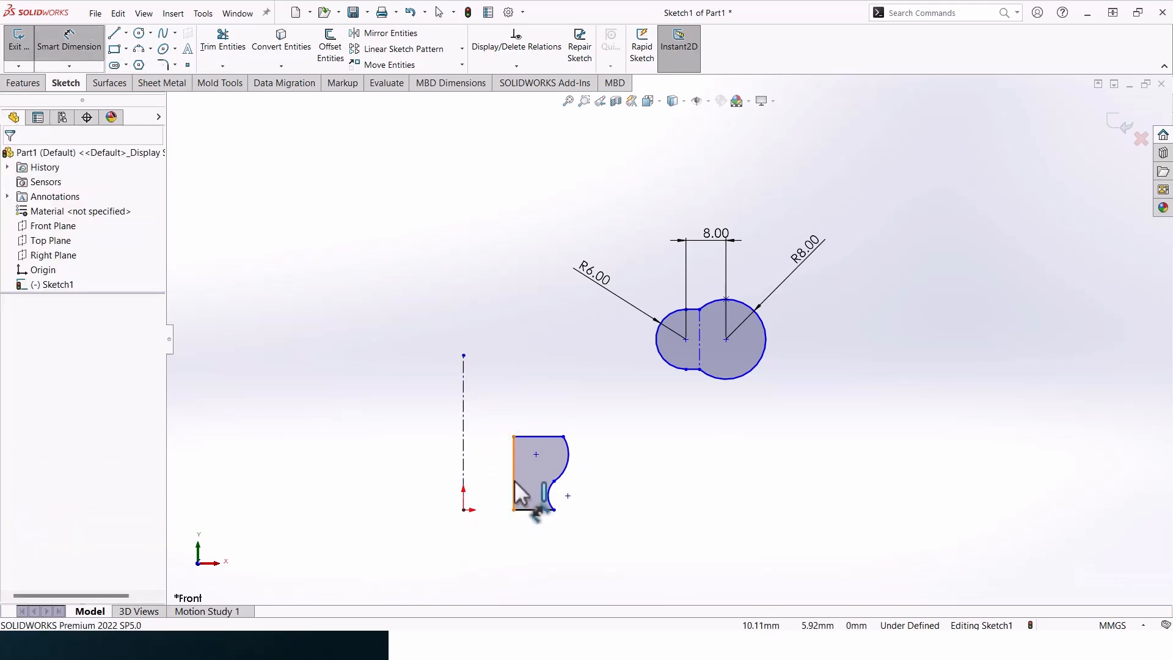
{"action": "left_click", "coordinate": [514, 482]}
{"action": "left_click", "coordinate": [464, 452]}
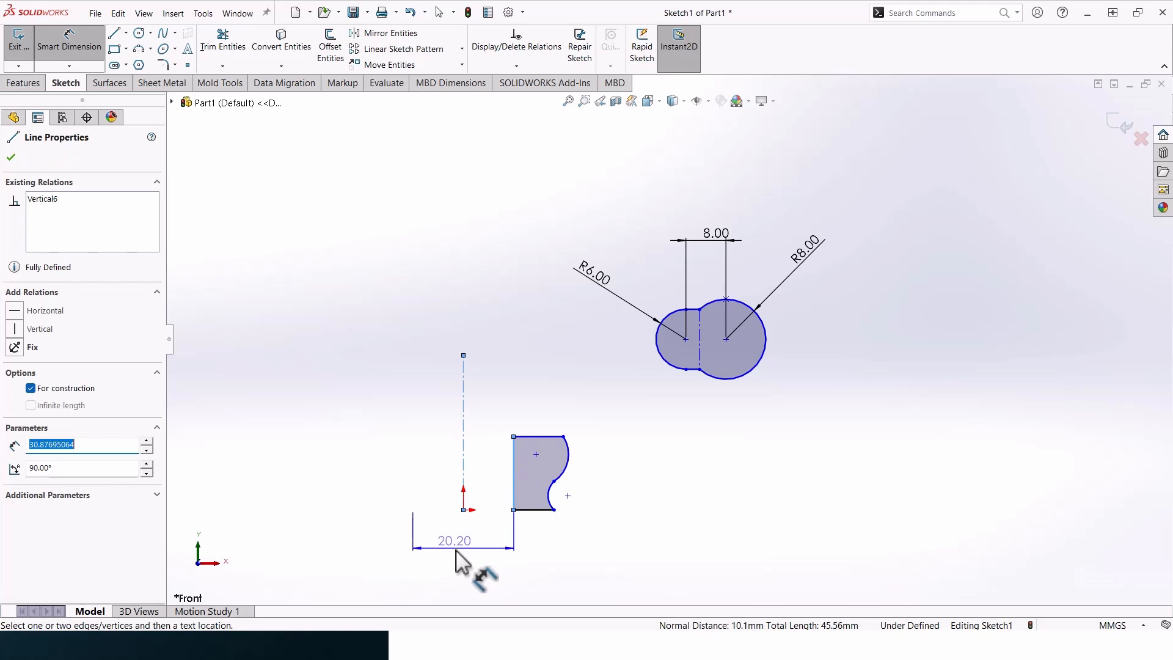
{"action": "left_click", "coordinate": [471, 567]}
{"action": "type", "text": "12"}
{"action": "key", "text": "Return"}
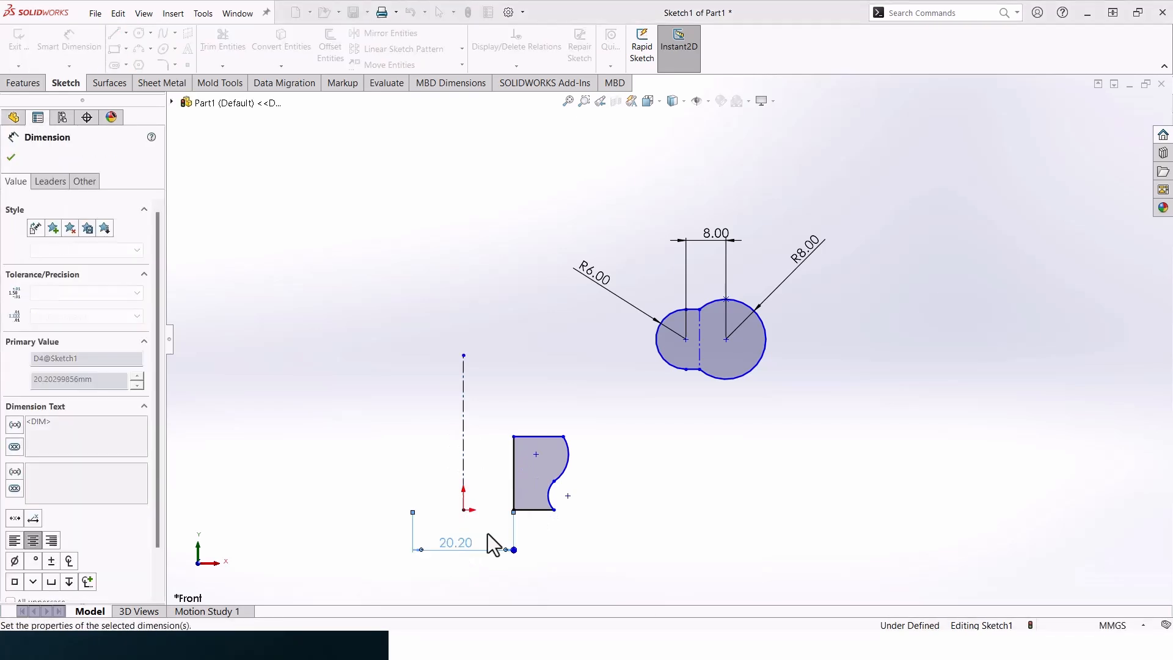
Dimension the profile's upper outer corner about the vertical centerline as a 31 mm diameter.
{"action": "left_click", "coordinate": [564, 436]}
{"action": "left_click", "coordinate": [477, 344]}
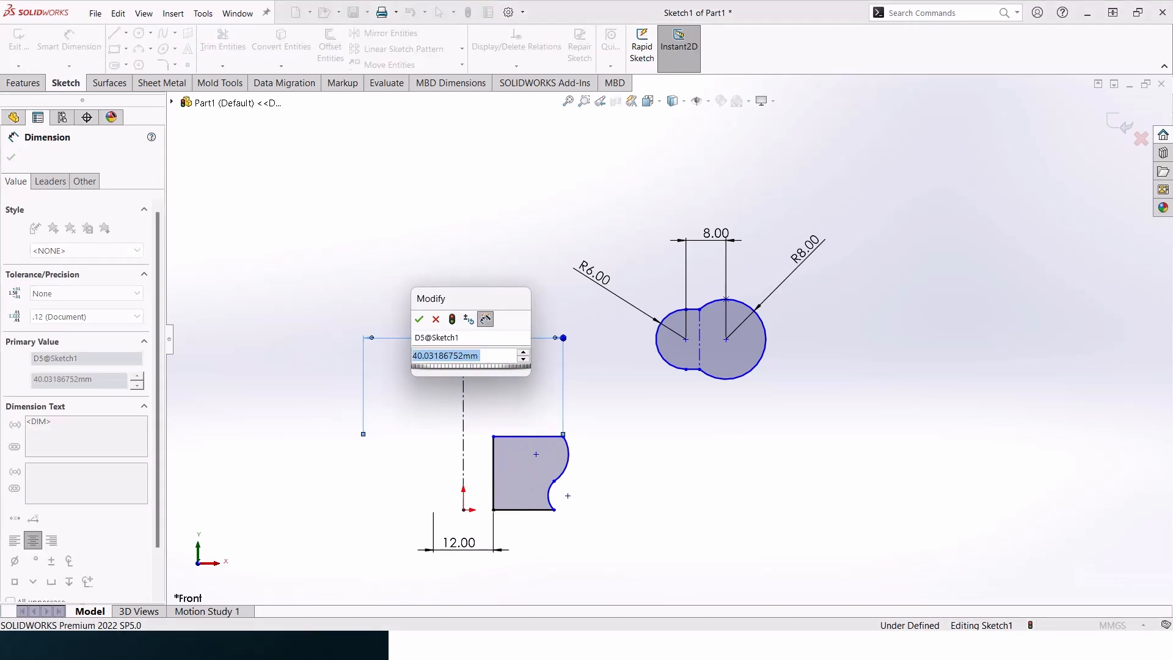
{"action": "type", "text": "31"}
{"action": "key", "text": "Return"}
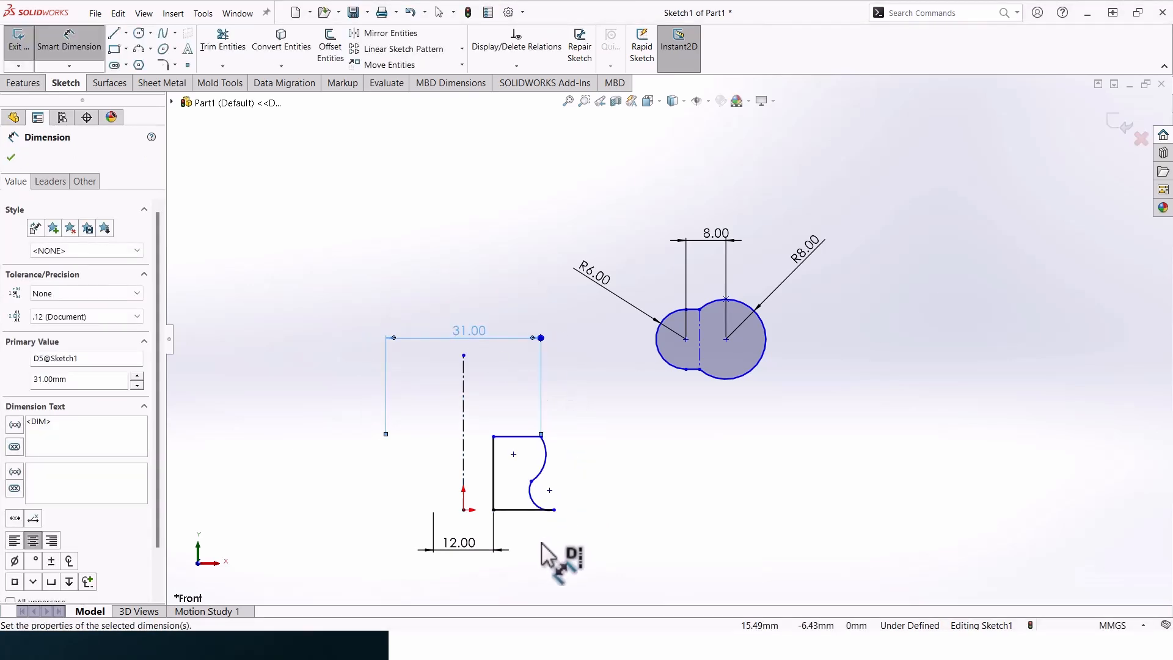
Dimension the profile's lower outer corner about the vertical centerline as a 31 mm diameter.
{"action": "left_click", "coordinate": [554, 509]}
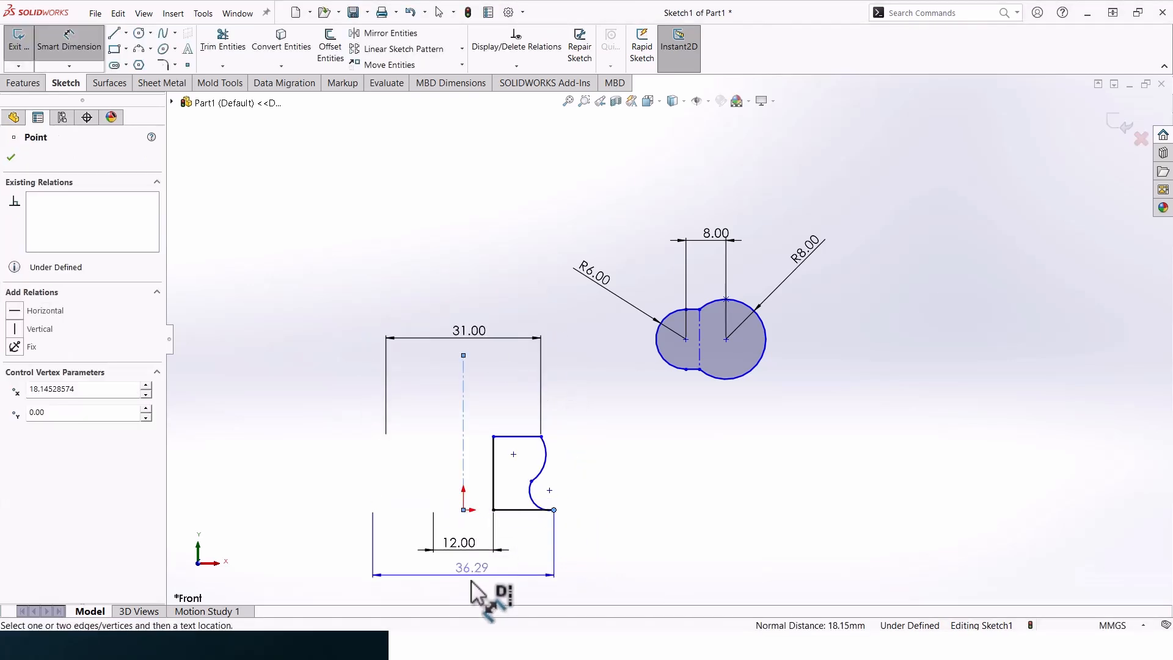
{"action": "left_click", "coordinate": [476, 595]}
{"action": "type", "text": "31"}
{"action": "key", "text": "Return"}
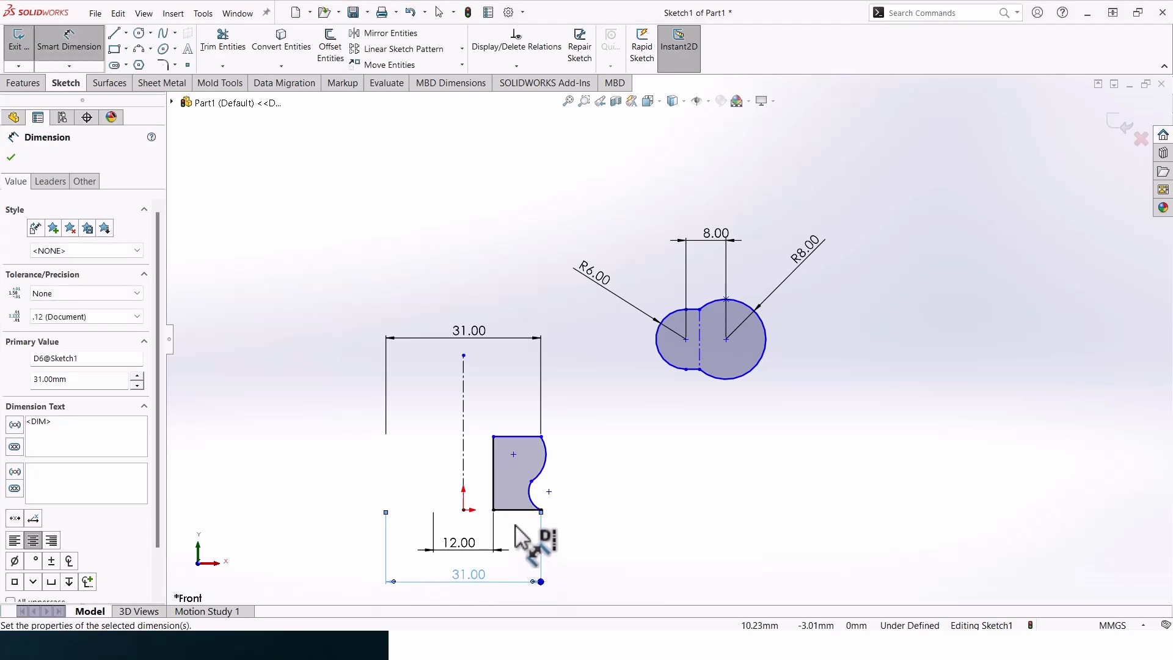
Set the profile's height between its horizontal top and bottom edges to 18 mm.
{"action": "left_click", "coordinate": [495, 468]}
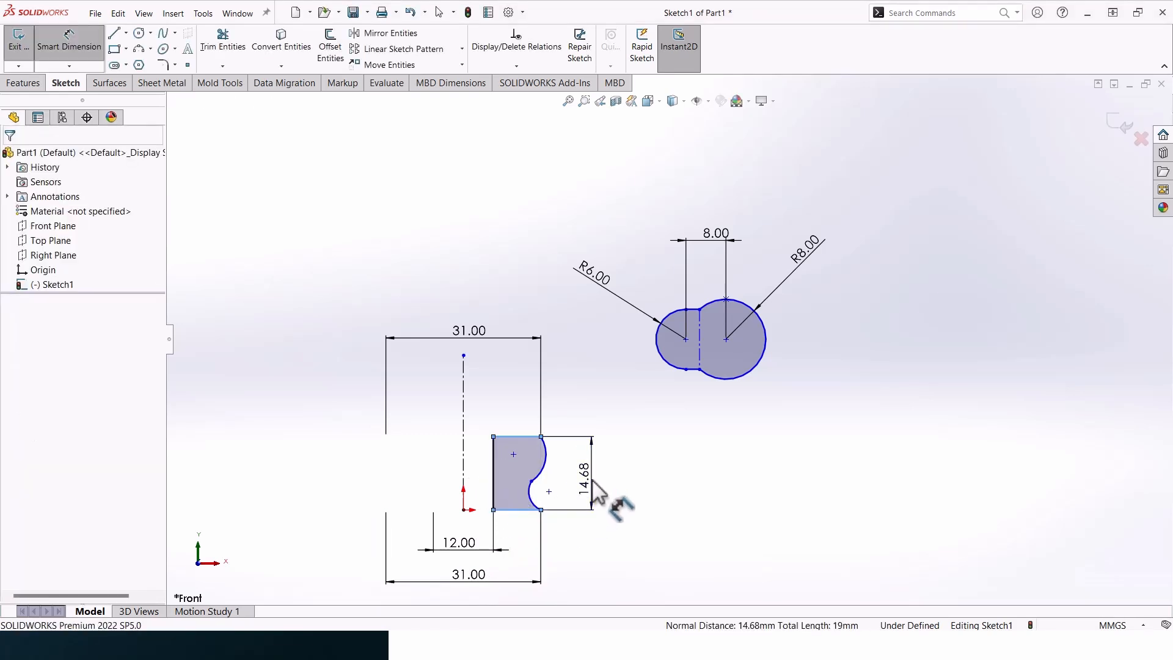
{"action": "left_click", "coordinate": [592, 481]}
{"action": "type", "text": "18"}
{"action": "key", "text": "Return"}
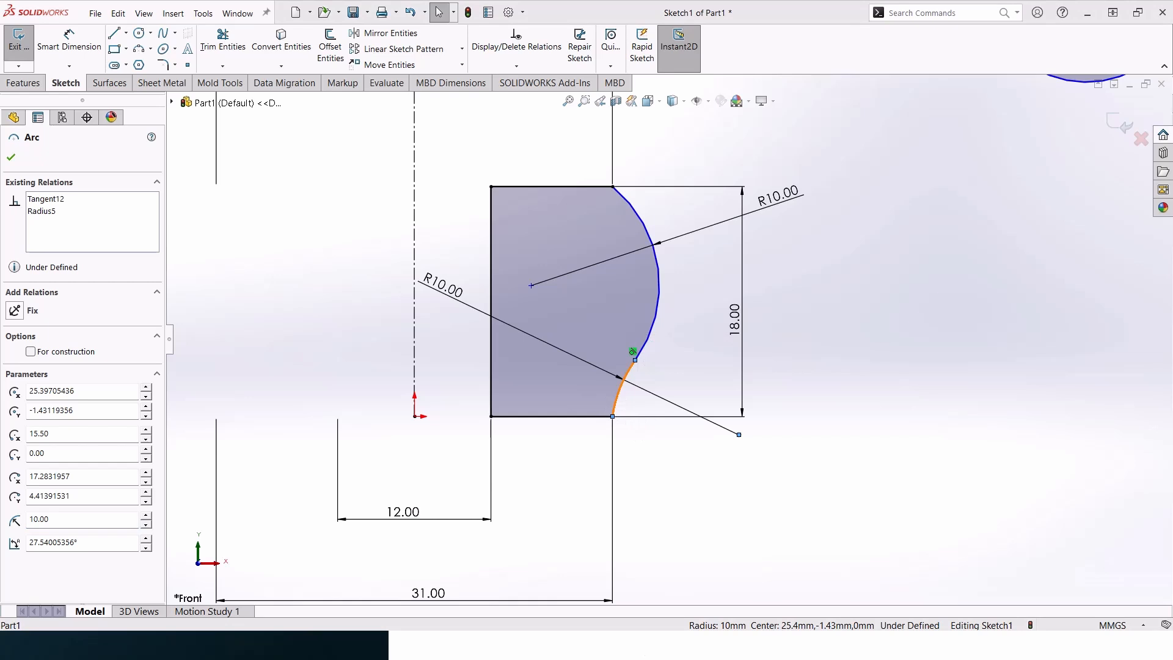
Delete the lower concave arc and draw a vertical line about 1.4 mm long upward from the profile's lower outer corner.
{"action": "key", "text": "Delete"}
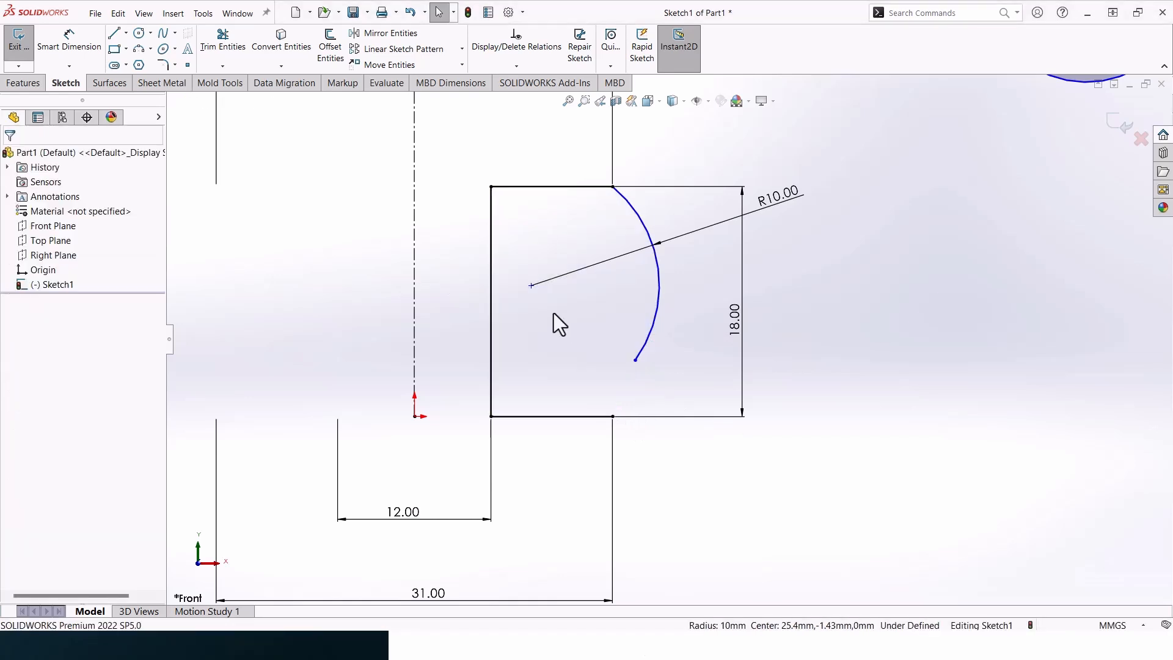
{"action": "left_click", "coordinate": [113, 33]}
{"action": "left_click", "coordinate": [612, 416]}
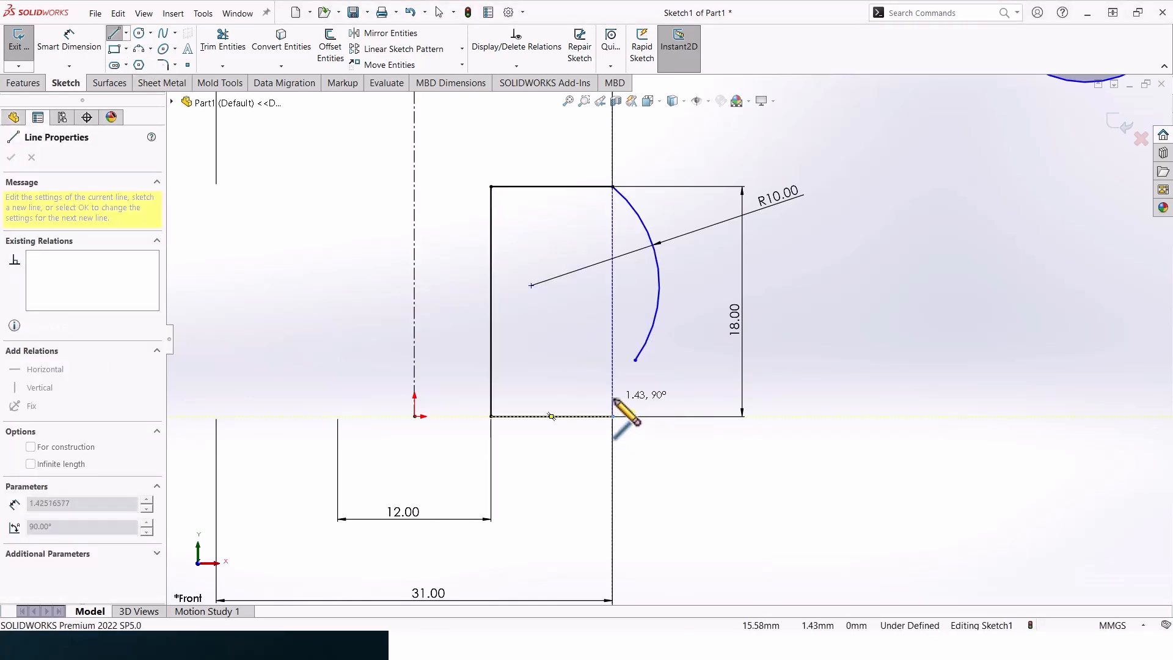
{"action": "left_click", "coordinate": [613, 399]}
{"action": "key", "text": "Escape"}
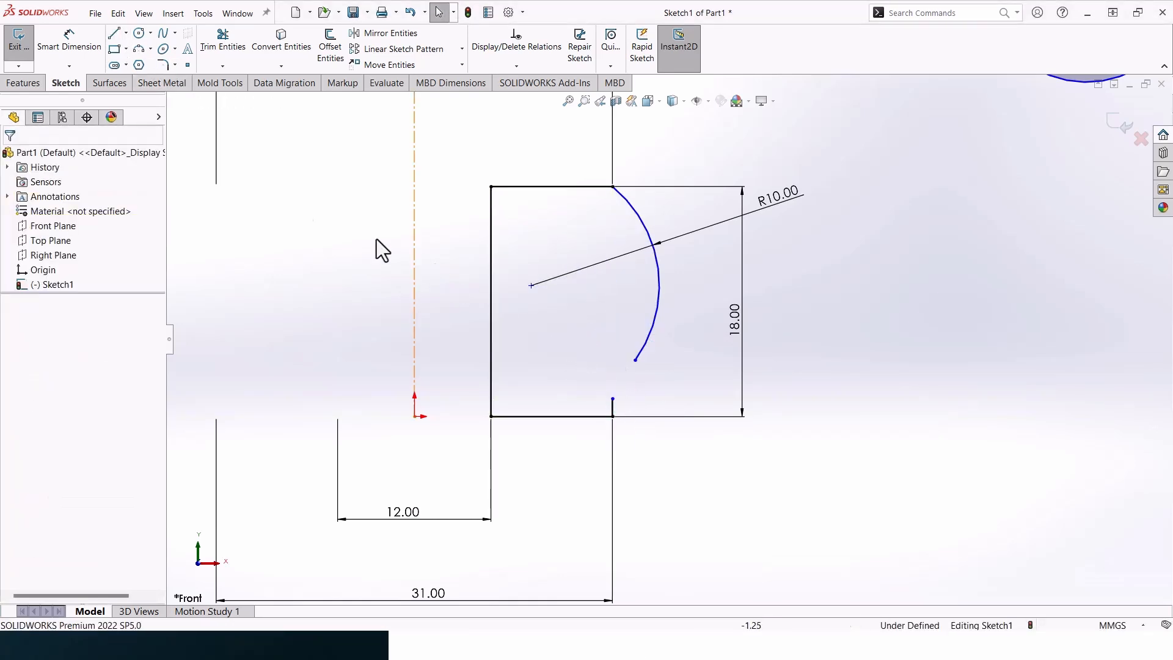
Close the profile with a concave three-point arc from the short line's upper end to the large arc's lower end.
{"action": "left_click", "coordinate": [140, 52]}
{"action": "left_click", "coordinate": [613, 399]}
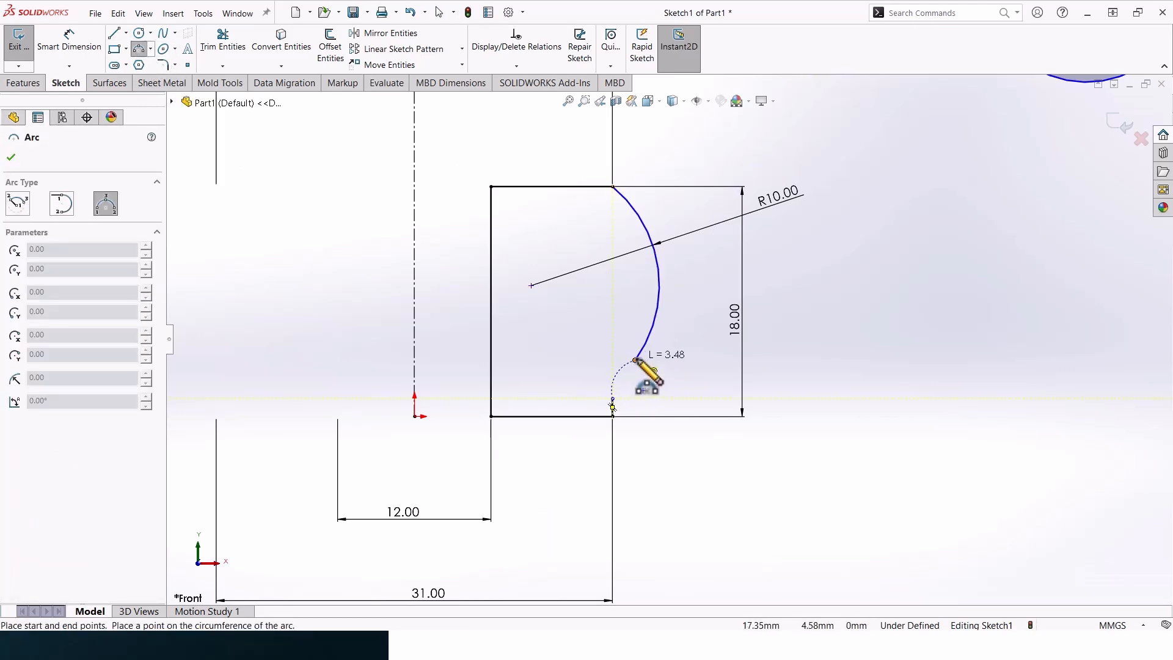
{"action": "left_click", "coordinate": [636, 361]}
{"action": "left_click", "coordinate": [623, 379]}
{"action": "key", "text": "Escape"}
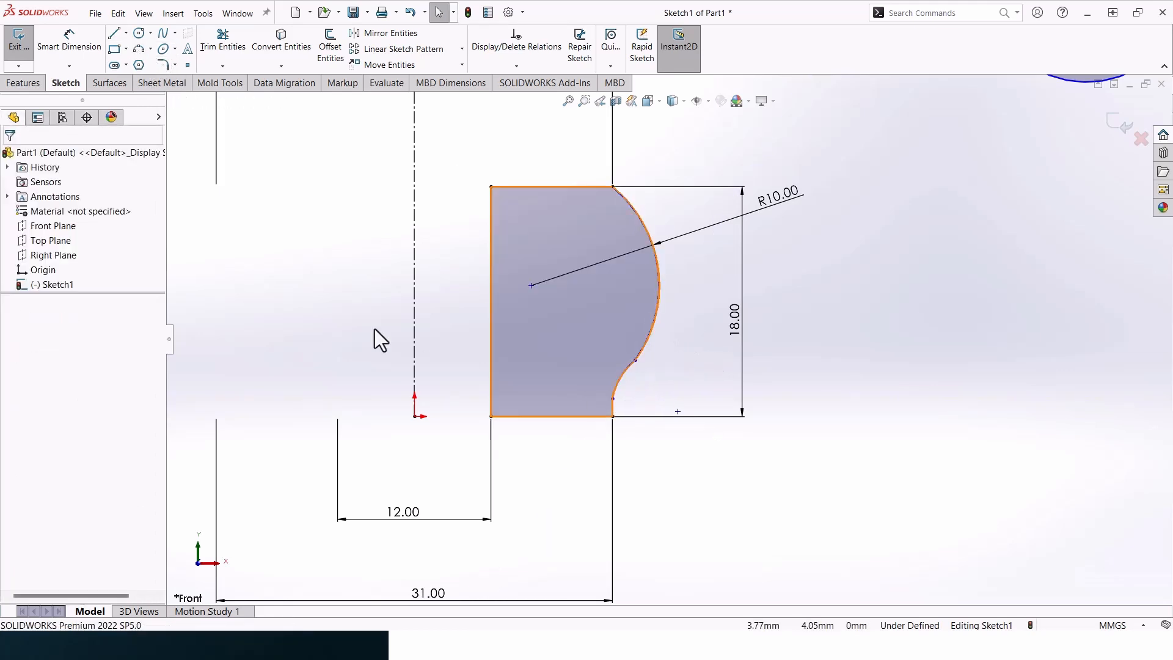
Set the length of the short vertical line at the lower outer corner to 0.5 mm.
{"action": "left_click", "coordinate": [69, 43]}
{"action": "left_click", "coordinate": [613, 418]}
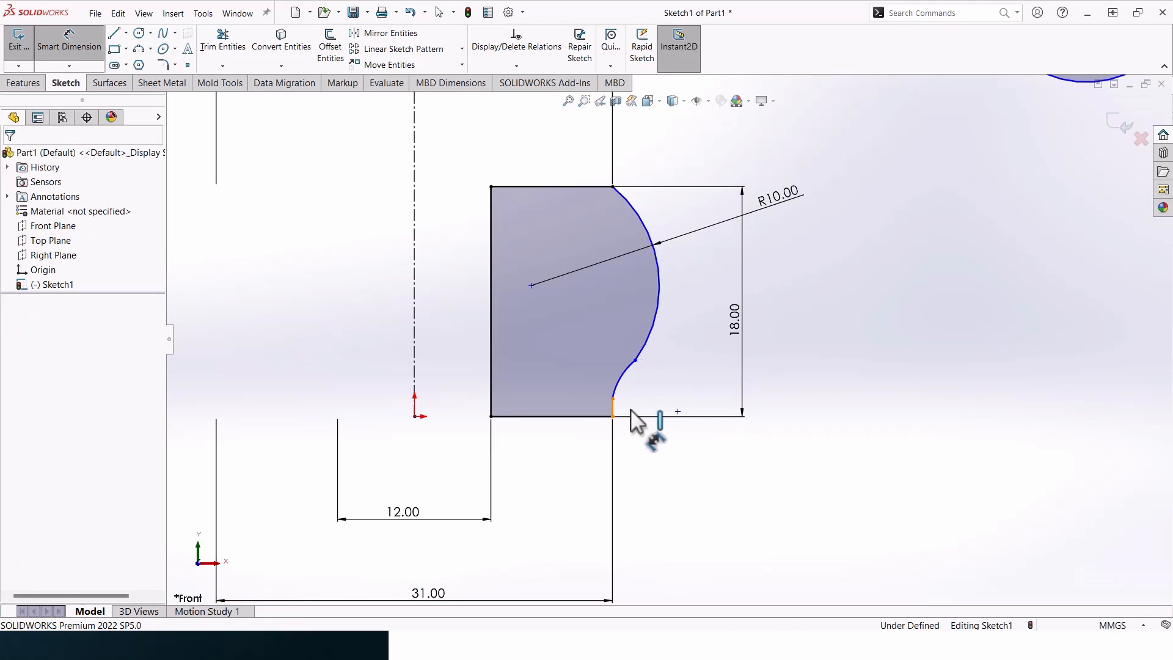
{"action": "left_click", "coordinate": [697, 408]}
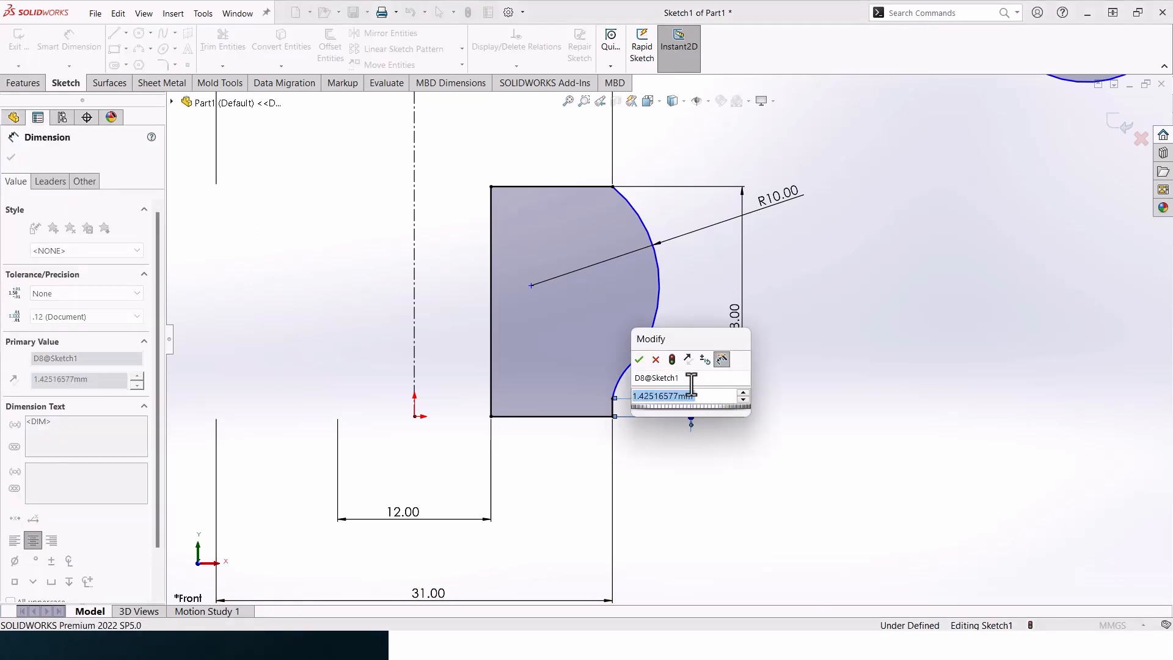
{"action": "type", "text": "0.5"}
{"action": "key", "text": "Return"}
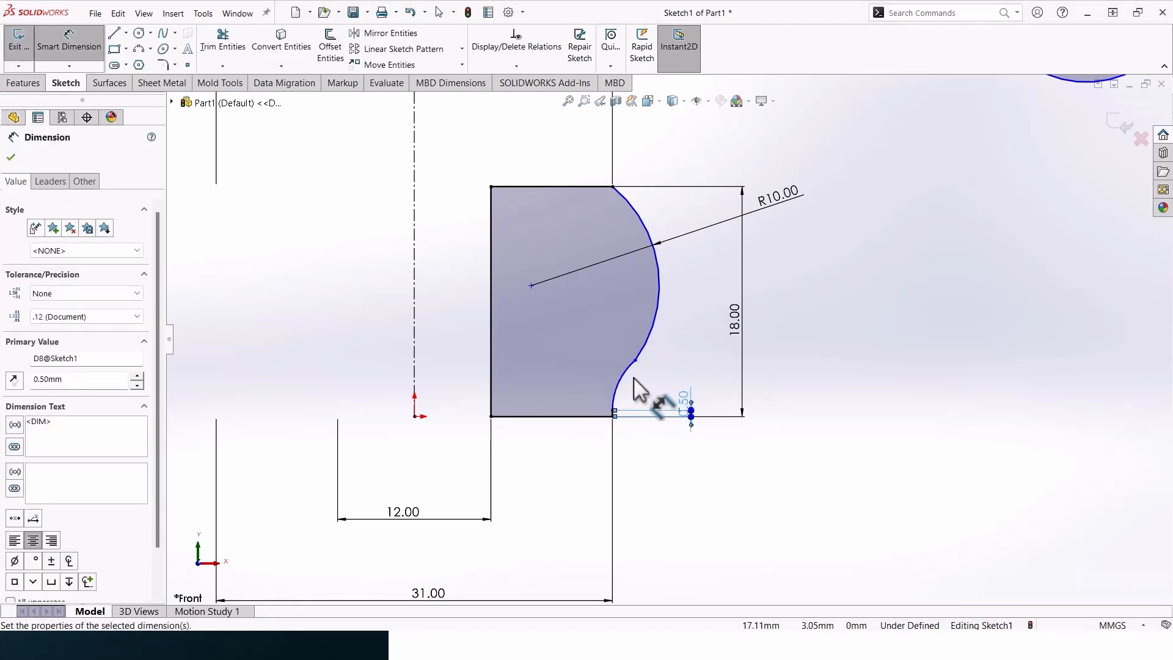
{"action": "key", "text": "Escape"}
Make the concave lower arc tangent to the convex upper arc of the profile.
{"action": "left_click", "coordinate": [624, 384]}
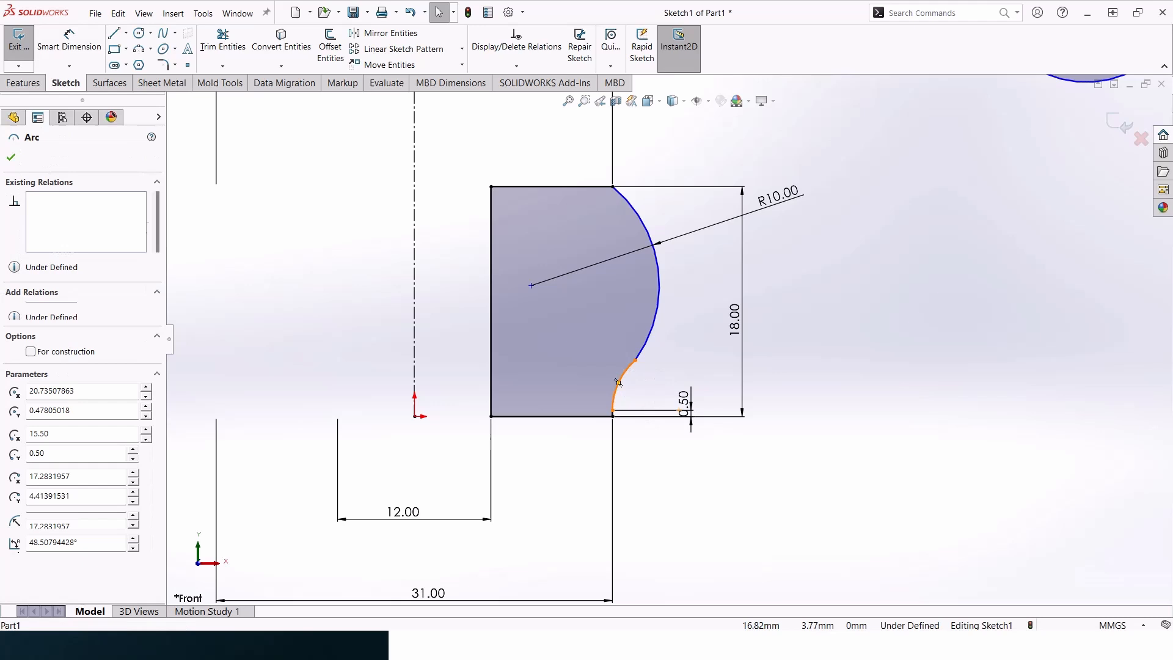
{"action": "left_click", "coordinate": [649, 342], "text": "ctrl"}
{"action": "left_click", "coordinate": [22, 393]}
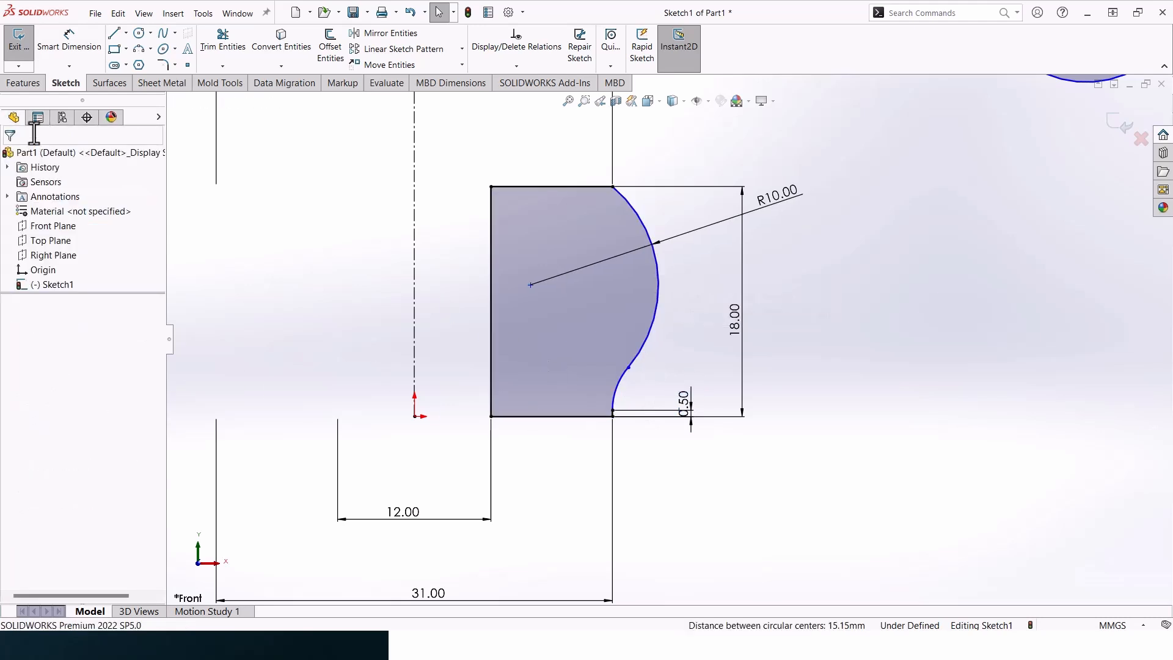
Set the radius of the concave lower arc to 10 mm.
{"action": "left_click", "coordinate": [52, 57]}
{"action": "left_click", "coordinate": [623, 383]}
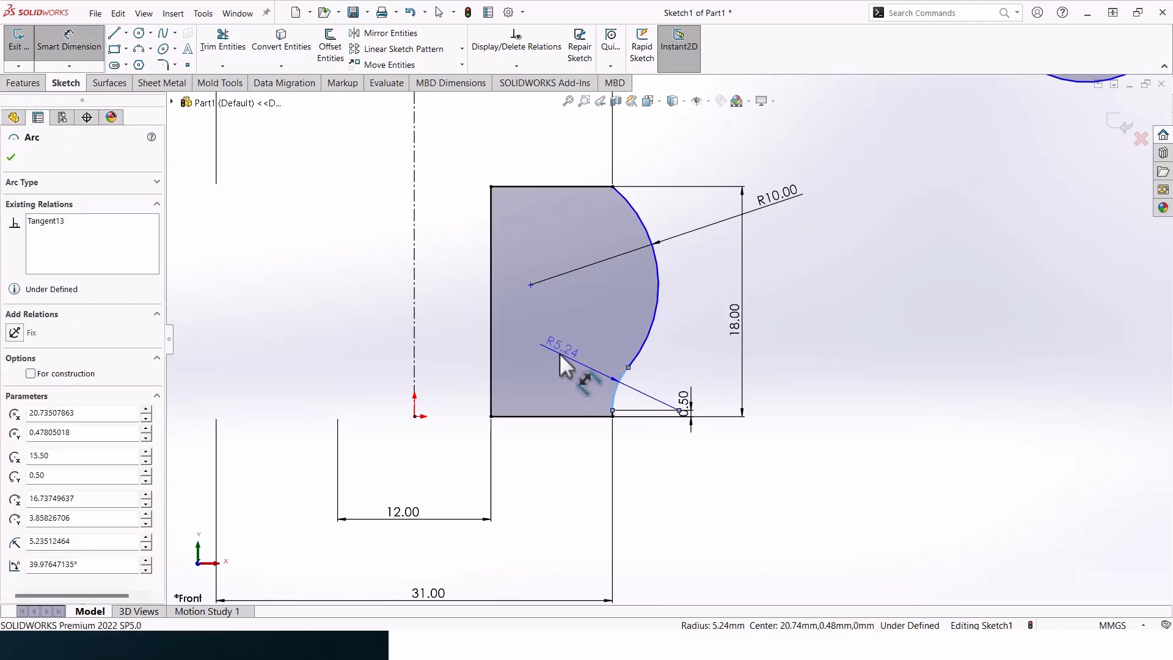
{"action": "left_click", "coordinate": [560, 353]}
{"action": "type", "text": "10"}
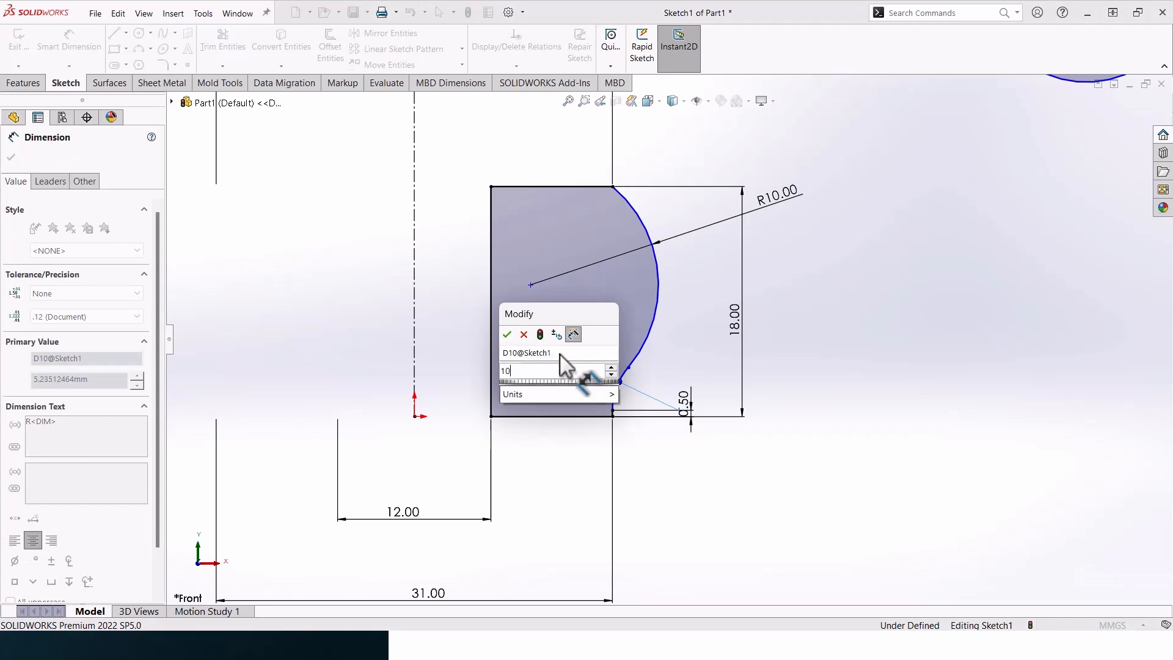
{"action": "key", "text": "Return"}
{"action": "scroll", "coordinate": [676, 342], "scroll_direction": "up", "scroll_amount": 1}
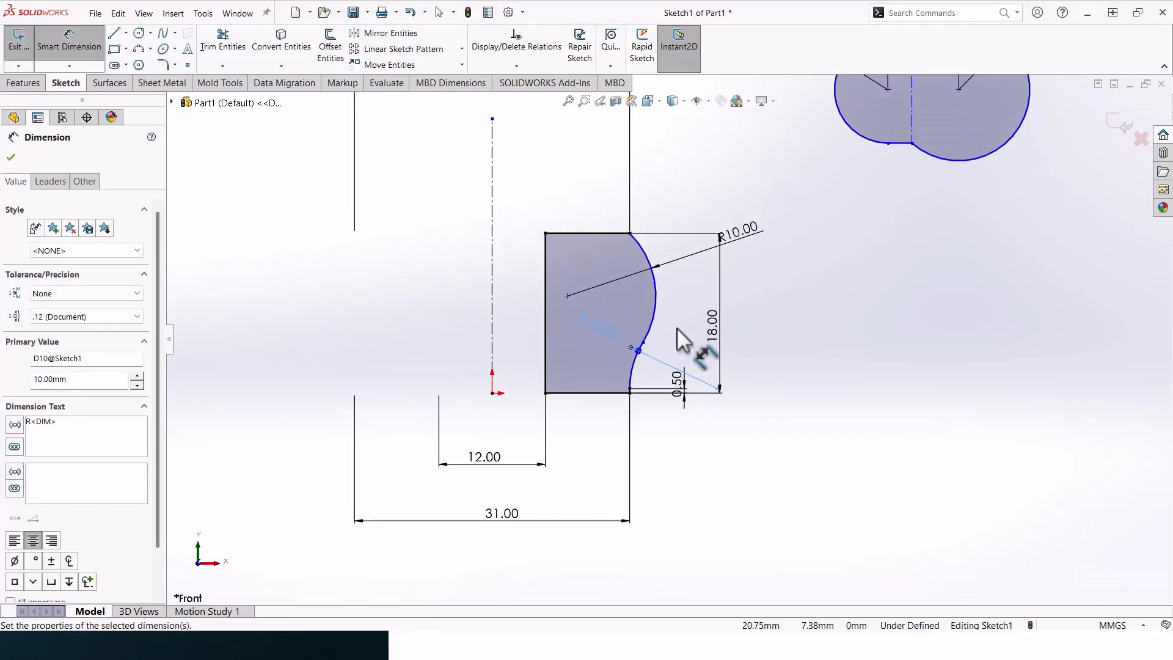
{"action": "scroll", "coordinate": [678, 320], "scroll_direction": "up", "scroll_amount": 2}
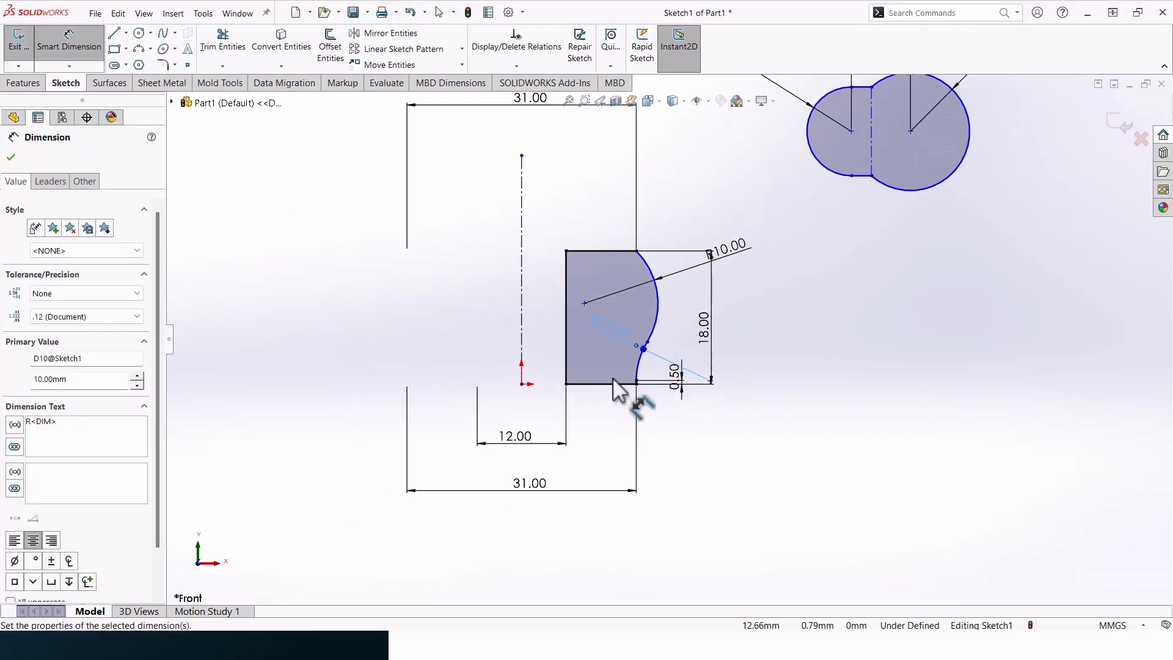
{"action": "key", "text": "Escape"}
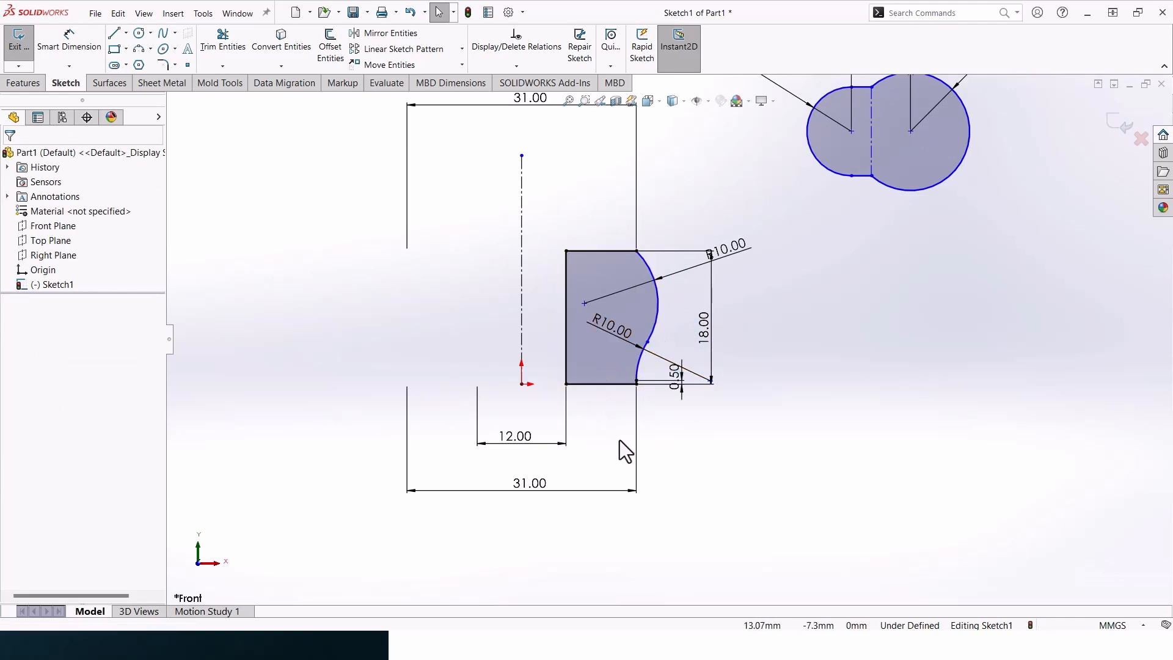
Dimension the convex upper arc's centre about the vertical centerline as a 17 mm diameter.
{"action": "left_click", "coordinate": [69, 44]}
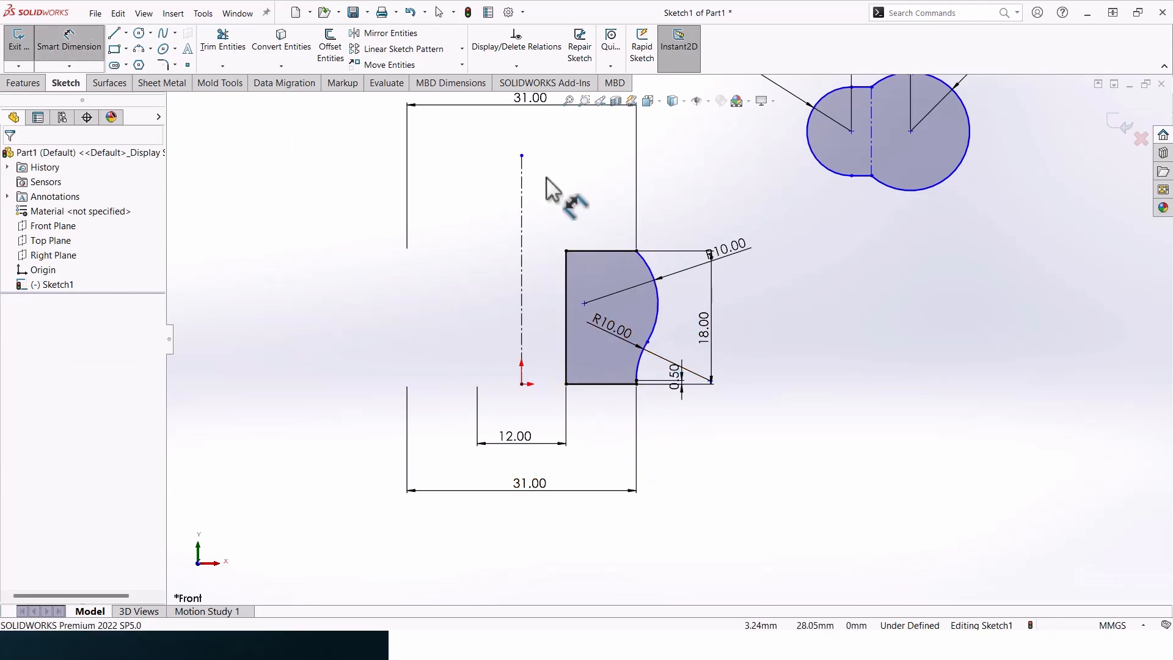
{"action": "scroll", "coordinate": [684, 318], "scroll_direction": "up", "scroll_amount": 2}
{"action": "left_click", "coordinate": [662, 316]}
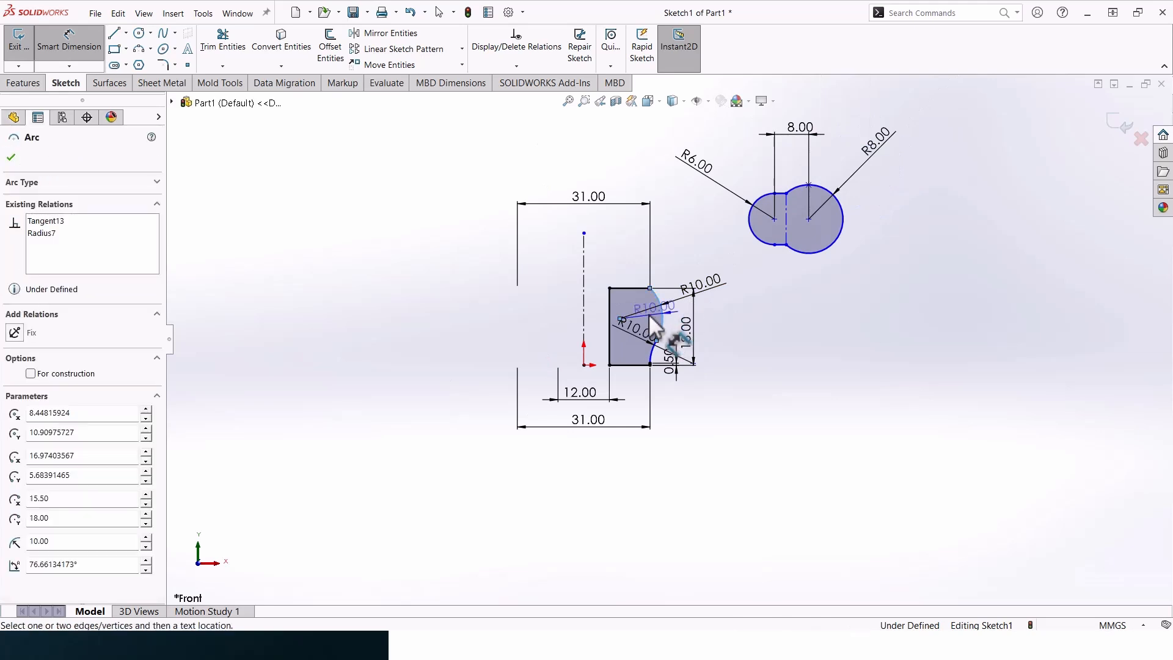
{"action": "left_click", "coordinate": [585, 254]}
{"action": "left_click", "coordinate": [581, 215]}
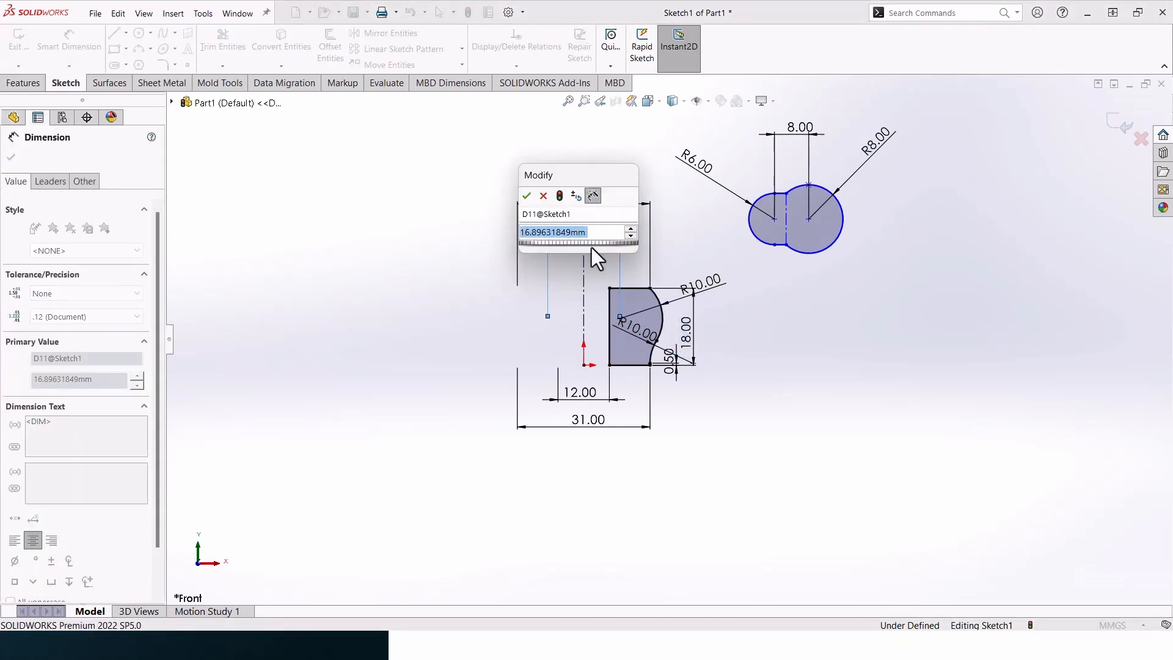
{"action": "type", "text": "17"}
{"action": "key", "text": "Return"}
{"action": "key", "text": "Escape"}
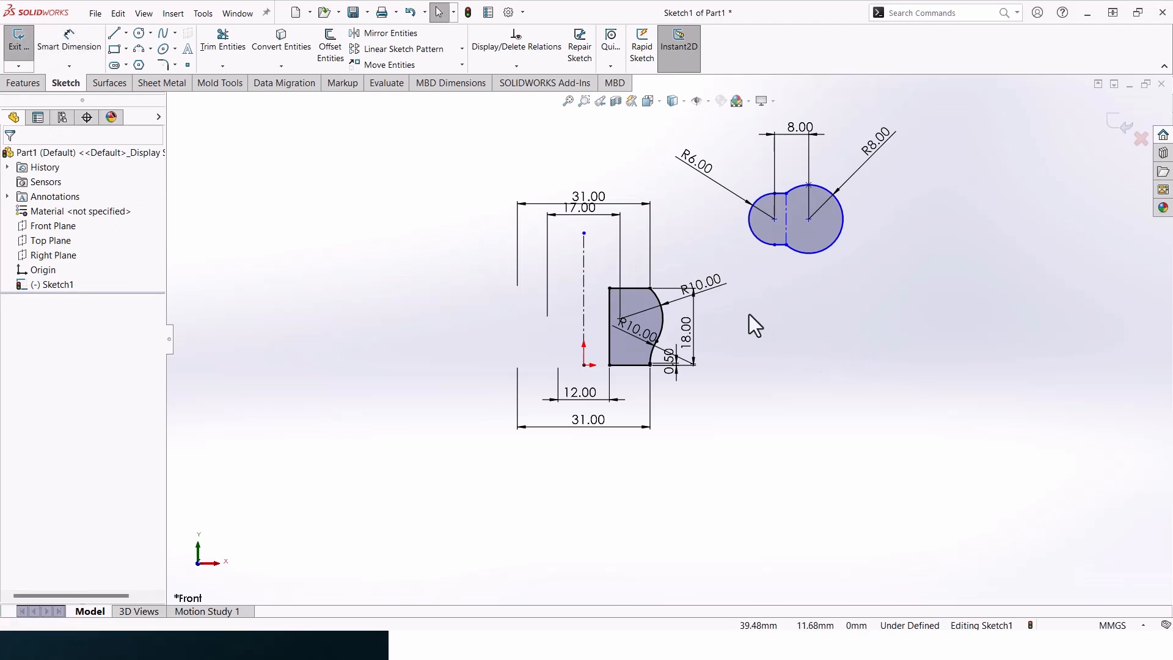
Set the vertical distance from the origin to the point at the top of the 8 mm radius arc to 36 mm.
{"action": "scroll", "coordinate": [692, 293], "scroll_direction": "down", "scroll_amount": 2}
{"action": "scroll", "coordinate": [672, 311], "scroll_direction": "up", "scroll_amount": 2}
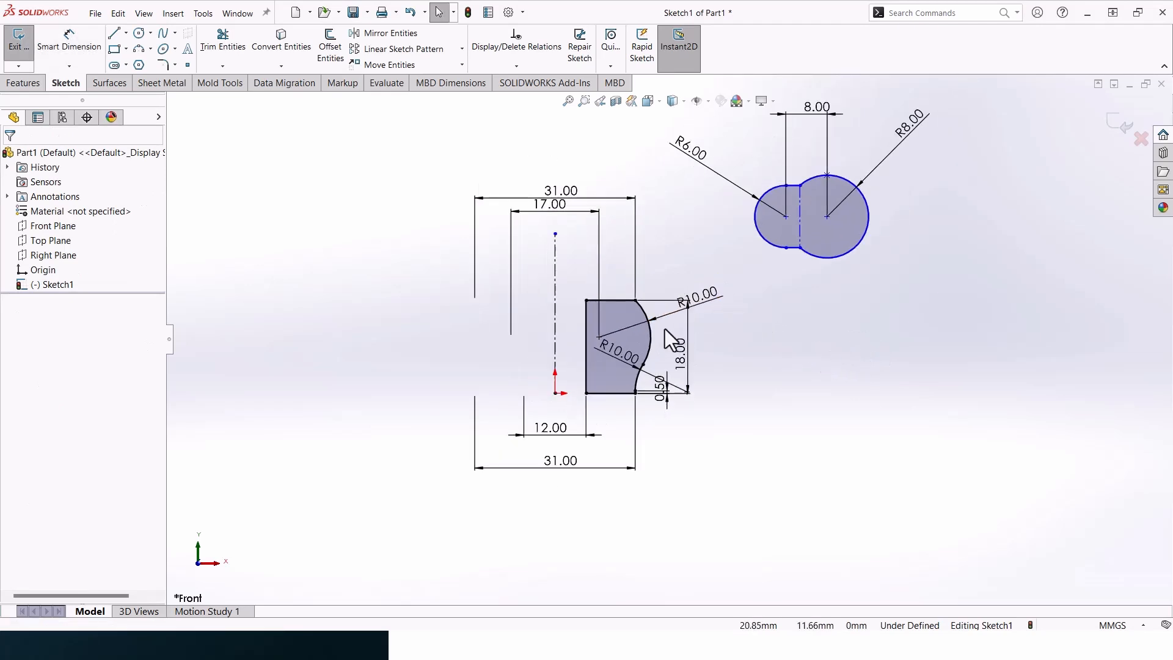
{"action": "left_click", "coordinate": [72, 46]}
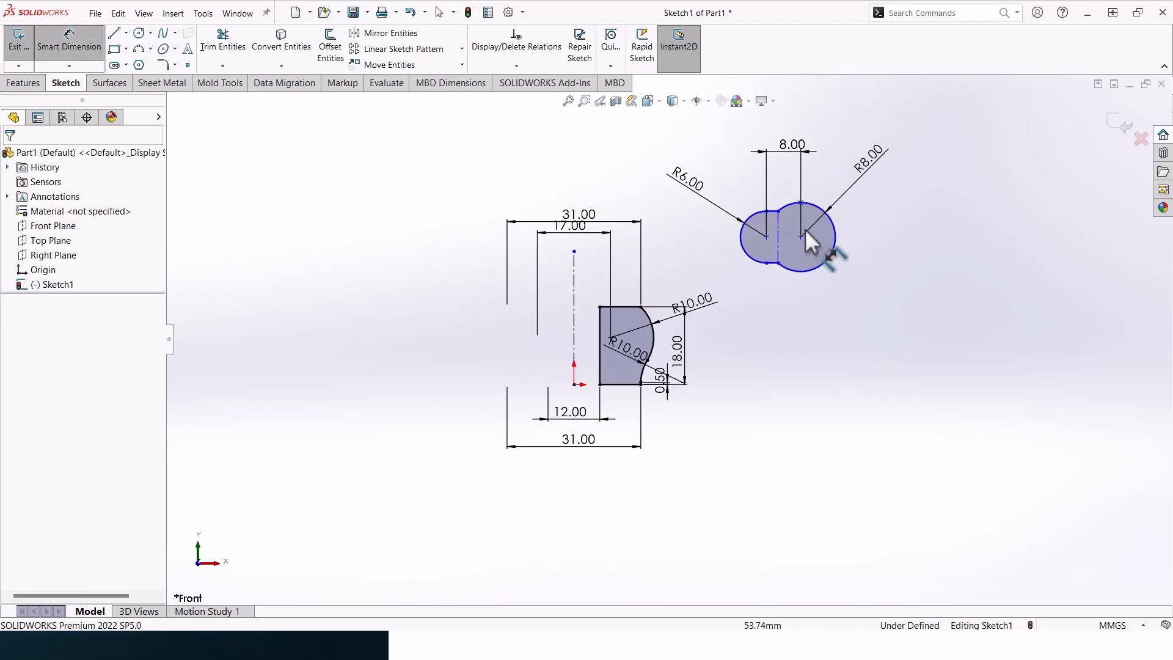
{"action": "left_click", "coordinate": [801, 203]}
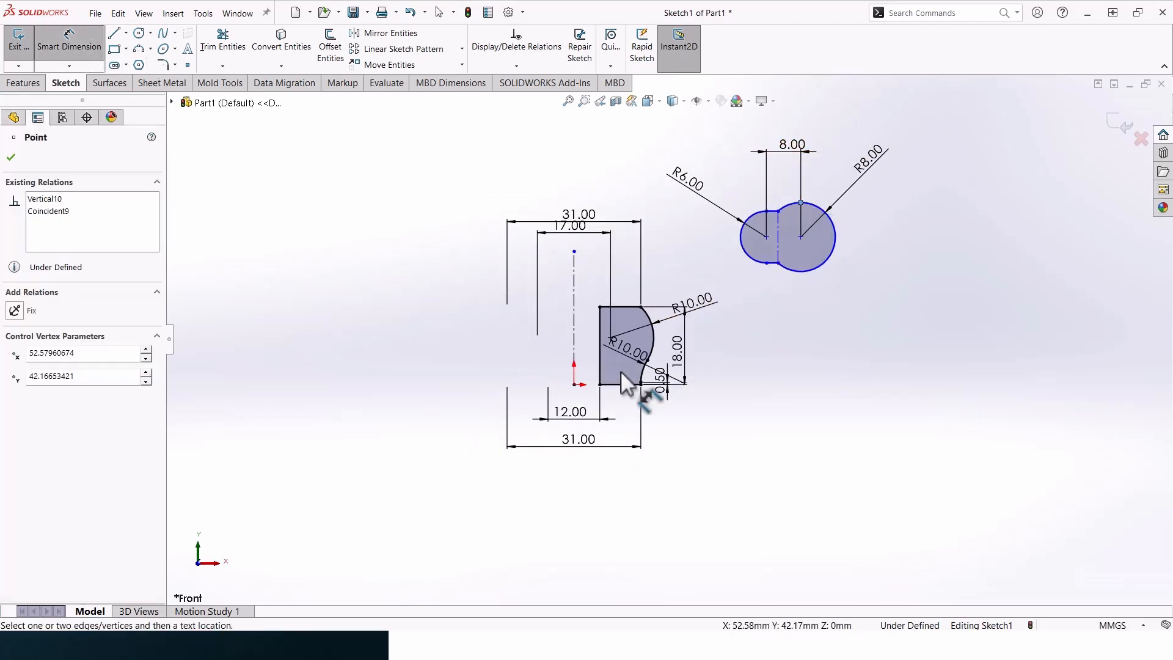
{"action": "left_click", "coordinate": [575, 385]}
{"action": "left_click", "coordinate": [911, 305]}
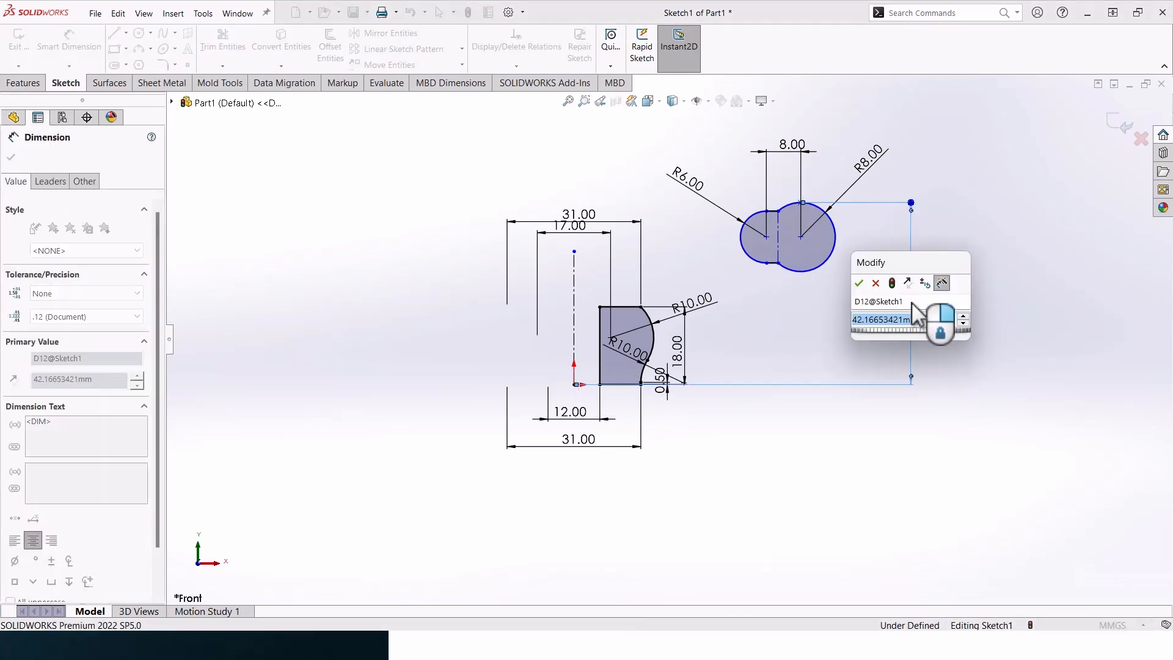
{"action": "type", "text": "35"}
{"action": "key", "text": "Return"}
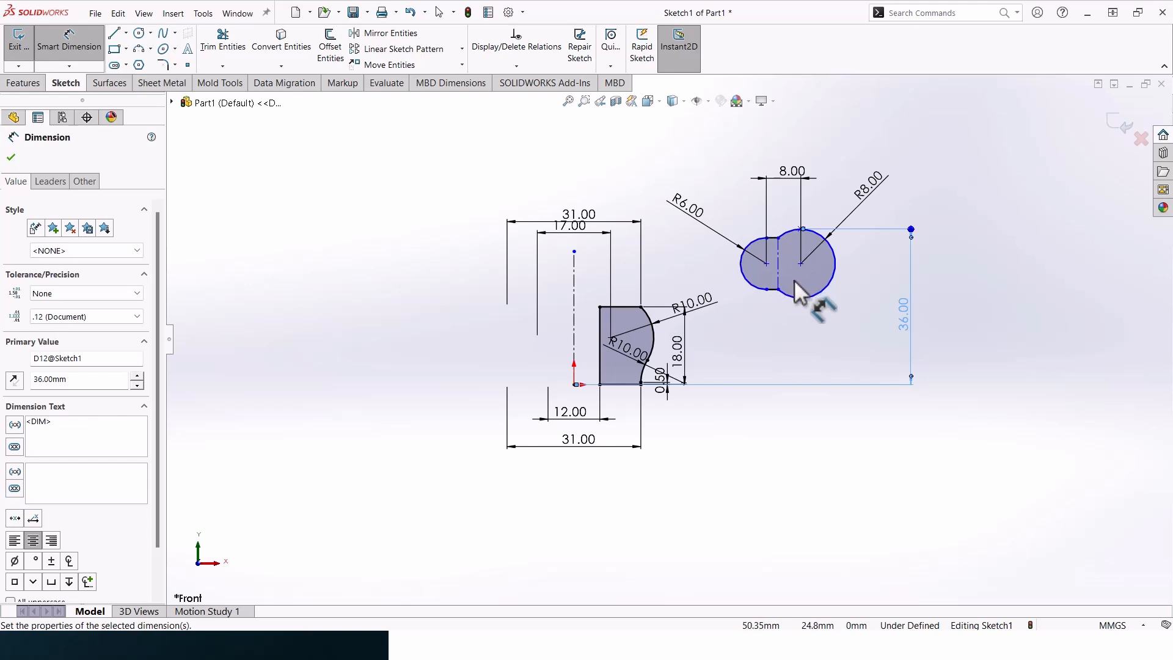
{"action": "key", "text": "Escape"}
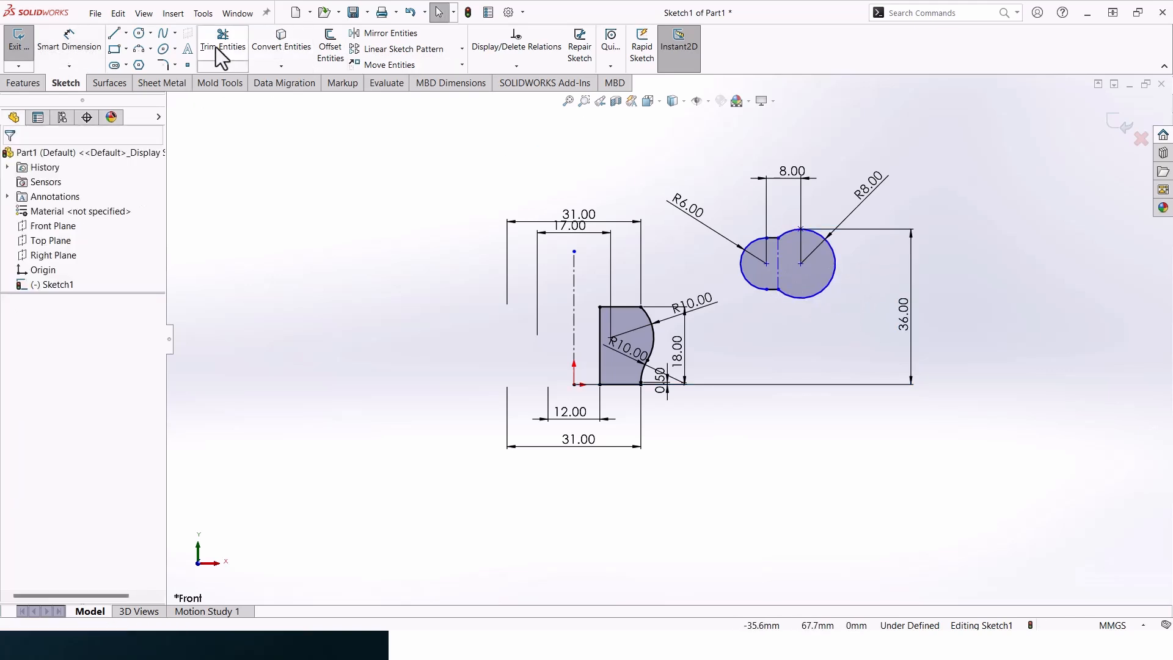
Place a sketch point at the outermost right of the 8 mm radius arc, level with its centre.
{"action": "left_click", "coordinate": [187, 66]}
{"action": "left_click", "coordinate": [836, 264]}
{"action": "key", "text": "Escape"}
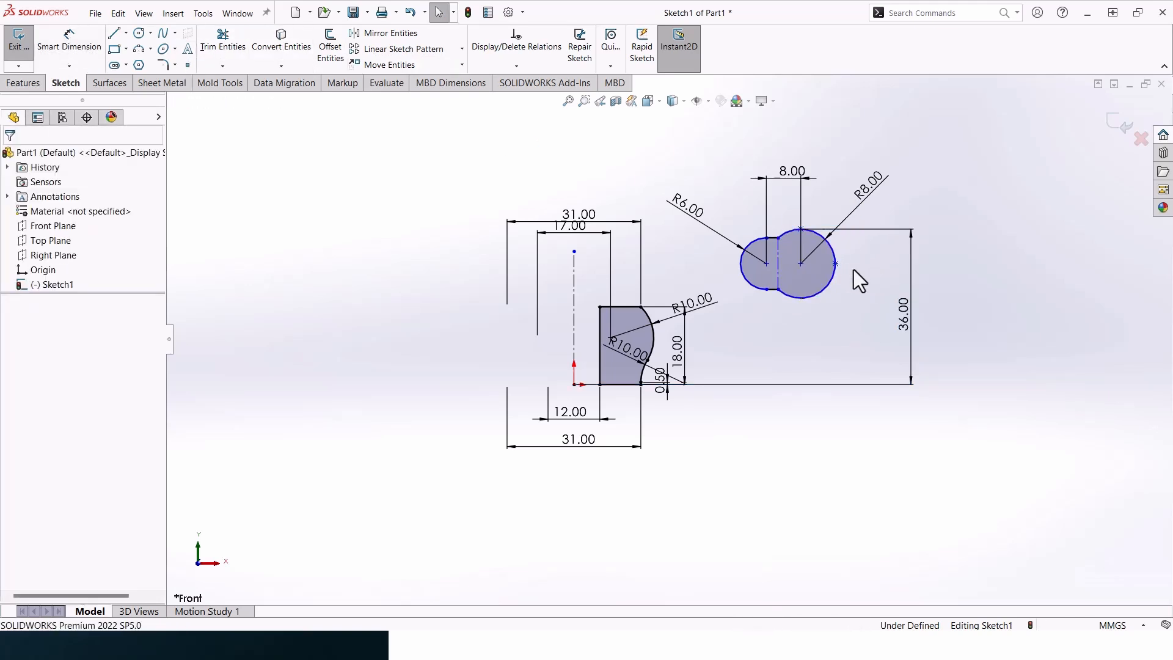
Dimension the keyhole outline's outermost point about the vertical centerline as a 125 mm diameter.
{"action": "left_click", "coordinate": [69, 43]}
{"action": "left_click", "coordinate": [836, 264]}
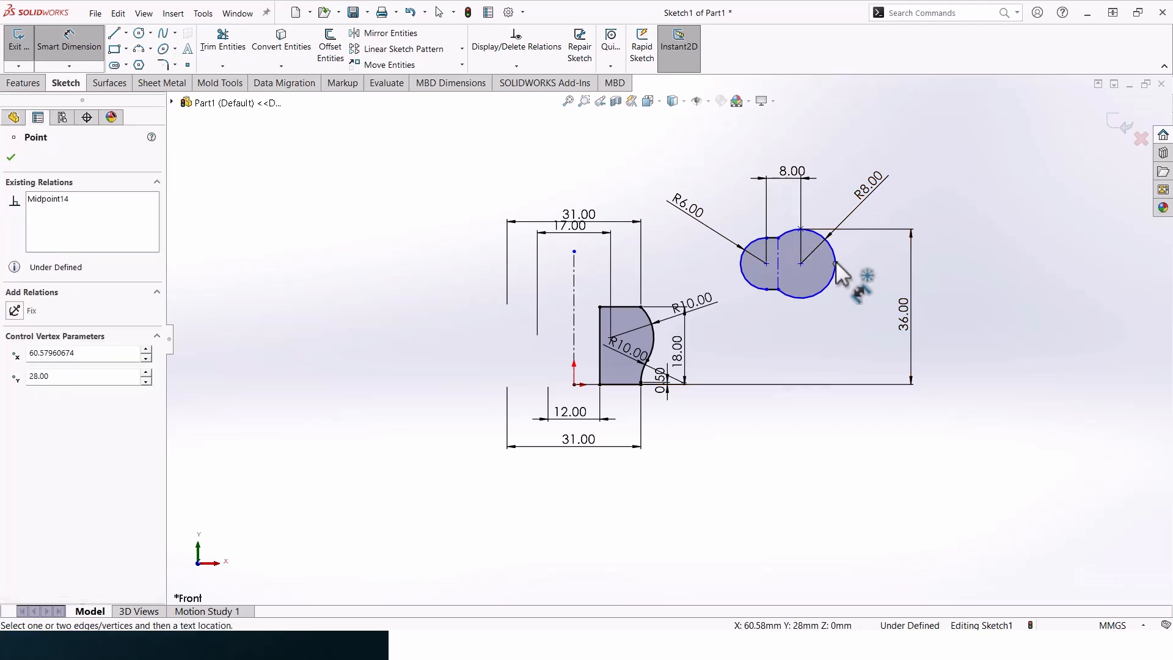
{"action": "left_click", "coordinate": [574, 277]}
{"action": "scroll", "coordinate": [577, 183], "scroll_direction": "up", "scroll_amount": 3}
{"action": "left_click", "coordinate": [577, 167]}
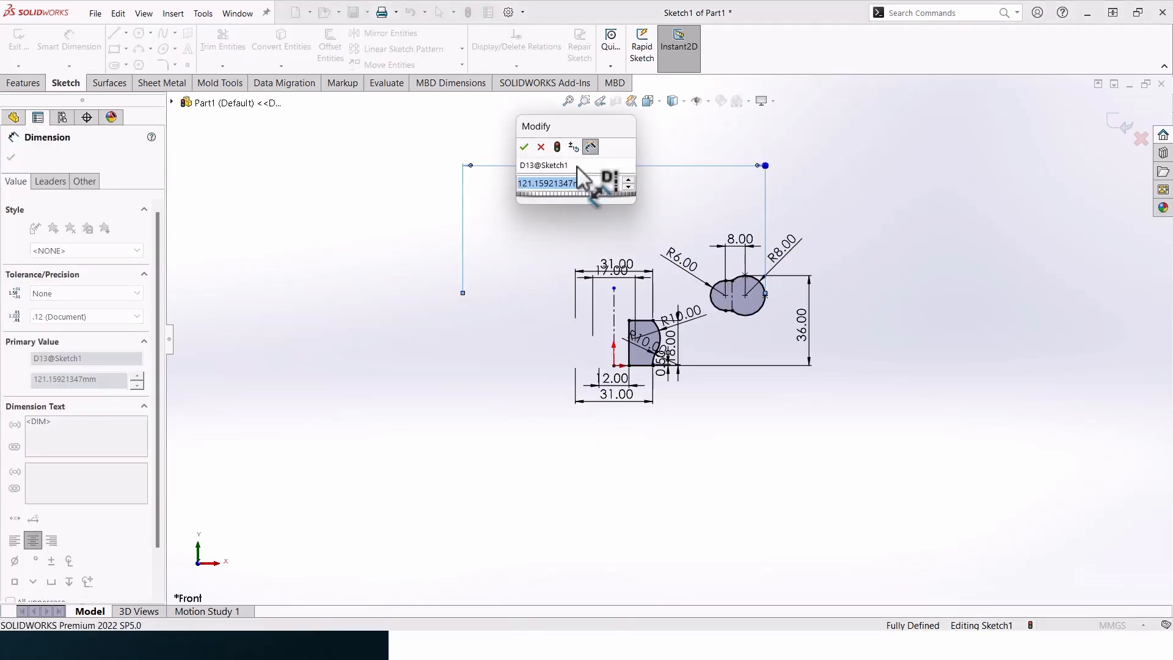
{"action": "type", "text": "125"}
{"action": "key", "text": "Return"}
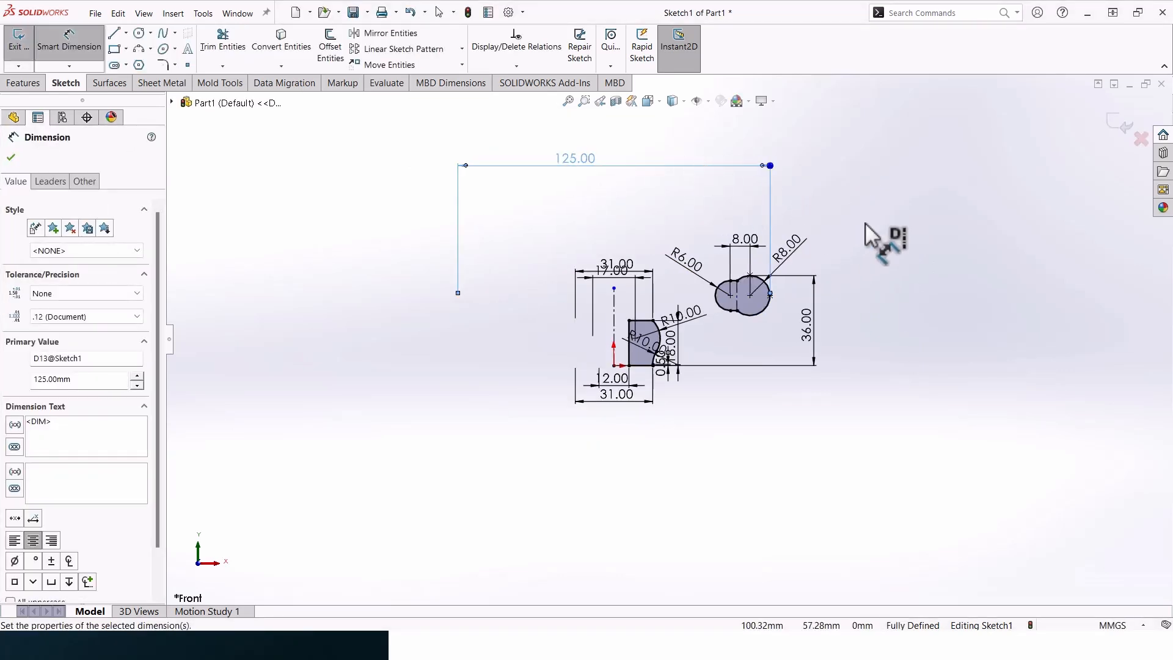
{"action": "key", "text": "Escape"}
Revolve both sketch profiles 360 degrees about the vertical centerline.
{"action": "scroll", "coordinate": [642, 287], "scroll_direction": "up", "scroll_amount": 3}
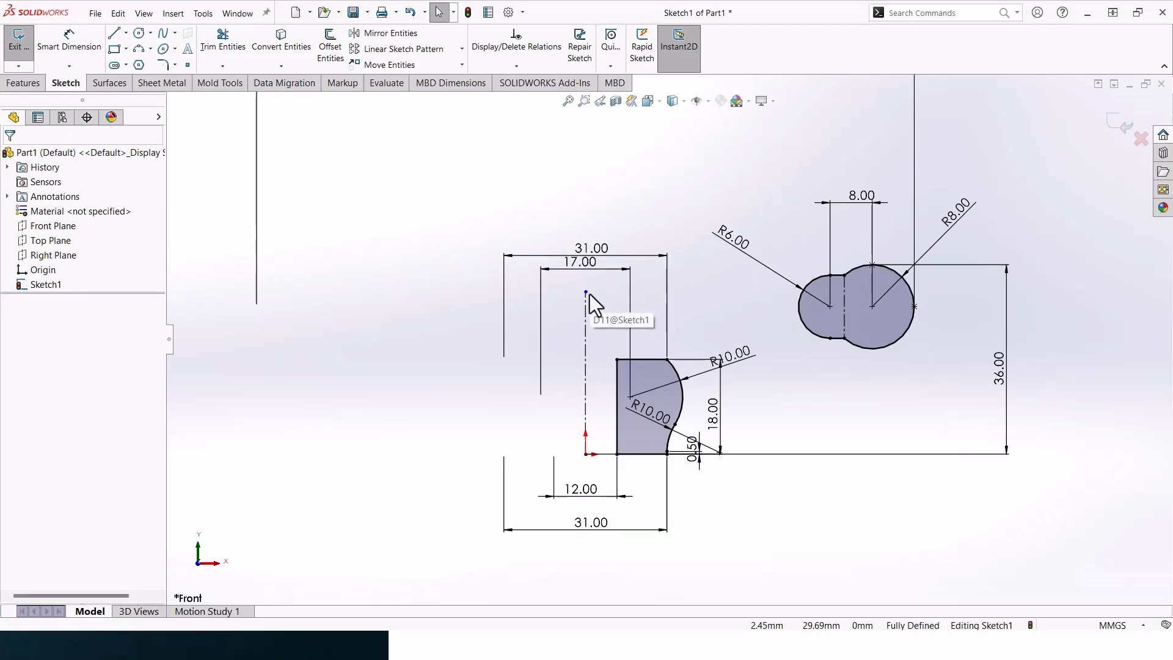
{"action": "scroll", "coordinate": [678, 330], "scroll_direction": "down", "scroll_amount": 3}
{"action": "left_click", "coordinate": [37, 83]}
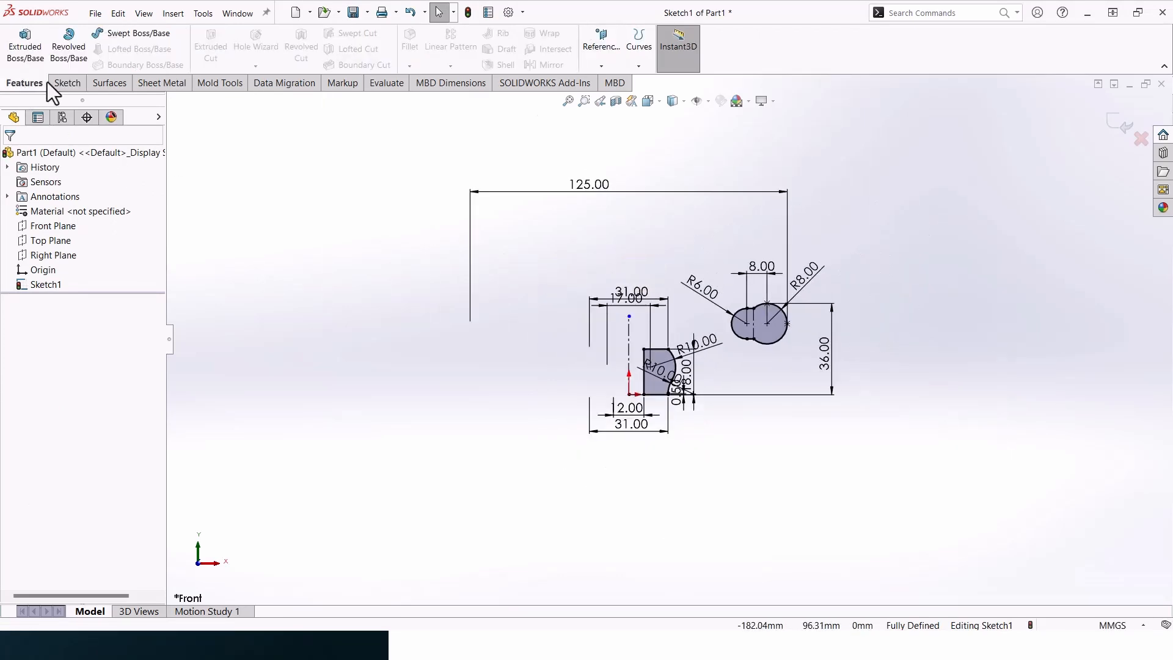
{"action": "left_click", "coordinate": [69, 49]}
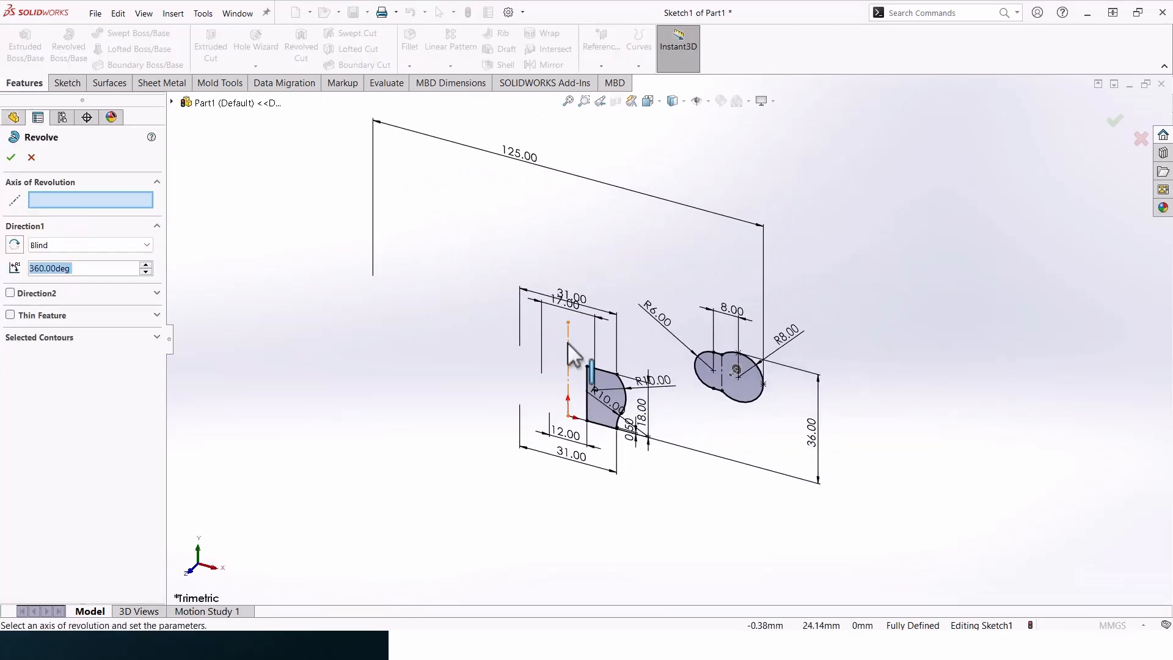
{"action": "left_click", "coordinate": [568, 344]}
{"action": "left_click", "coordinate": [10, 157]}
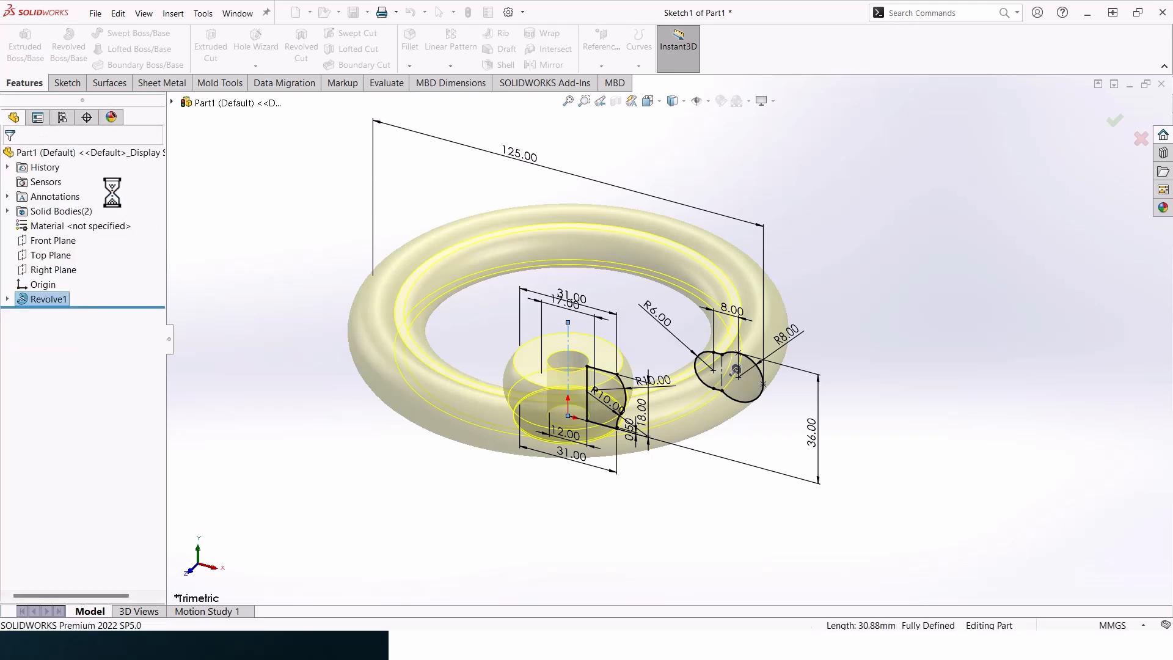
Create a reference plane offset 14 mm from the Front Plane.
{"action": "scroll", "coordinate": [433, 327], "scroll_direction": "up", "scroll_amount": 3}
{"action": "mouse_move", "coordinate": [434, 329]}
{"action": "middle_mouse_down"}
{"action": "mouse_move", "coordinate": [469, 388]}
{"action": "mouse_move", "coordinate": [479, 232]}
{"action": "mouse_move", "coordinate": [568, 277]}
{"action": "mouse_move", "coordinate": [561, 324]}
{"action": "middle_mouse_up"}
{"action": "left_click", "coordinate": [959, 321]}
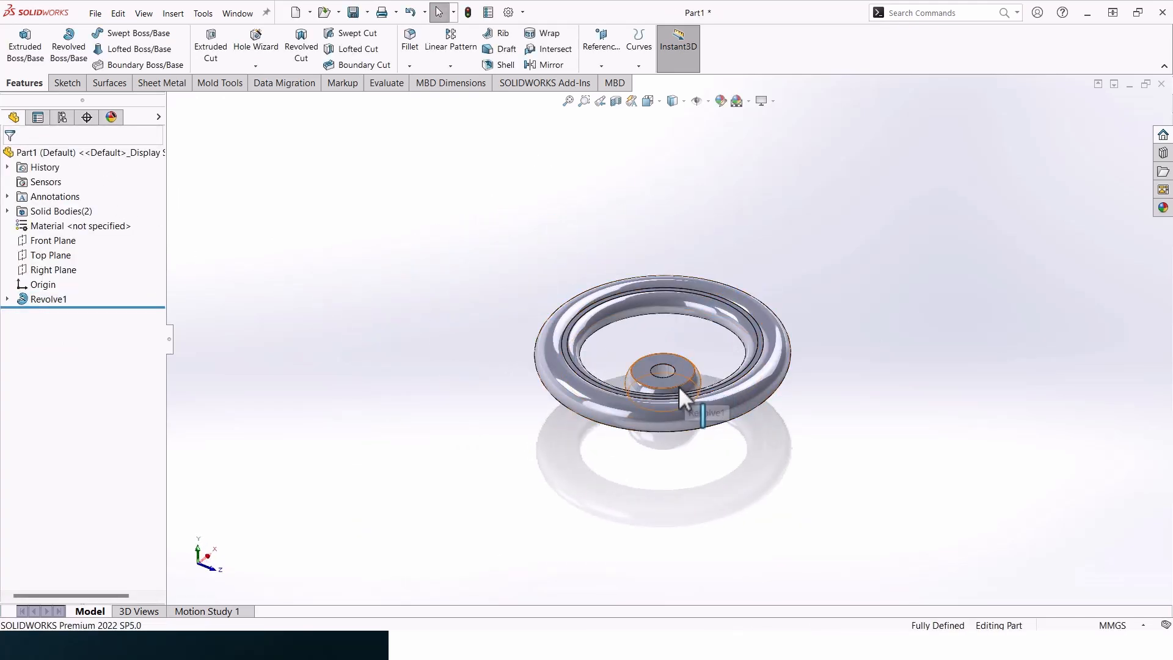
{"action": "middle_click_drag", "start_coordinate": [678, 386], "coordinate": [675, 410]}
{"action": "left_click", "coordinate": [49, 240]}
{"action": "left_click", "coordinate": [603, 47]}
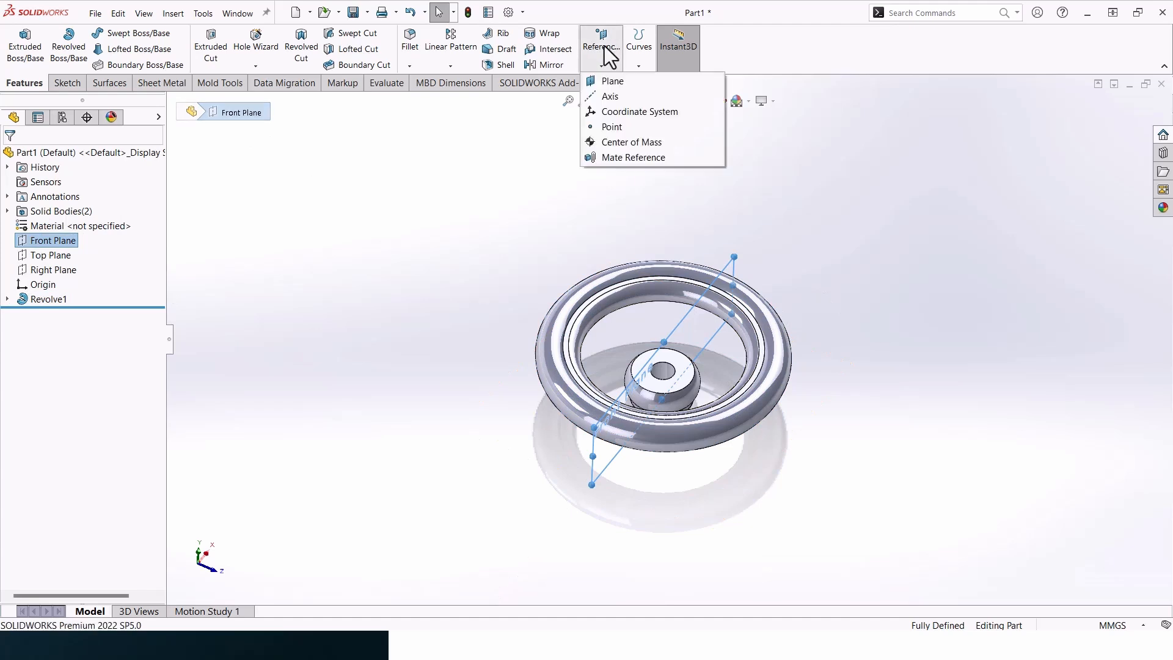
{"action": "left_click", "coordinate": [617, 77]}
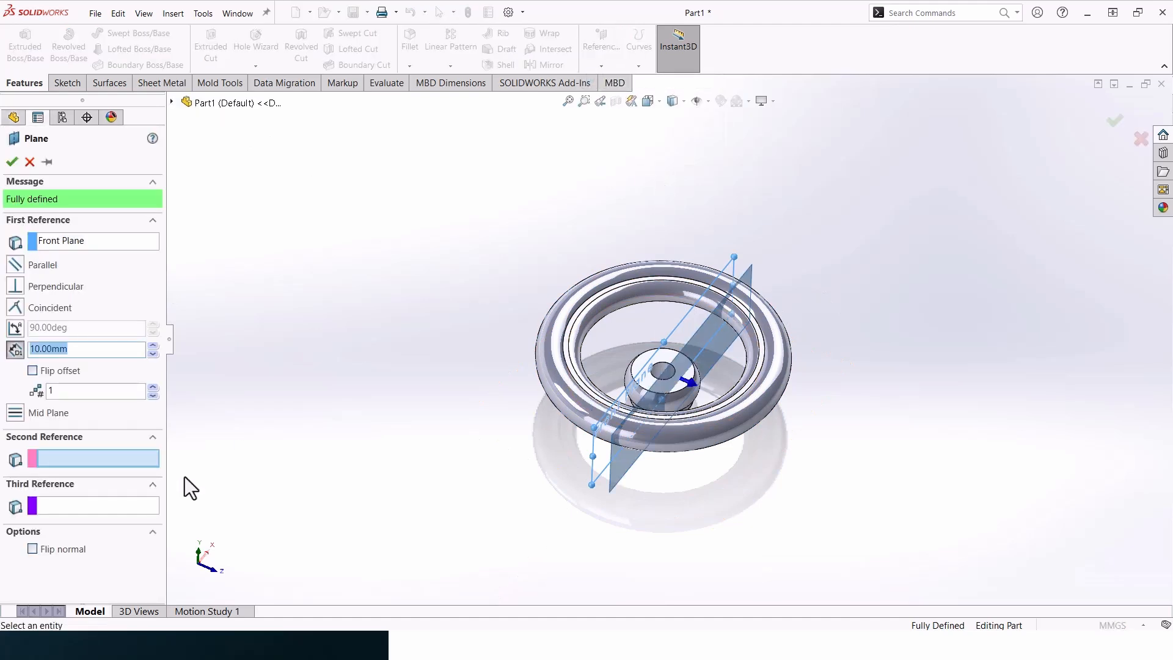
{"action": "type", "text": "14"}
{"action": "key", "text": "Return"}
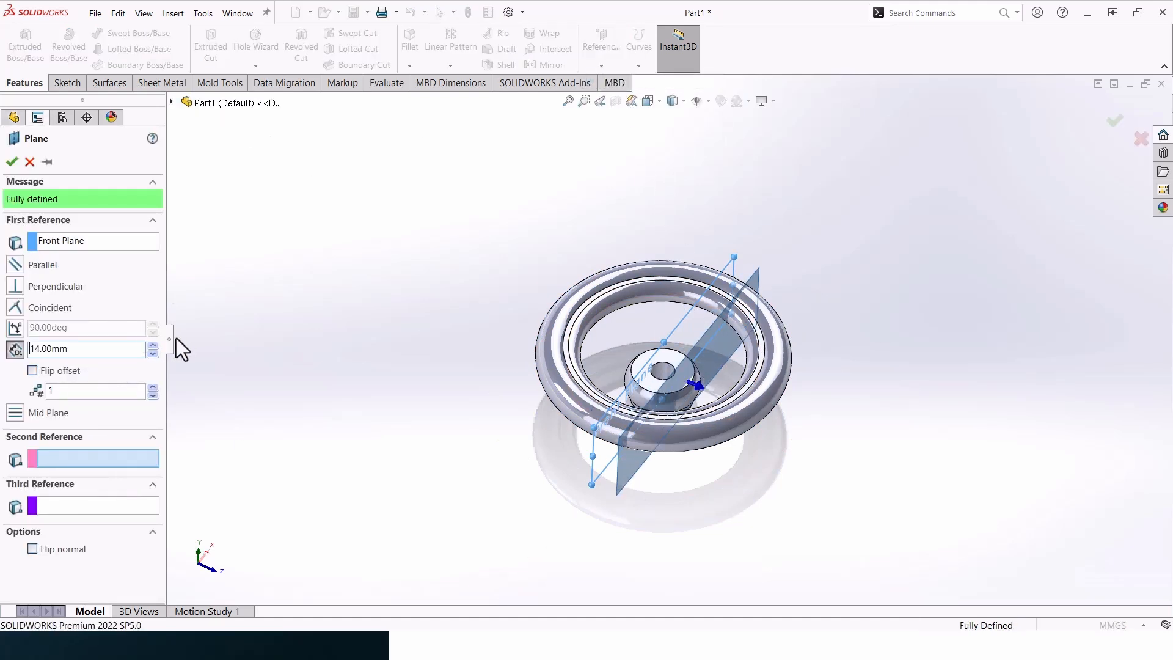
{"action": "left_click", "coordinate": [11, 162]}
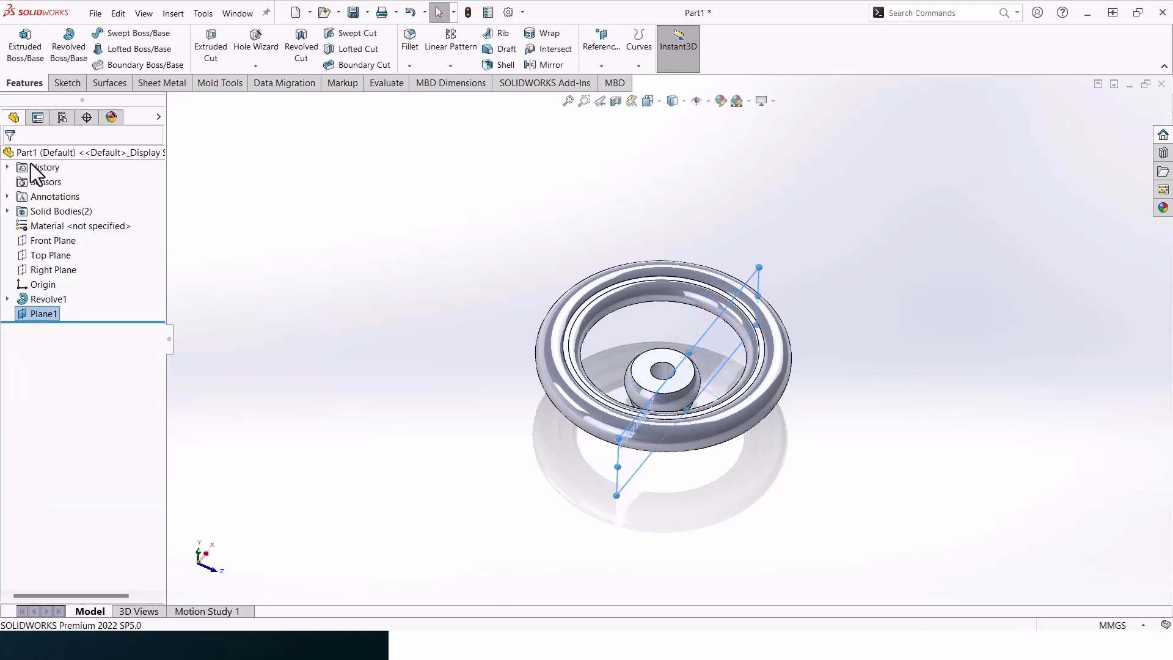
Create a second reference plane offset 45 mm from the Front Plane.
{"action": "left_click", "coordinate": [43, 243]}
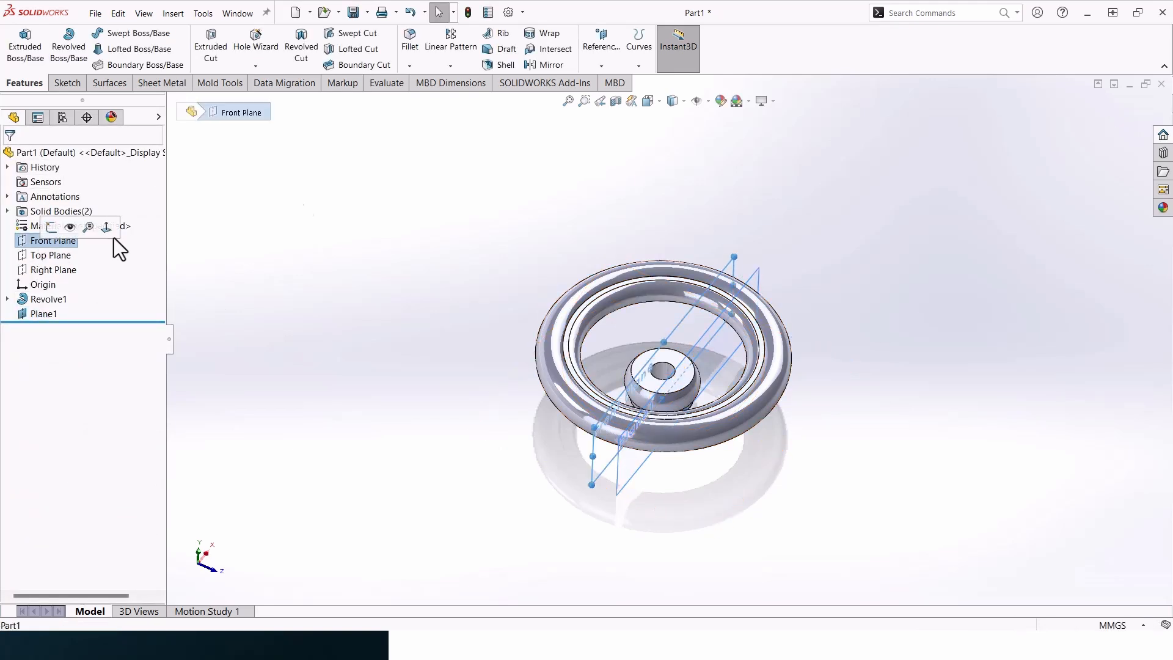
{"action": "left_click", "coordinate": [608, 49]}
{"action": "left_click", "coordinate": [613, 83]}
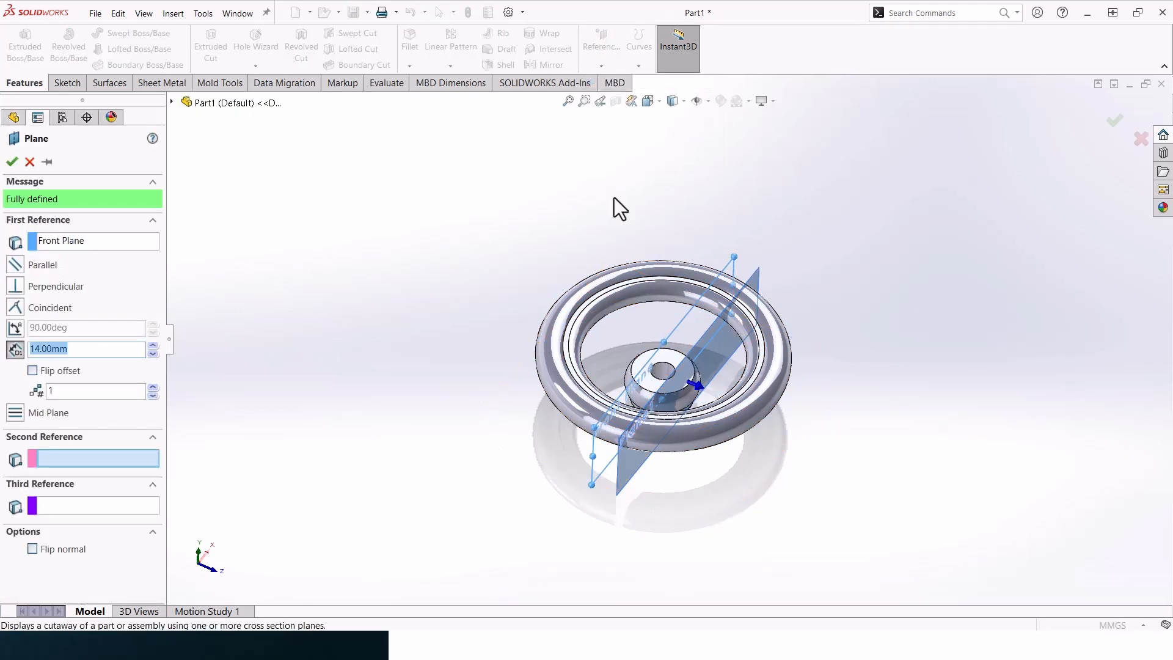
{"action": "type", "text": "45"}
{"action": "key", "text": "Return"}
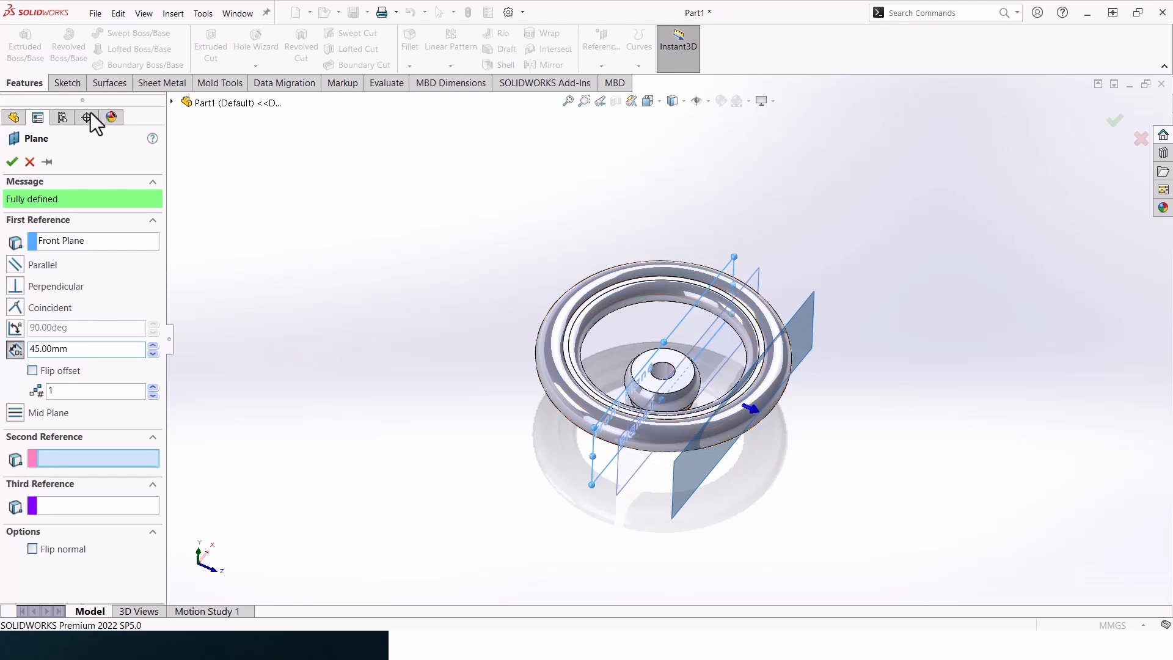
{"action": "left_click", "coordinate": [11, 161]}
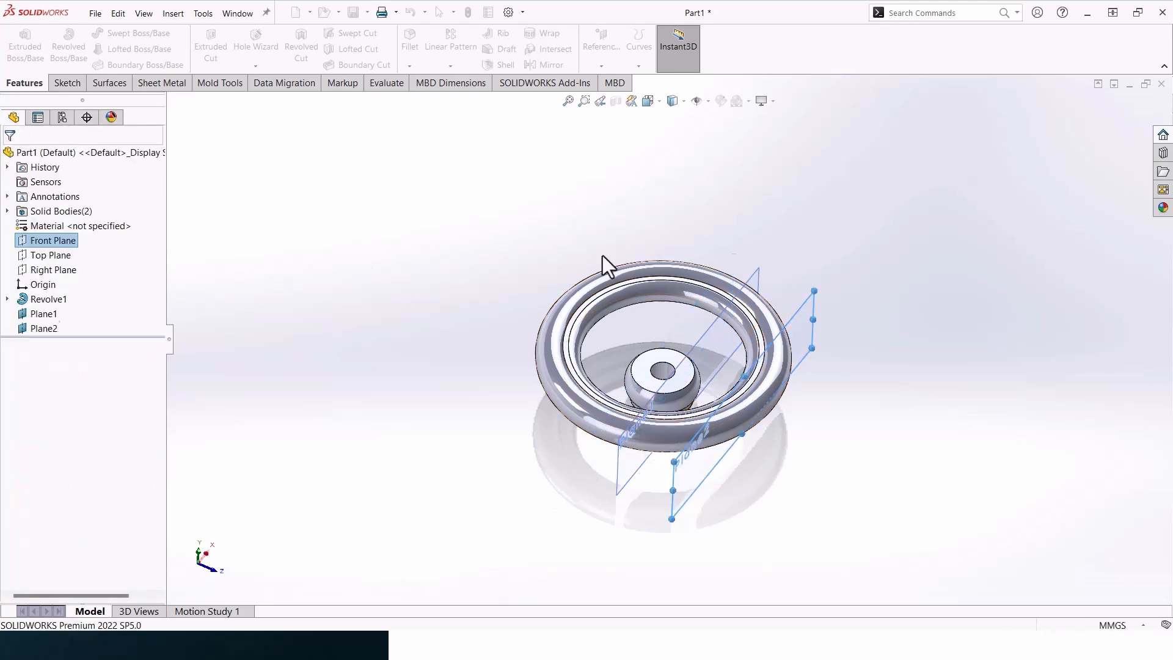
On the 14 mm offset plane, sketch a vertical centerline about 12 mm long from the hub's top edge midpoint down to its lower horizontal edge.
{"action": "left_click", "coordinate": [732, 335]}
{"action": "left_click", "coordinate": [805, 317]}
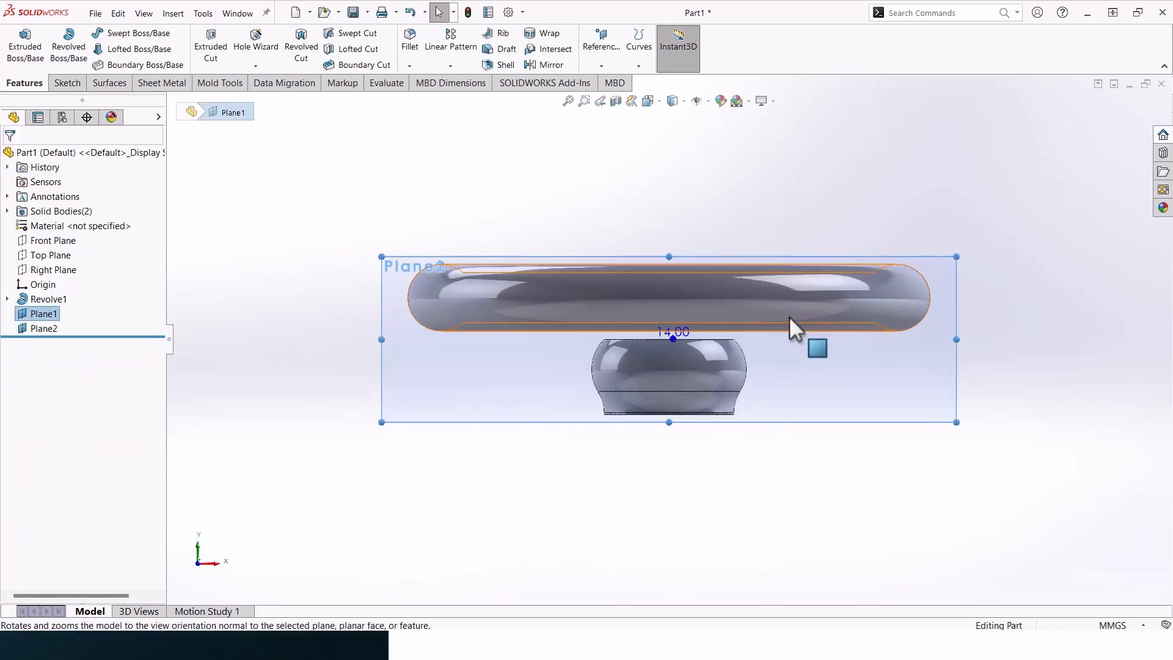
{"action": "left_click", "coordinate": [66, 83]}
{"action": "left_click", "coordinate": [126, 33]}
{"action": "left_click", "coordinate": [146, 63]}
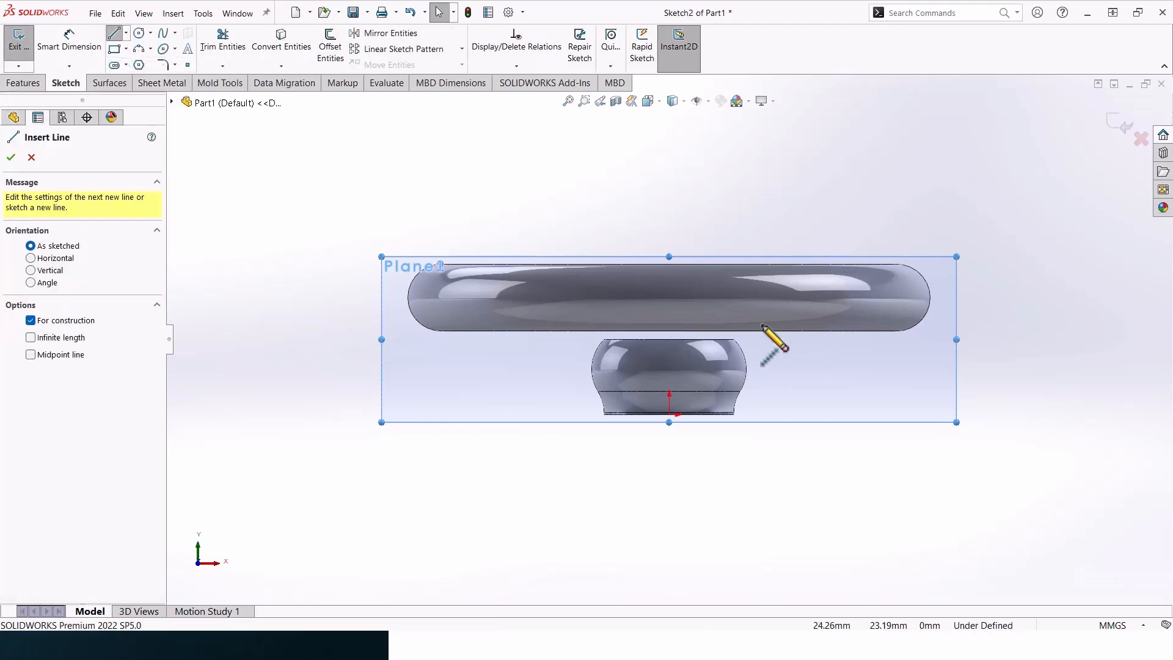
{"action": "left_click", "coordinate": [669, 339]}
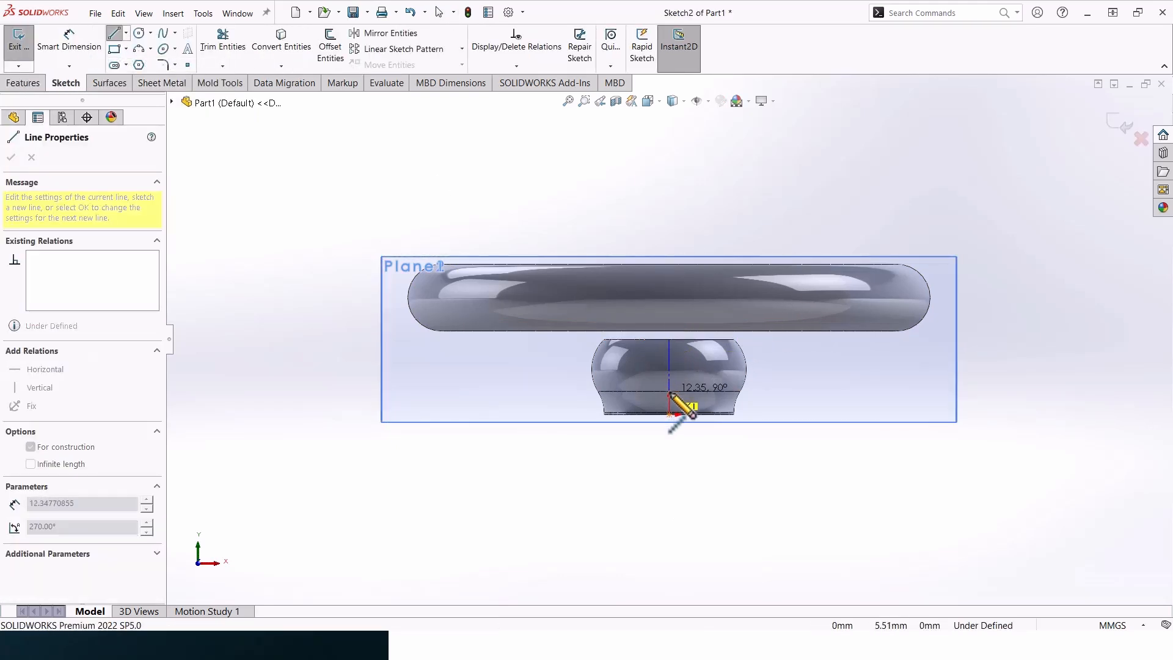
{"action": "left_click", "coordinate": [669, 395]}
{"action": "key", "text": "Escape"}
{"action": "scroll", "coordinate": [681, 371], "scroll_direction": "down", "scroll_amount": 3}
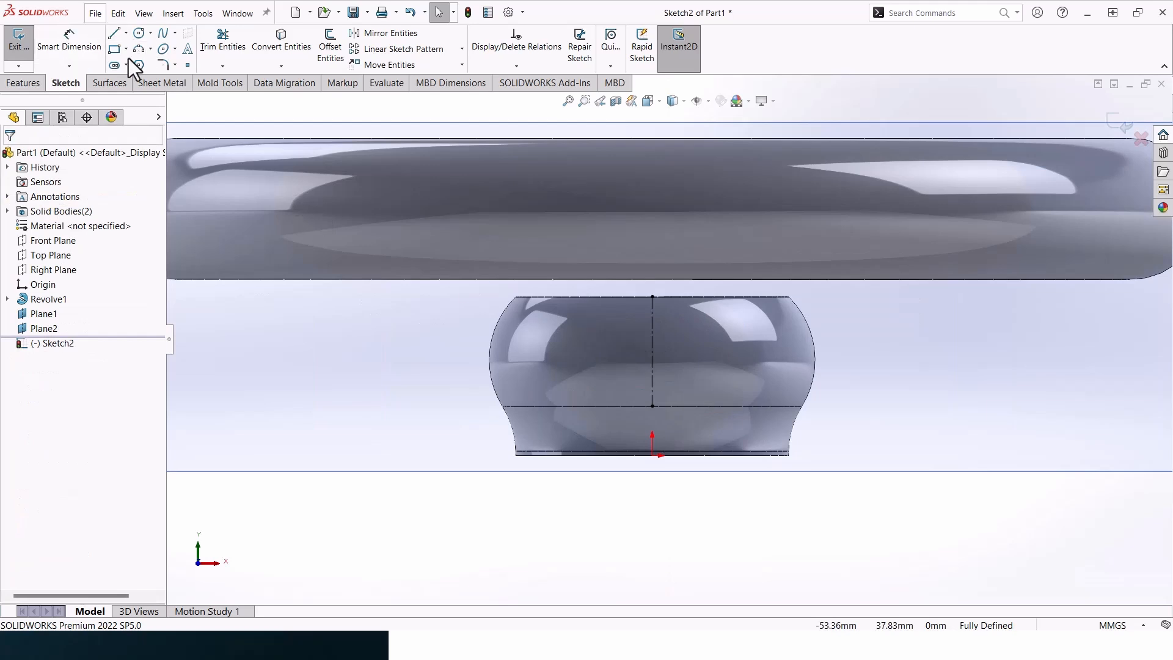
Sketch a horizontal centerpoint slot on the centerline's midpoint, about 12.6 mm between arc centres and 8.8 mm wide.
{"action": "left_click", "coordinate": [114, 65]}
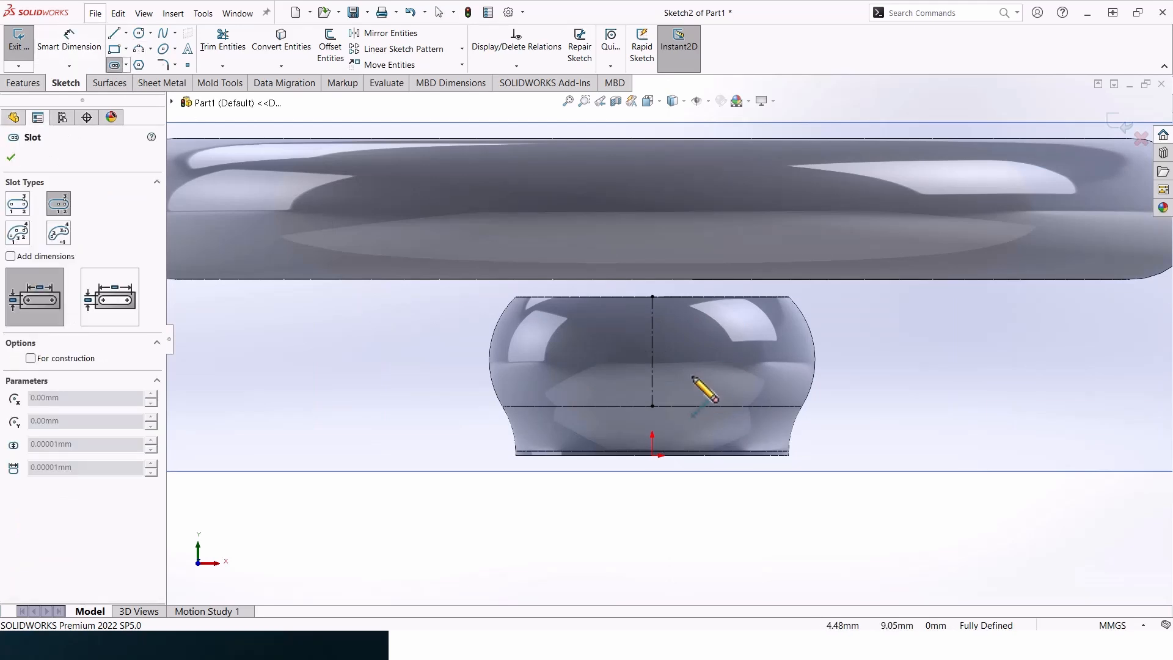
{"action": "left_click", "coordinate": [652, 352]}
{"action": "left_click", "coordinate": [708, 351]}
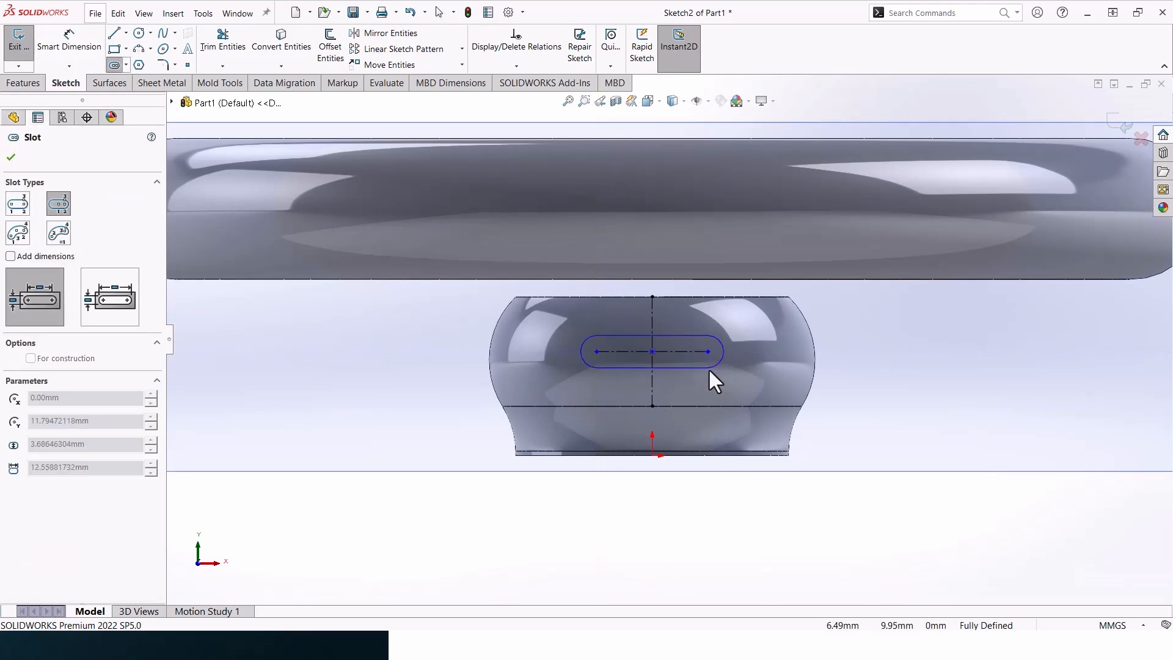
{"action": "left_click", "coordinate": [707, 390]}
{"action": "key", "text": "Escape"}
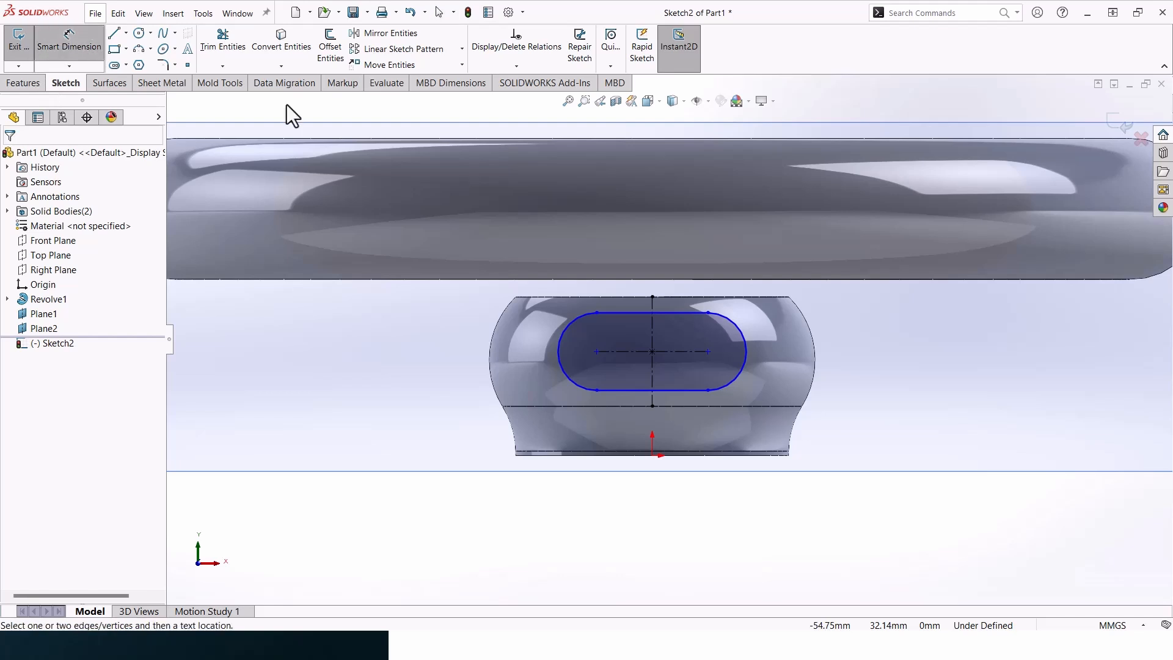
Set the hub slot's centre-to-centre length to 10 mm.
{"action": "left_click", "coordinate": [678, 313]}
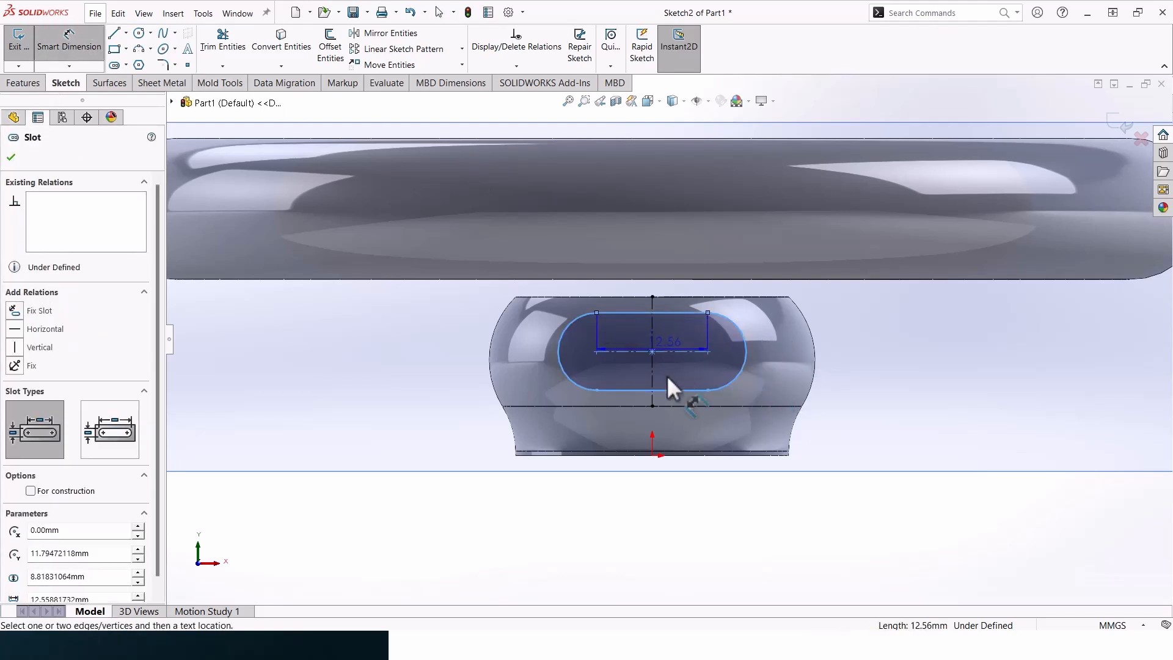
{"action": "left_click", "coordinate": [666, 432]}
{"action": "type", "text": "10"}
{"action": "key", "text": "Return"}
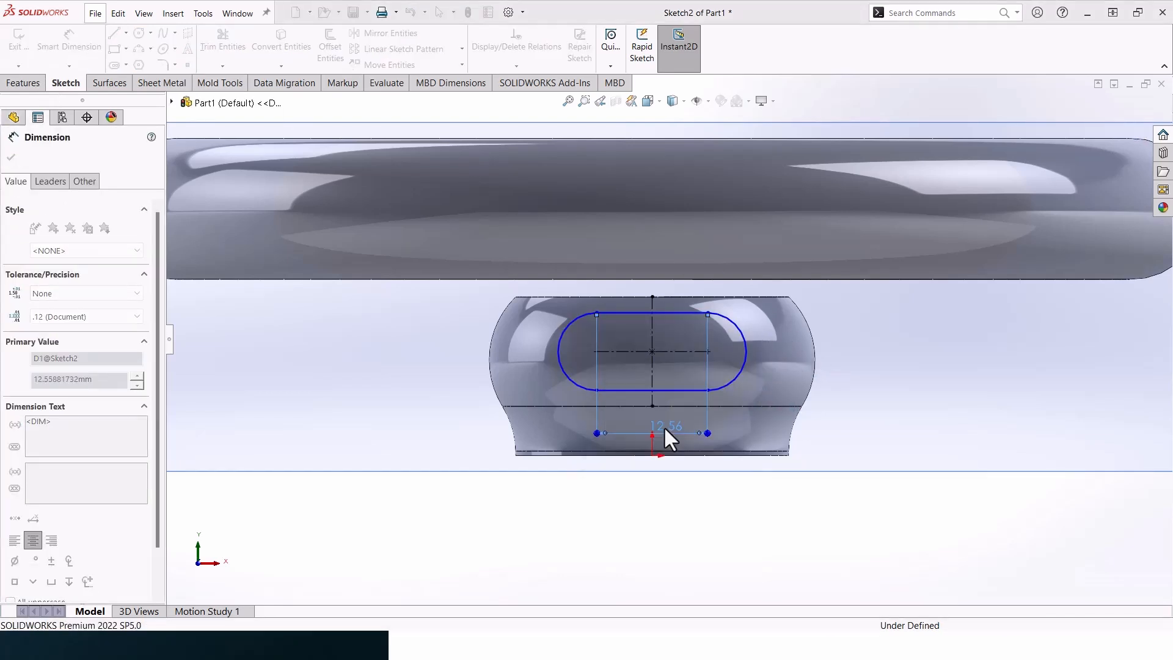
Set the hub slot's end radius to 5.25 mm and exit the sketch.
{"action": "left_click", "coordinate": [734, 342]}
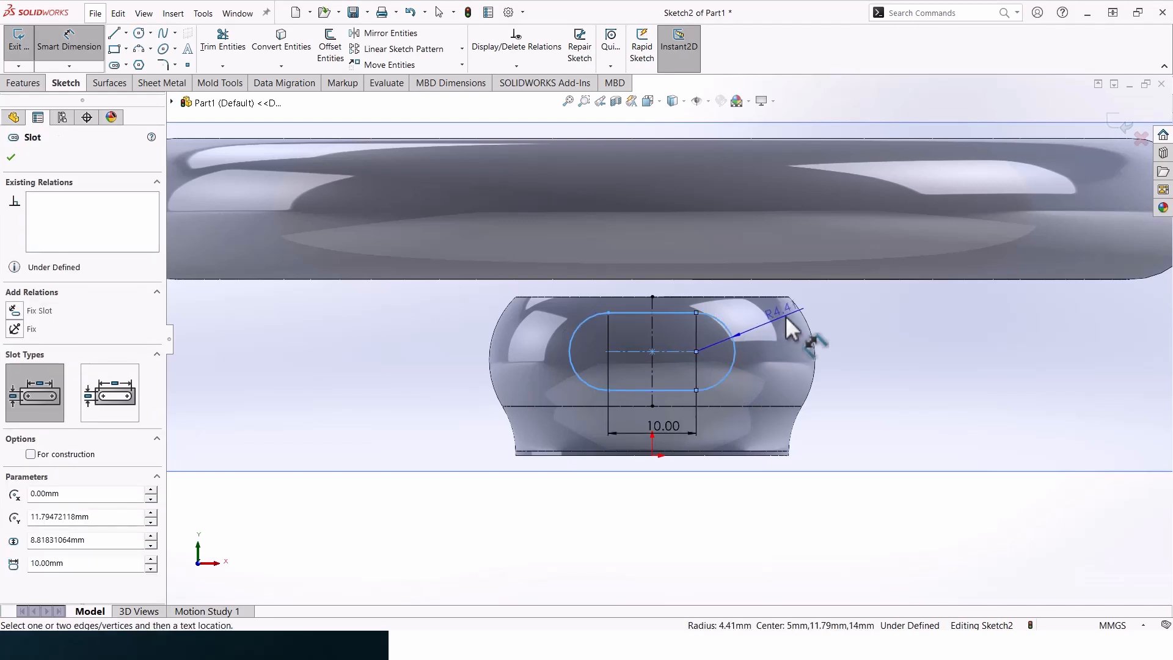
{"action": "left_click", "coordinate": [785, 316]}
{"action": "type", "text": "5.25"}
{"action": "key", "text": "Return"}
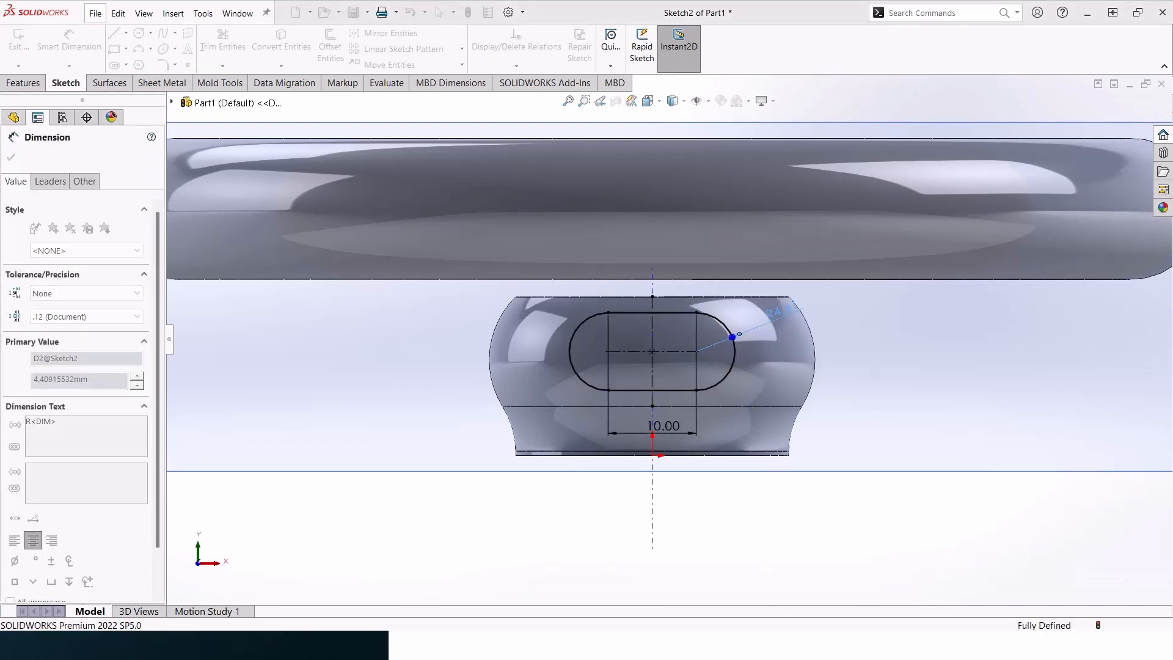
{"action": "scroll", "coordinate": [742, 344], "scroll_direction": "up", "scroll_amount": 2}
{"action": "scroll", "coordinate": [741, 343], "scroll_direction": "up", "scroll_amount": 3}
{"action": "middle_click_drag", "start_coordinate": [539, 298], "coordinate": [559, 313]}
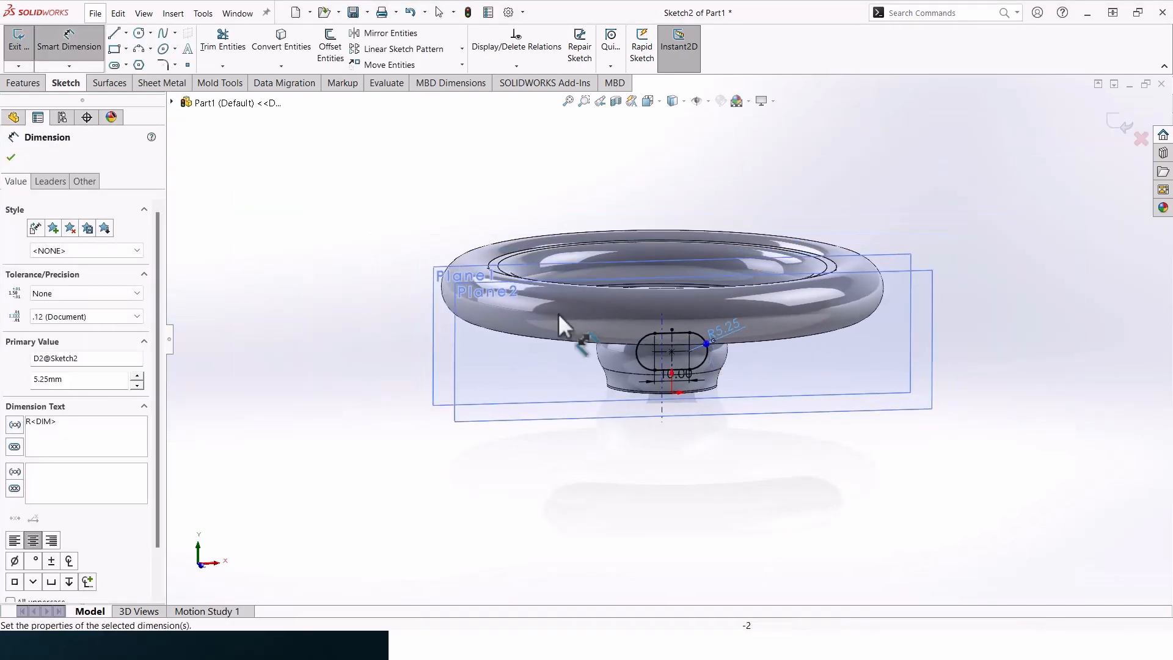
{"action": "left_click", "coordinate": [11, 159]}
{"action": "left_click", "coordinate": [1117, 127]}
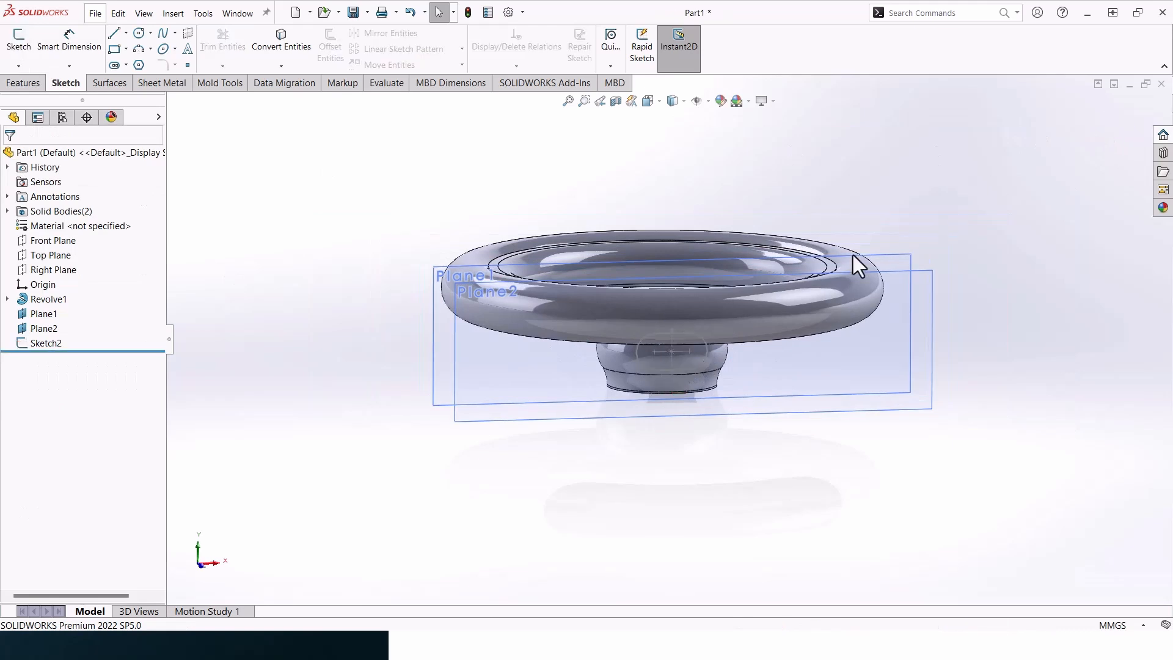
View the 45 mm offset plane straight on and display the model with hidden lines visible.
{"action": "left_click", "coordinate": [931, 286]}
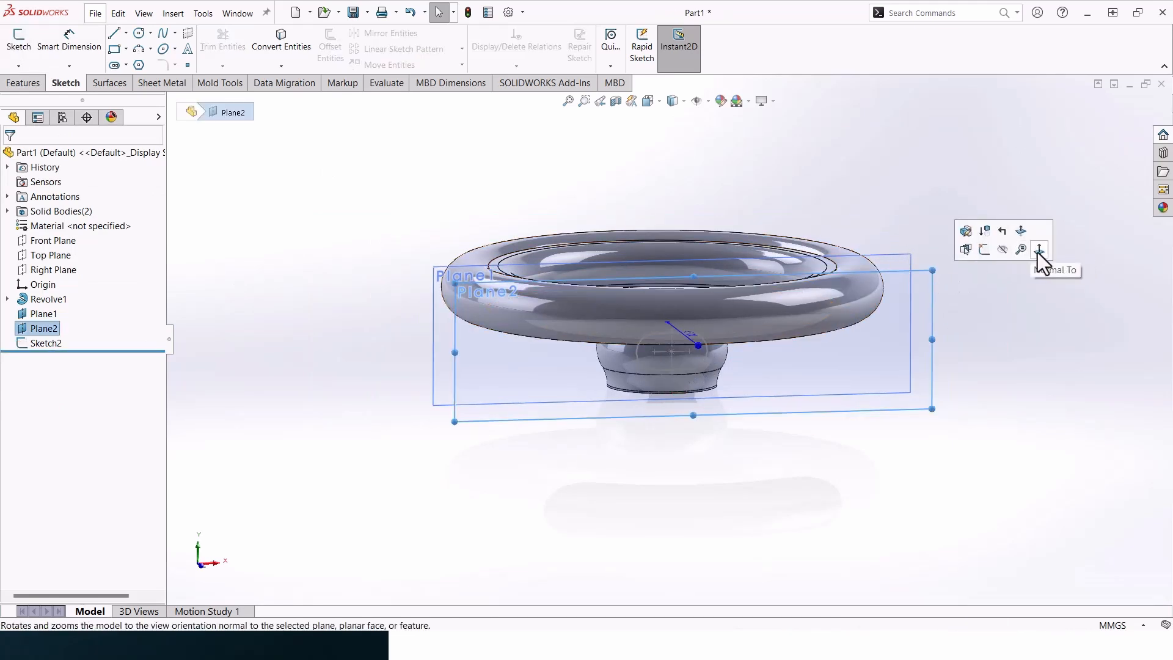
{"action": "left_click", "coordinate": [1040, 249]}
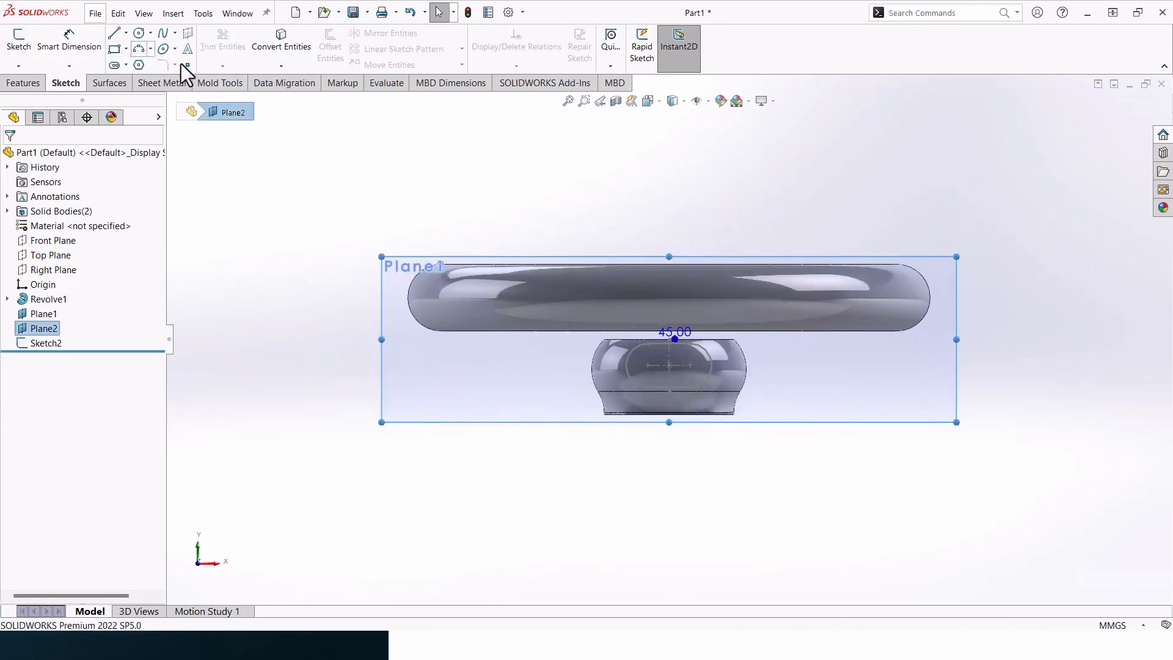
{"action": "left_click", "coordinate": [684, 100]}
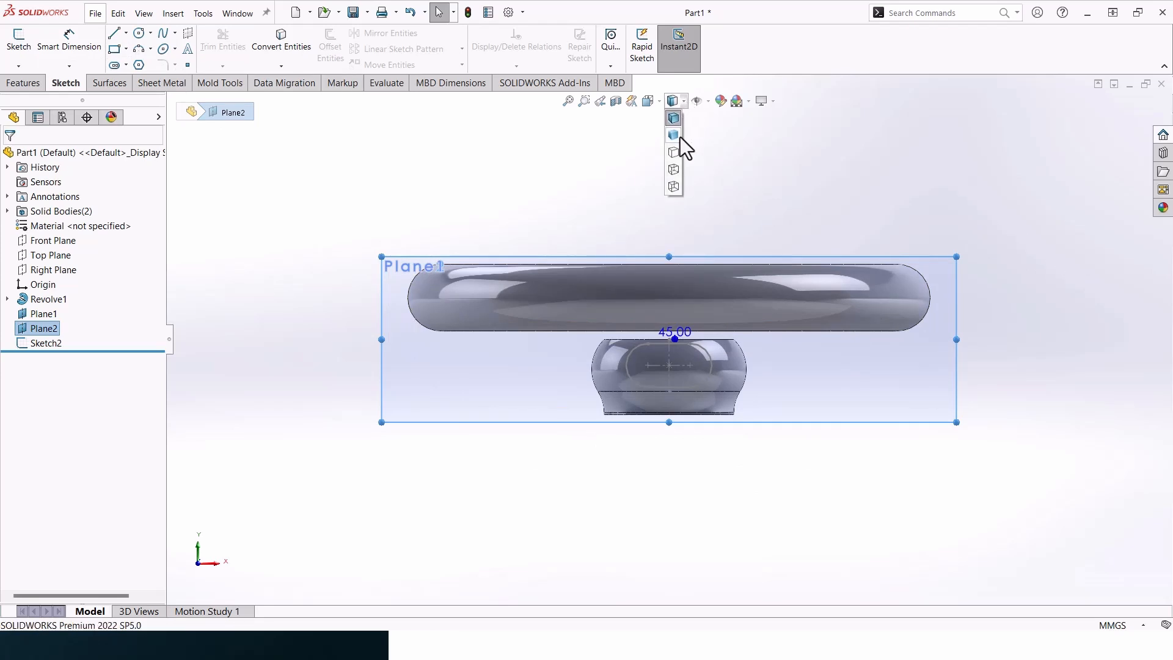
{"action": "left_click", "coordinate": [680, 172]}
{"action": "scroll", "coordinate": [709, 287], "scroll_direction": "down", "scroll_amount": 2}
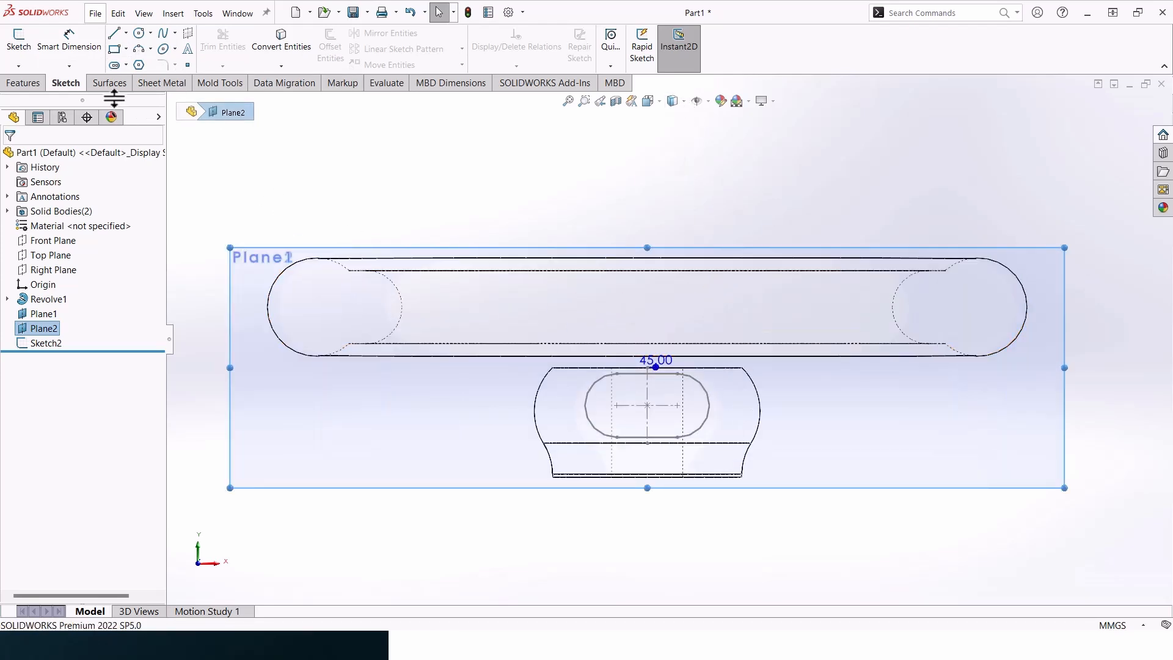
On the 45 mm offset plane, sketch a horizontal centerpoint slot within the rim above the origin, about 16 mm between arc centres and 9.4 mm wide.
{"action": "left_click", "coordinate": [123, 61]}
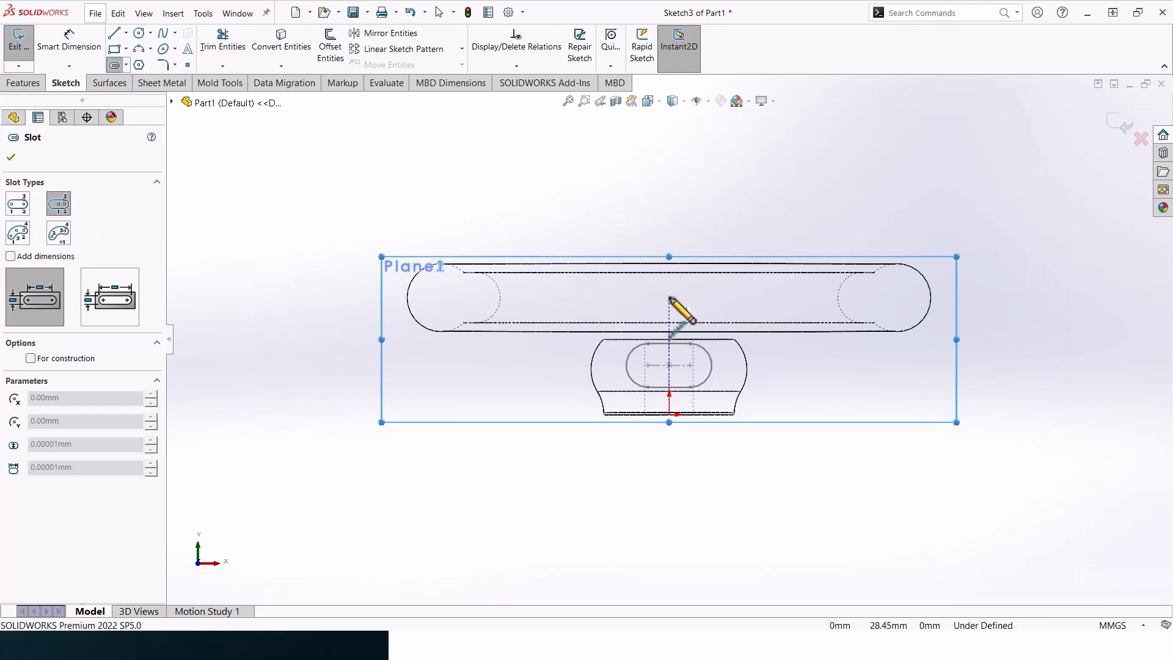
{"action": "left_click", "coordinate": [669, 298]}
{"action": "left_click", "coordinate": [703, 297]}
{"action": "left_click", "coordinate": [706, 327]}
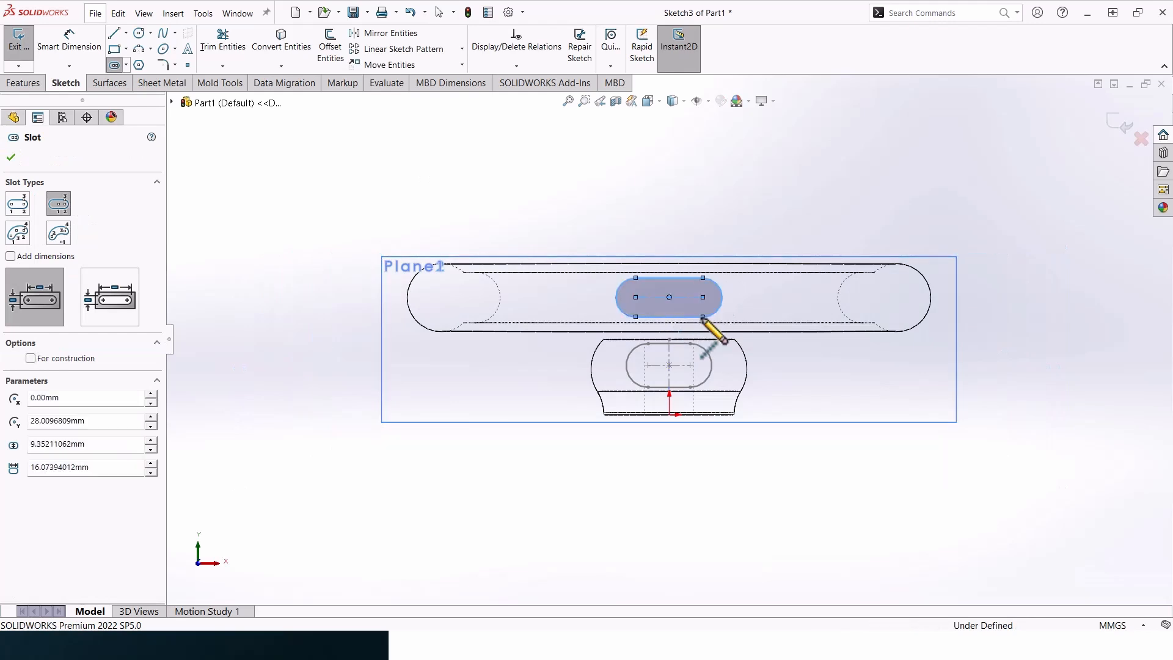
Draw a vertical construction line 12 mm long through the rim slot's centre, between the rim's upper and lower inner edges.
{"action": "key", "text": "Escape"}
{"action": "left_click", "coordinate": [127, 34]}
{"action": "left_click", "coordinate": [131, 61]}
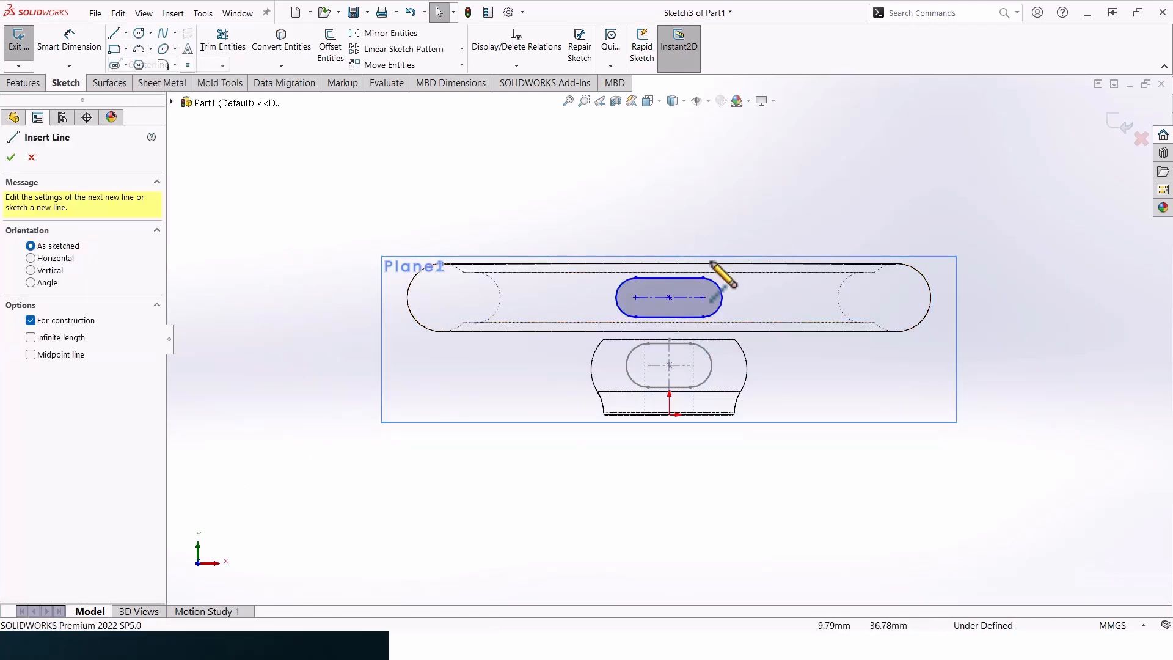
{"action": "left_click", "coordinate": [669, 273]}
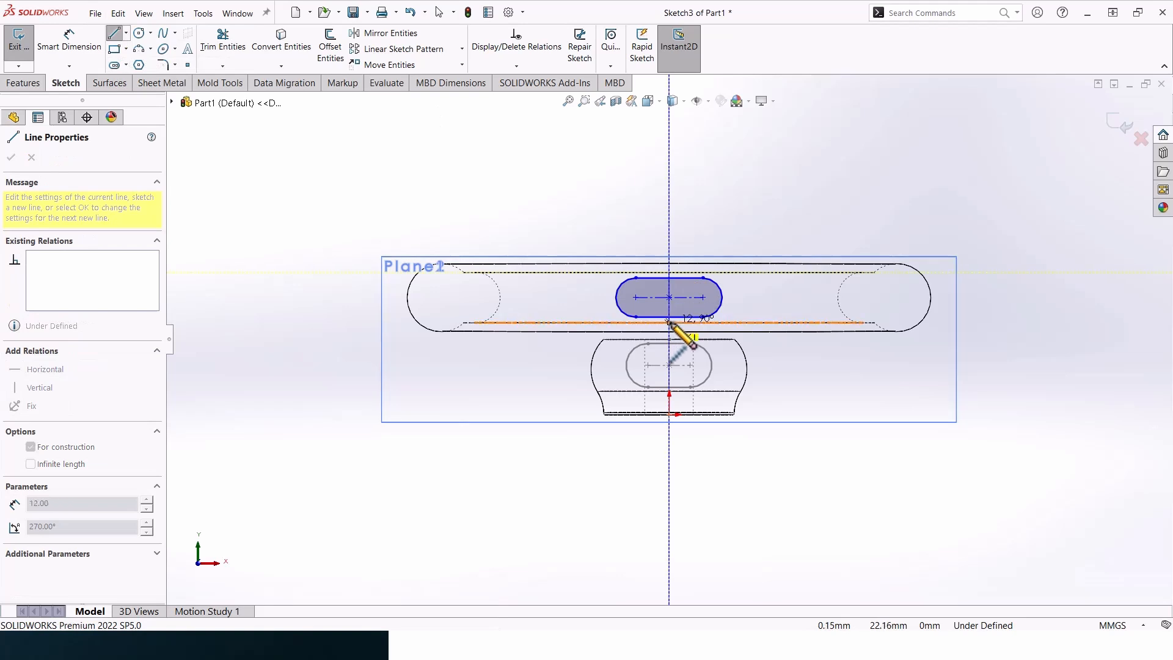
{"action": "left_click", "coordinate": [669, 322]}
{"action": "key", "text": "Escape"}
Constrain the rim slot's centre point to the midpoint of the vertical construction line.
{"action": "left_click", "coordinate": [669, 297]}
{"action": "left_click", "coordinate": [669, 288]}
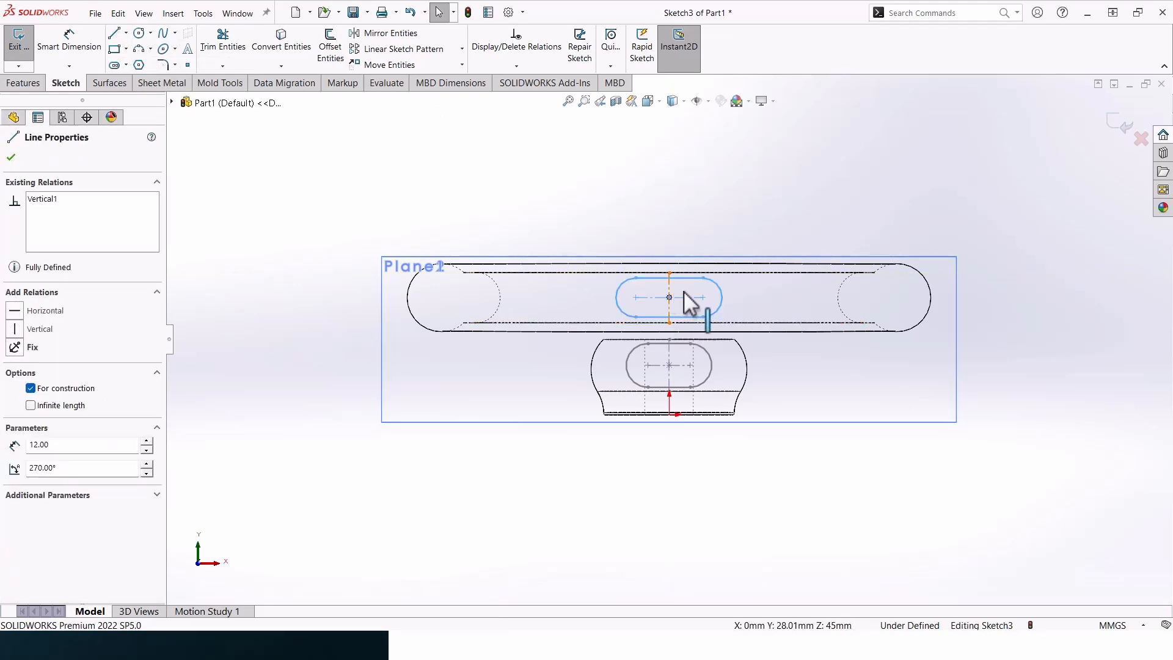
{"action": "left_click", "coordinate": [670, 297], "text": "ctrl"}
{"action": "left_click", "coordinate": [33, 392]}
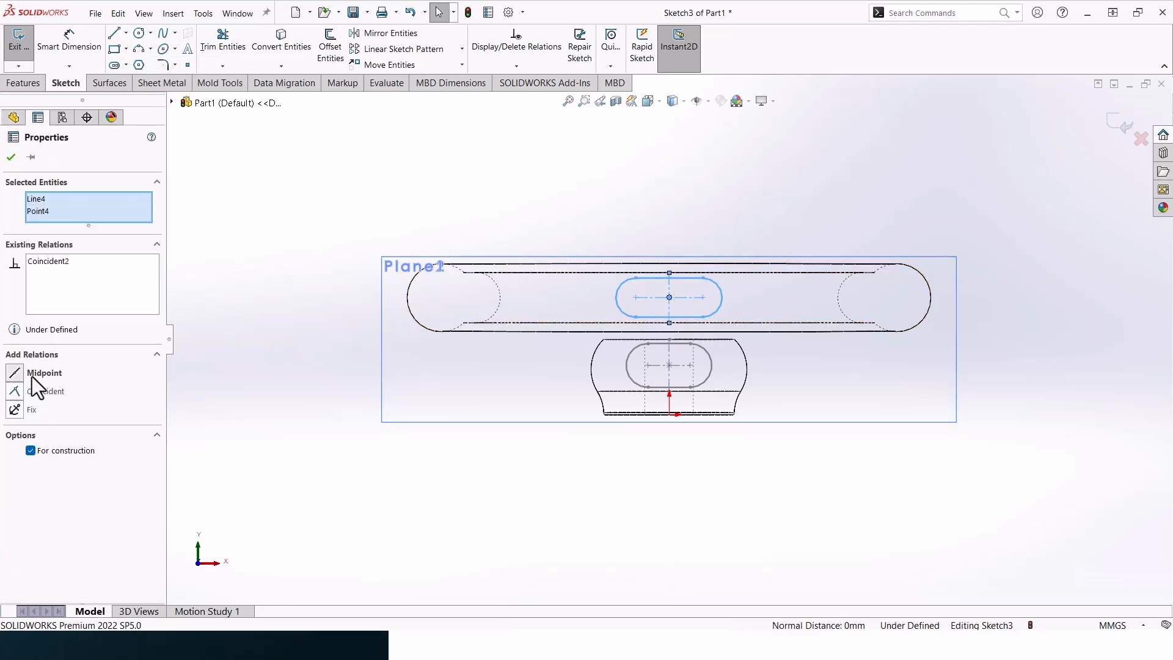
{"action": "left_click", "coordinate": [32, 377]}
{"action": "left_click", "coordinate": [775, 214]}
{"action": "scroll", "coordinate": [715, 299], "scroll_direction": "down", "scroll_amount": 2}
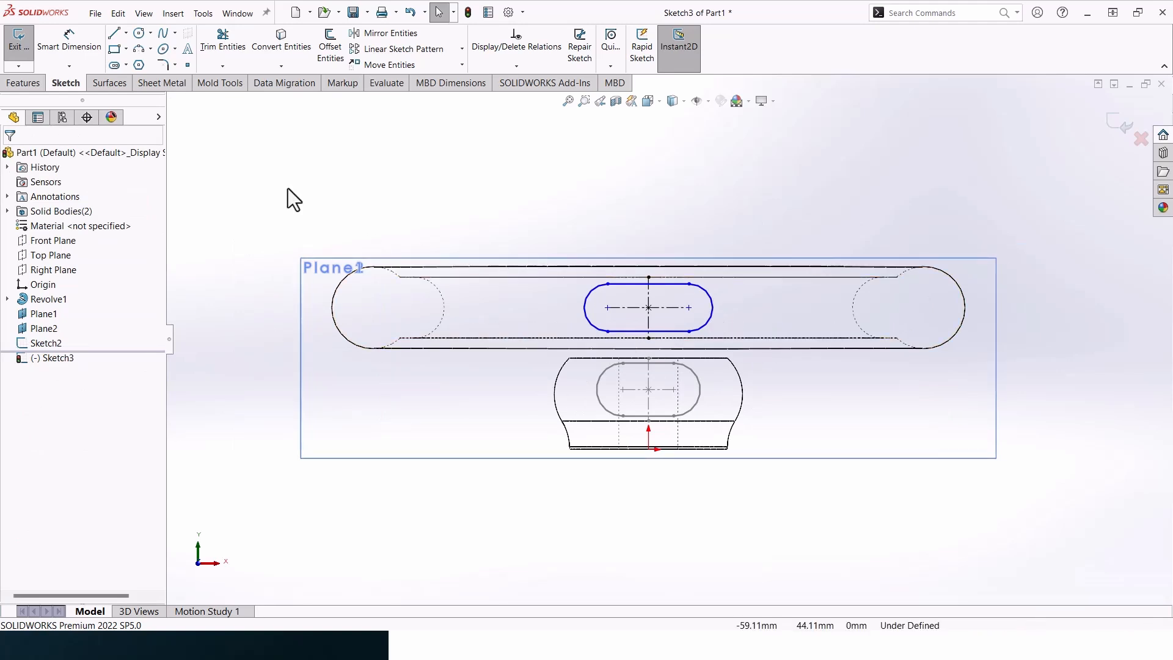
Set the rim slot's centre-to-centre length to 8 mm.
{"action": "left_click", "coordinate": [73, 42]}
{"action": "left_click", "coordinate": [667, 284]}
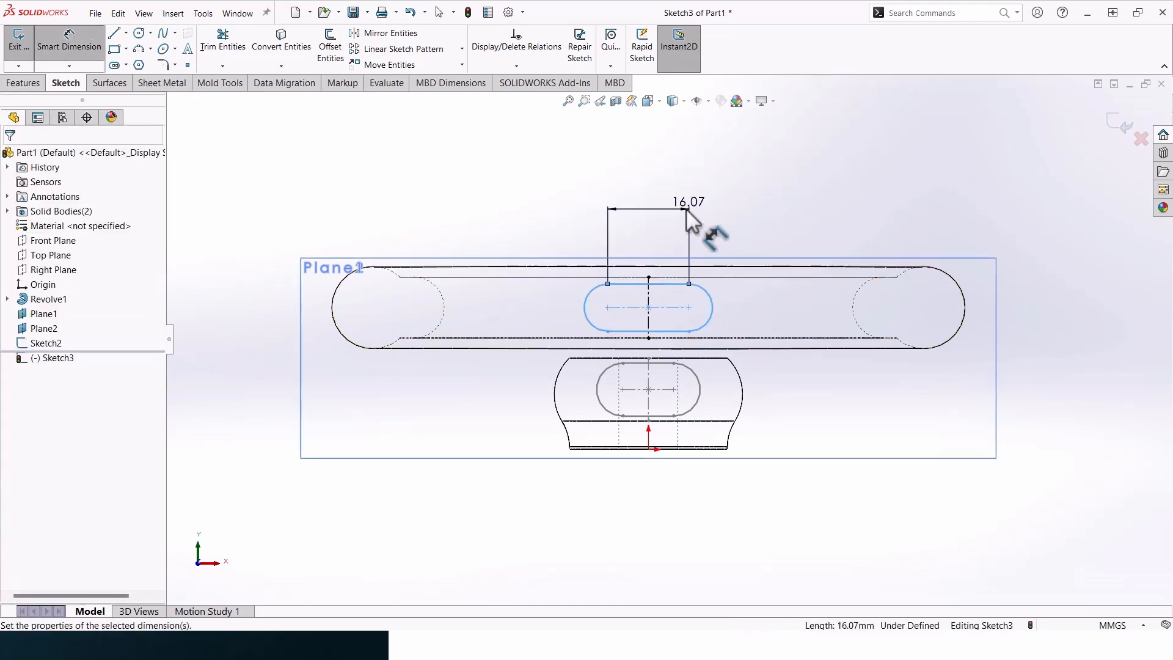
{"action": "left_click", "coordinate": [675, 212]}
{"action": "type", "text": "8"}
{"action": "key", "text": "Return"}
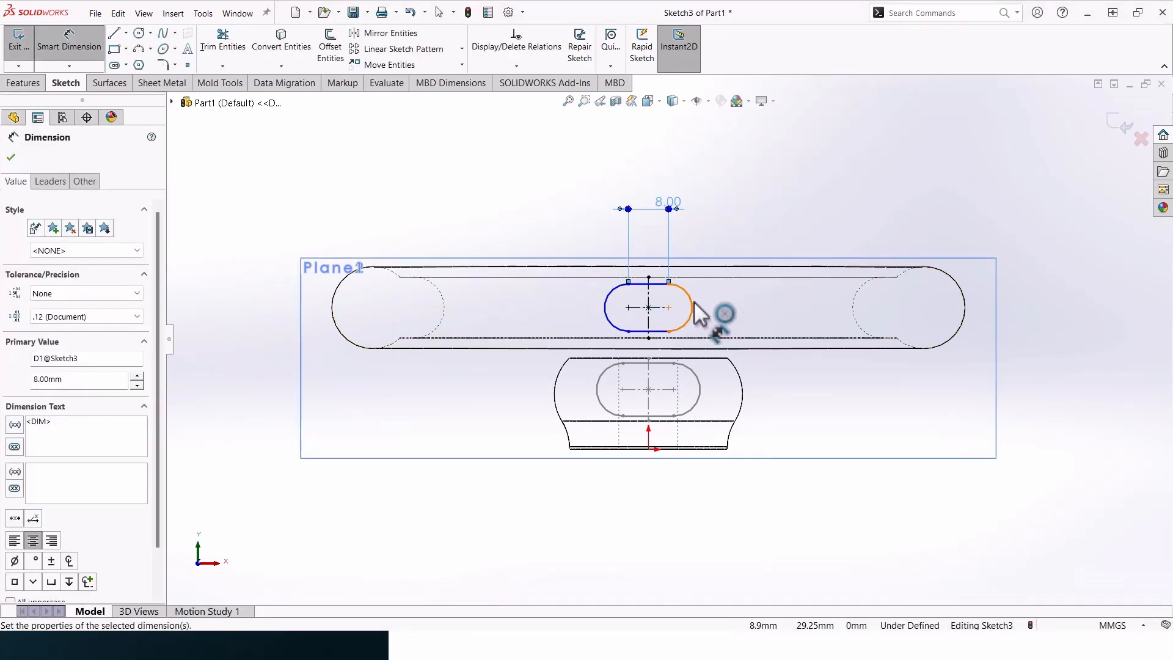
Set the rim slot's end radius to 4.5 mm and exit the sketch.
{"action": "left_click", "coordinate": [694, 311]}
{"action": "left_click", "coordinate": [783, 181]}
{"action": "type", "text": "4.5"}
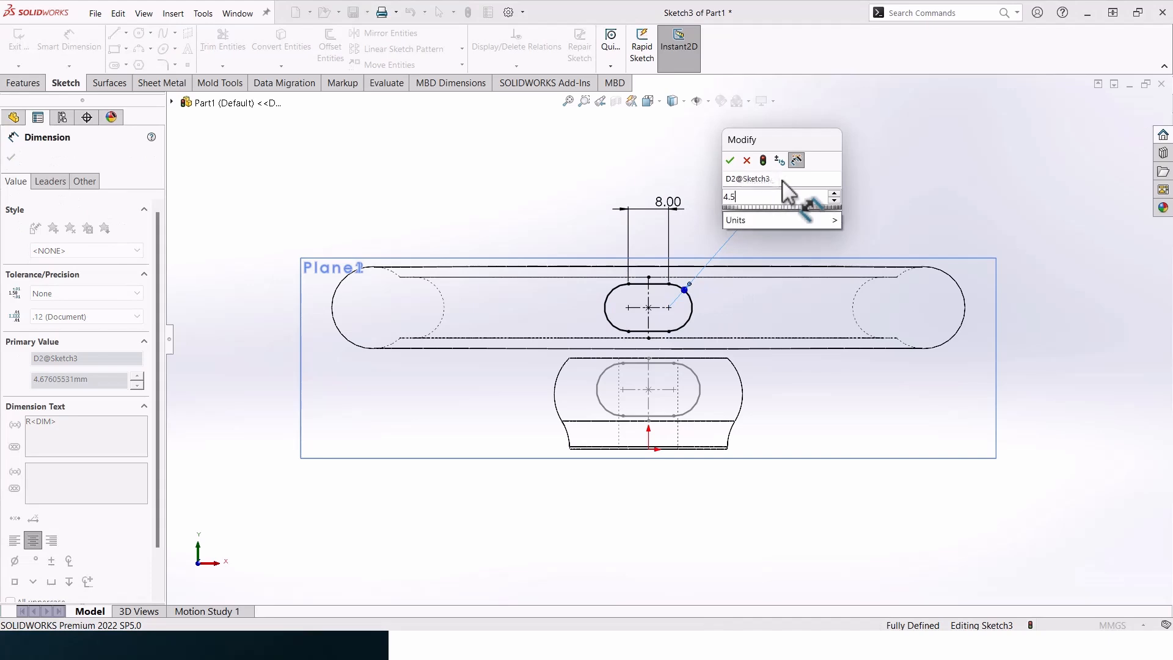
{"action": "key", "text": "Return"}
{"action": "mouse_move", "coordinate": [804, 217]}
{"action": "middle_mouse_down"}
{"action": "mouse_move", "coordinate": [813, 278]}
{"action": "mouse_move", "coordinate": [846, 333]}
{"action": "middle_mouse_up"}
{"action": "left_click", "coordinate": [1124, 125]}
Display the model shaded with edges and hide both offset planes.
{"action": "mouse_move", "coordinate": [838, 398]}
{"action": "middle_mouse_down"}
{"action": "mouse_move", "coordinate": [822, 318]}
{"action": "mouse_move", "coordinate": [752, 376]}
{"action": "middle_mouse_up"}
{"action": "left_click", "coordinate": [677, 105]}
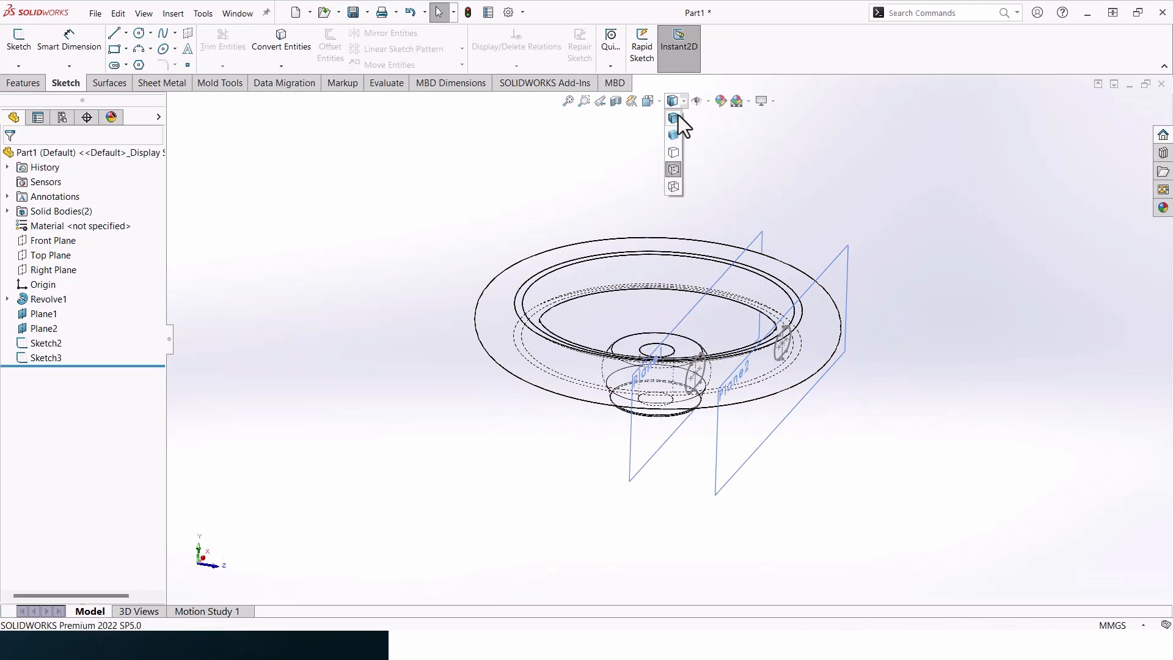
{"action": "left_click", "coordinate": [676, 116]}
{"action": "left_click", "coordinate": [847, 257]}
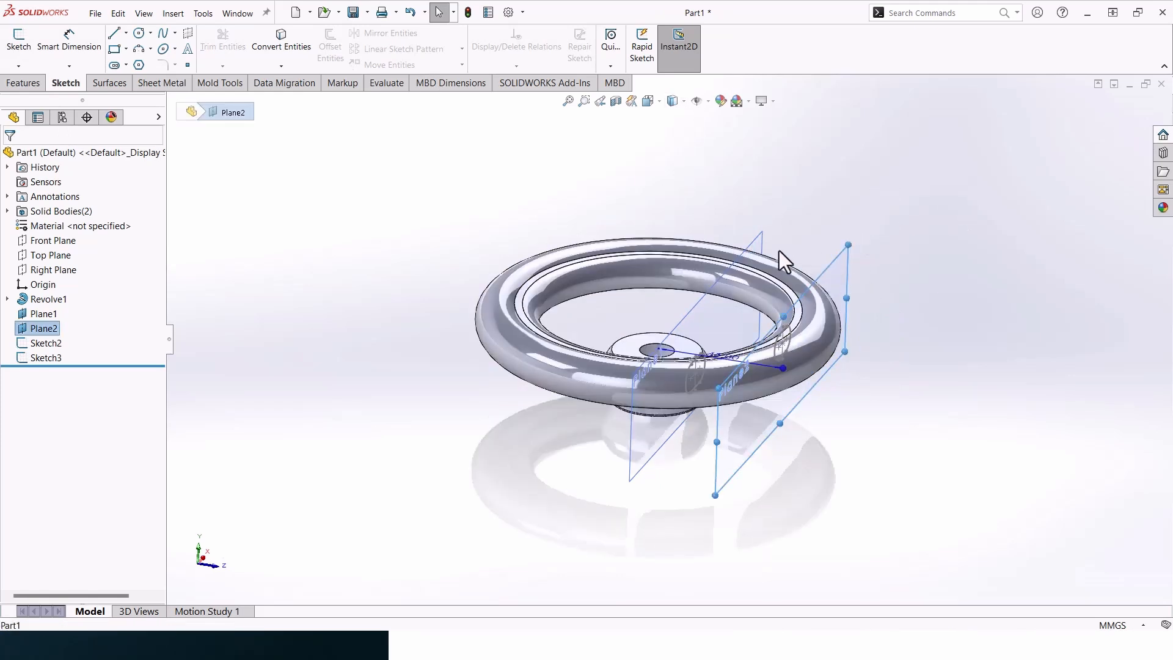
{"action": "left_click", "coordinate": [761, 243]}
{"action": "left_click", "coordinate": [860, 191]}
{"action": "left_click", "coordinate": [847, 262]}
{"action": "left_click", "coordinate": [937, 216]}
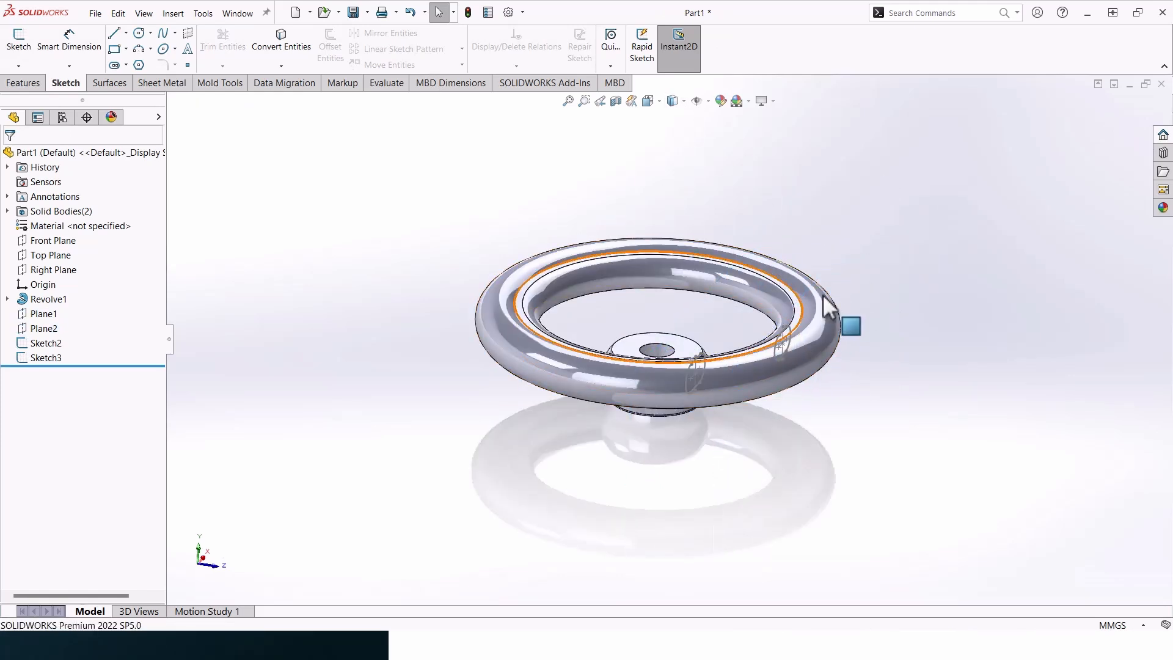
Loft a spoke from the hub slot profile to the rim slot profile, merged with the body.
{"action": "middle_click_drag", "start_coordinate": [637, 279], "coordinate": [639, 293]}
{"action": "scroll", "coordinate": [629, 275], "scroll_direction": "down", "scroll_amount": 2}
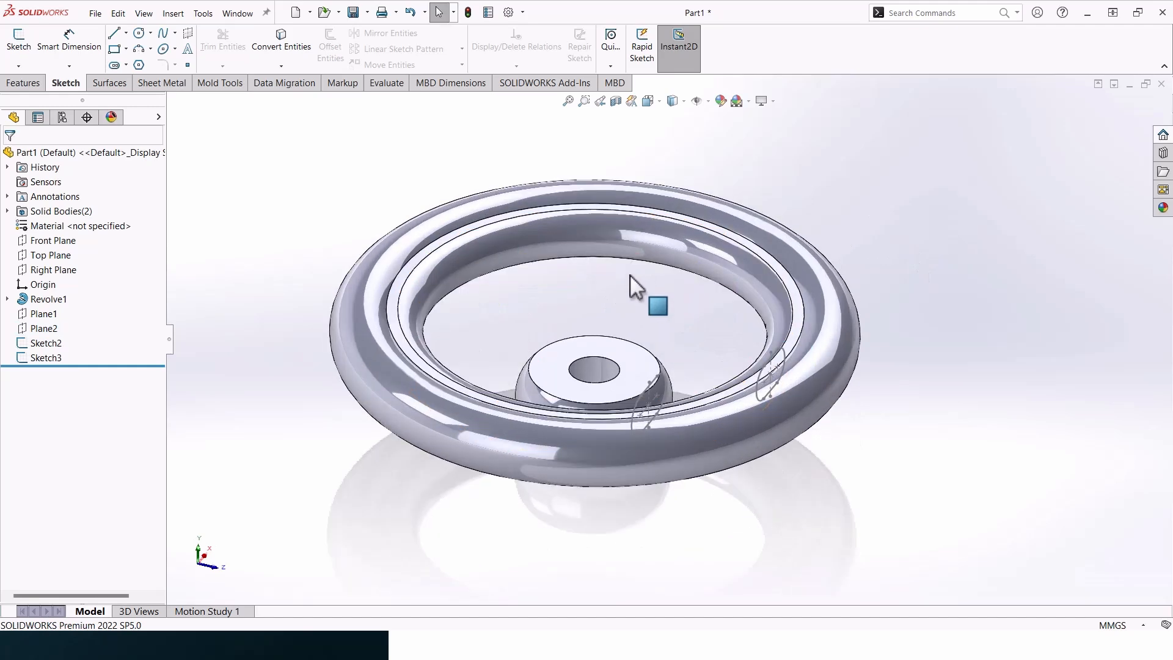
{"action": "left_click", "coordinate": [24, 84]}
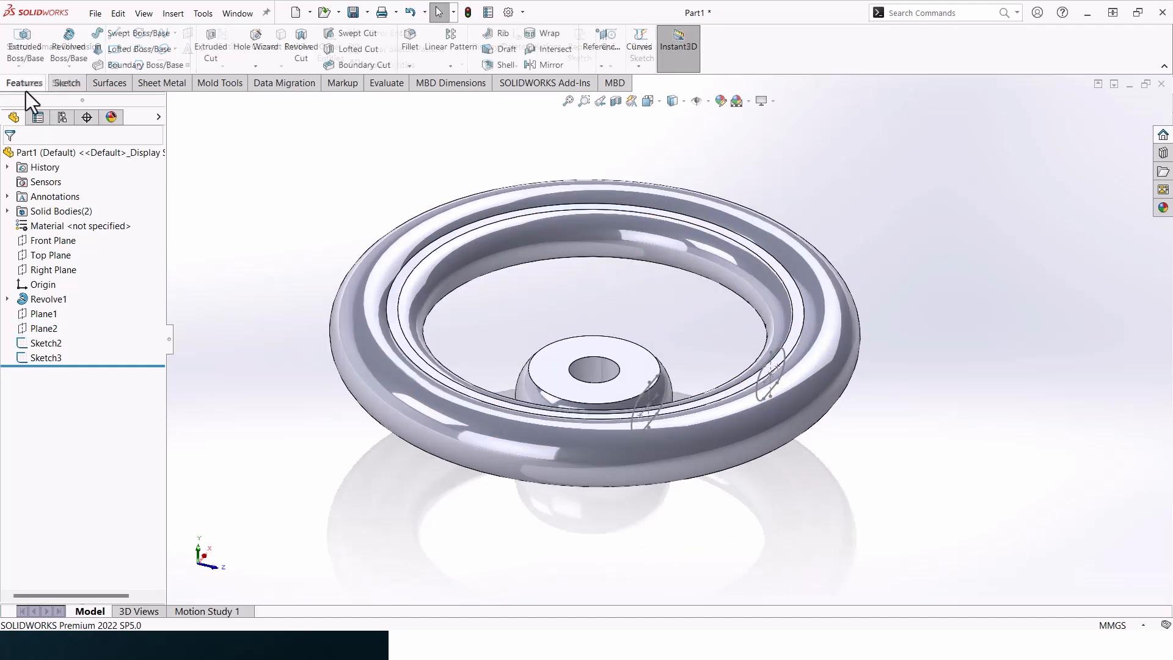
{"action": "left_click", "coordinate": [124, 54]}
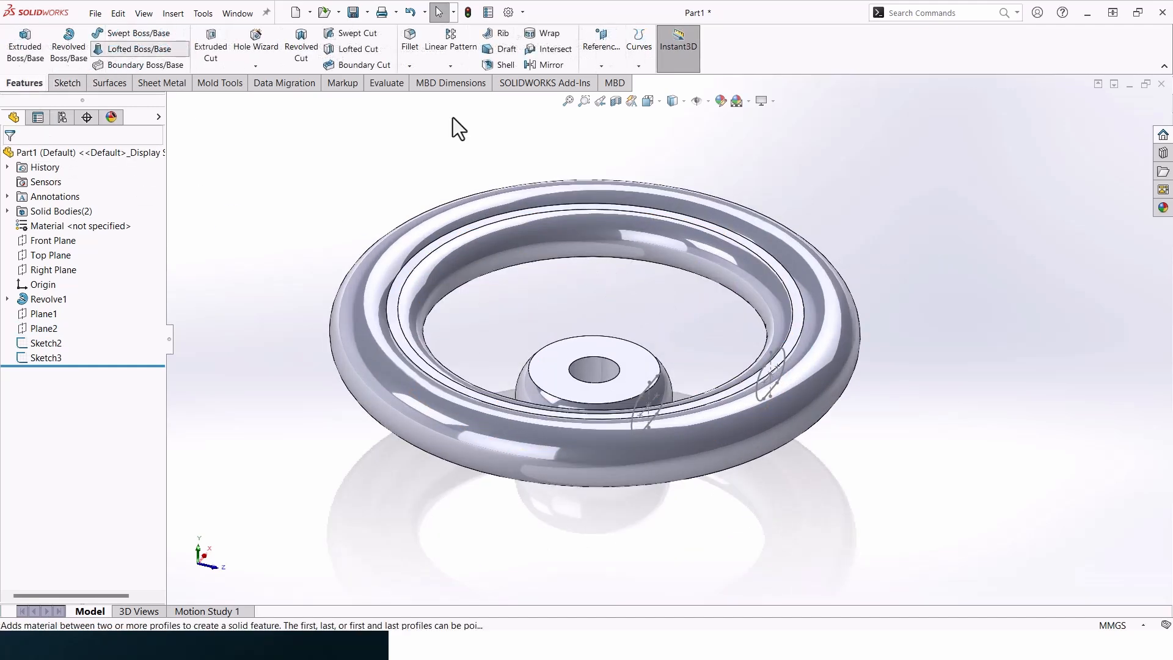
{"action": "left_click", "coordinate": [649, 400]}
{"action": "mouse_move", "coordinate": [649, 400]}
{"action": "middle_mouse_down"}
{"action": "mouse_move", "coordinate": [775, 393]}
{"action": "mouse_move", "coordinate": [736, 406]}
{"action": "mouse_move", "coordinate": [785, 387]}
{"action": "mouse_move", "coordinate": [790, 211]}
{"action": "mouse_move", "coordinate": [840, 385]}
{"action": "mouse_move", "coordinate": [833, 443]}
{"action": "mouse_move", "coordinate": [815, 422]}
{"action": "mouse_move", "coordinate": [770, 127]}
{"action": "mouse_move", "coordinate": [759, 215]}
{"action": "mouse_move", "coordinate": [581, 294]}
{"action": "mouse_move", "coordinate": [415, 330]}
{"action": "middle_mouse_up"}
{"action": "left_click", "coordinate": [790, 368]}
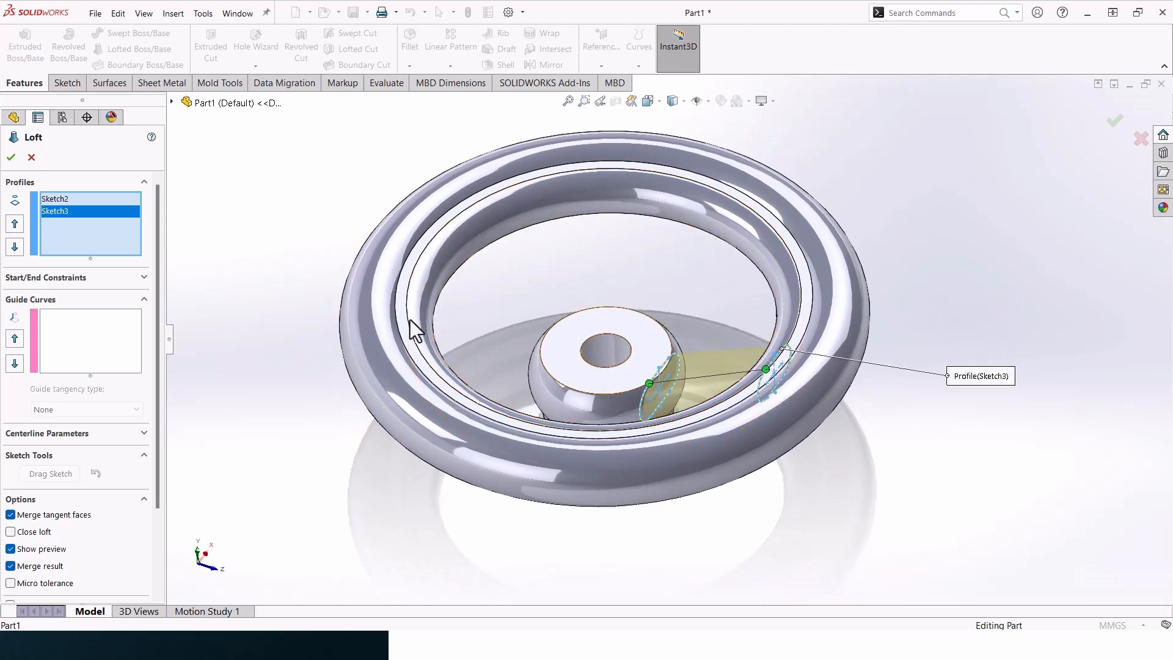
{"action": "left_click", "coordinate": [11, 157]}
{"action": "middle_click_drag", "start_coordinate": [586, 275], "coordinate": [669, 373]}
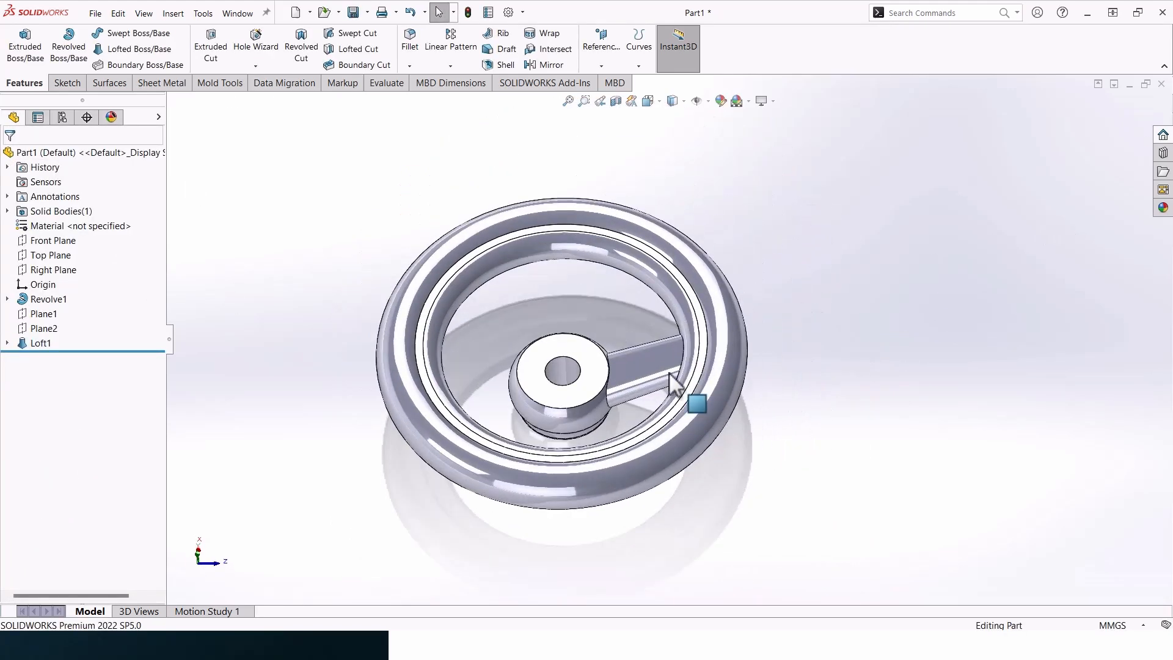
Circular-pattern the lofted spoke about the hub bore's face with 3 equally spaced instances over 360 degrees.
{"action": "left_click", "coordinate": [449, 66]}
{"action": "left_click", "coordinate": [463, 98]}
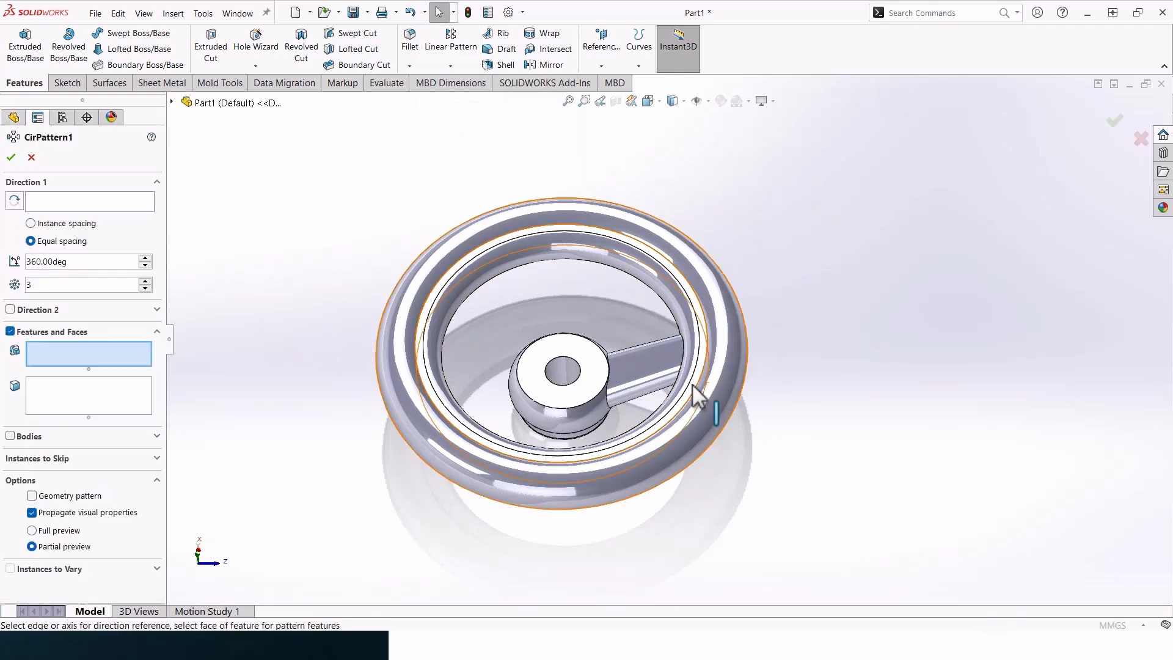
{"action": "left_click", "coordinate": [659, 385]}
{"action": "left_click", "coordinate": [34, 196]}
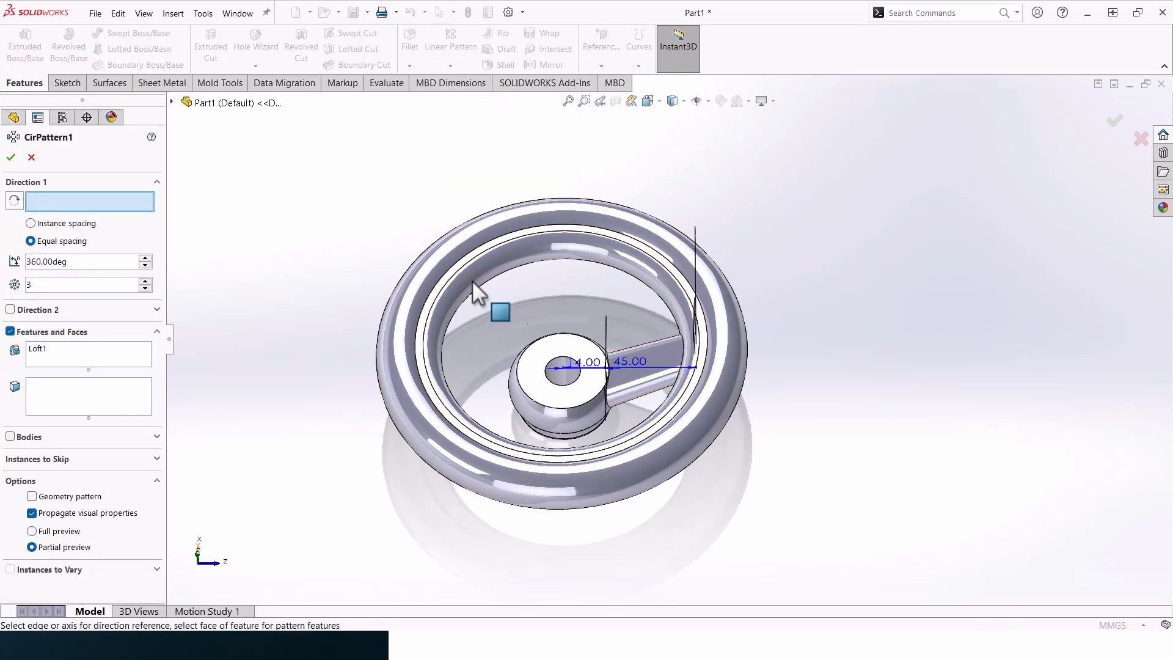
{"action": "left_click", "coordinate": [561, 376]}
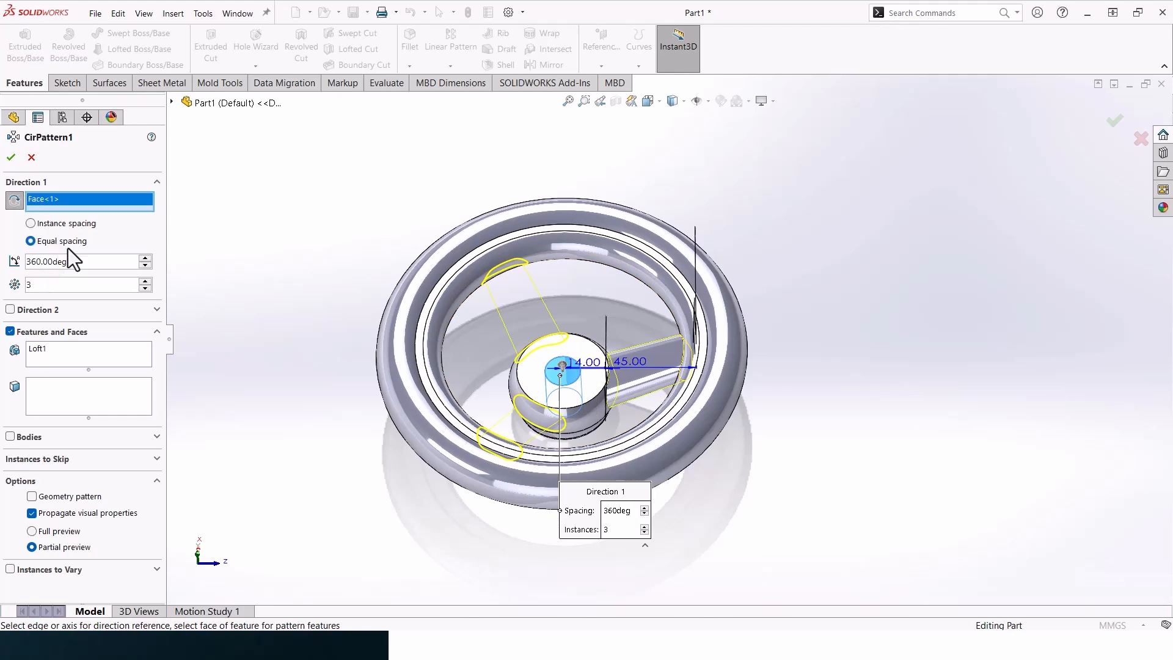
{"action": "left_click", "coordinate": [11, 158]}
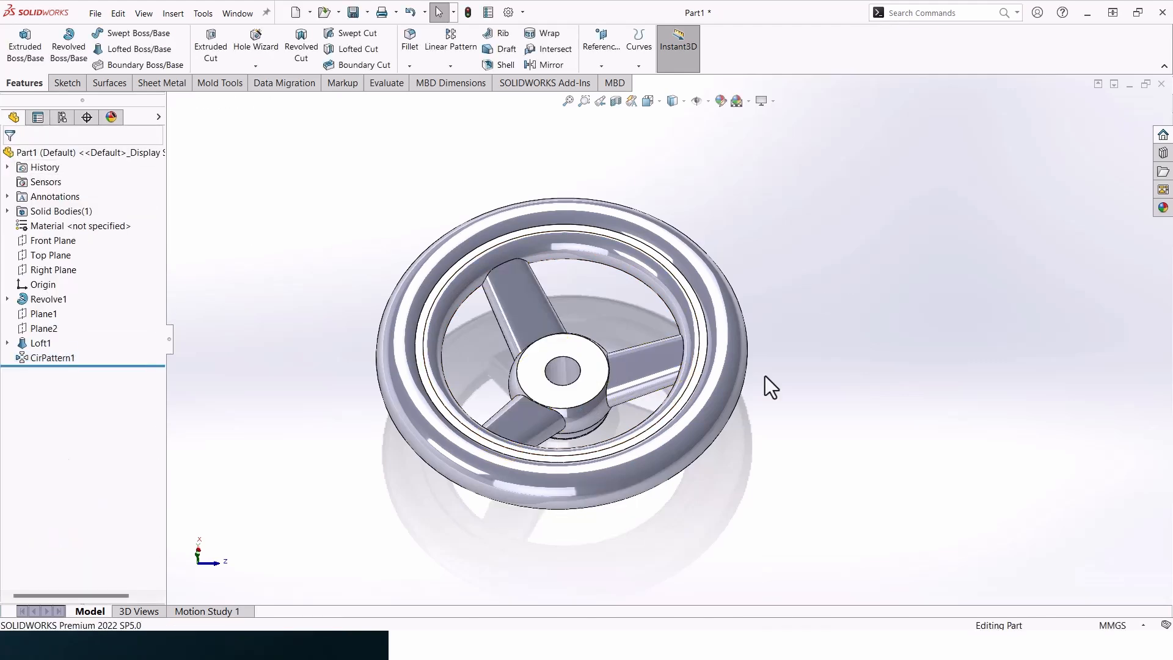
On the hub's underside face, sketch a center rectangle on the bore edge directly above the origin, about 3.6 by 4.6 mm.
{"action": "middle_click_drag", "start_coordinate": [771, 387], "coordinate": [1009, 299]}
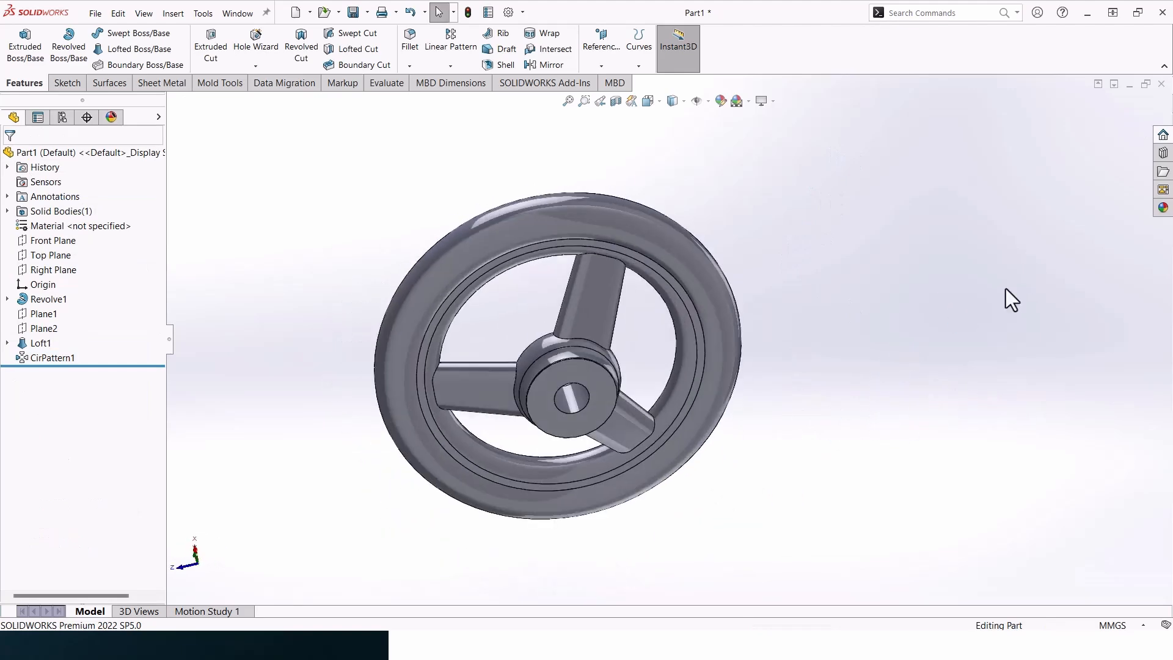
{"action": "left_click", "coordinate": [601, 401]}
{"action": "left_click", "coordinate": [709, 369]}
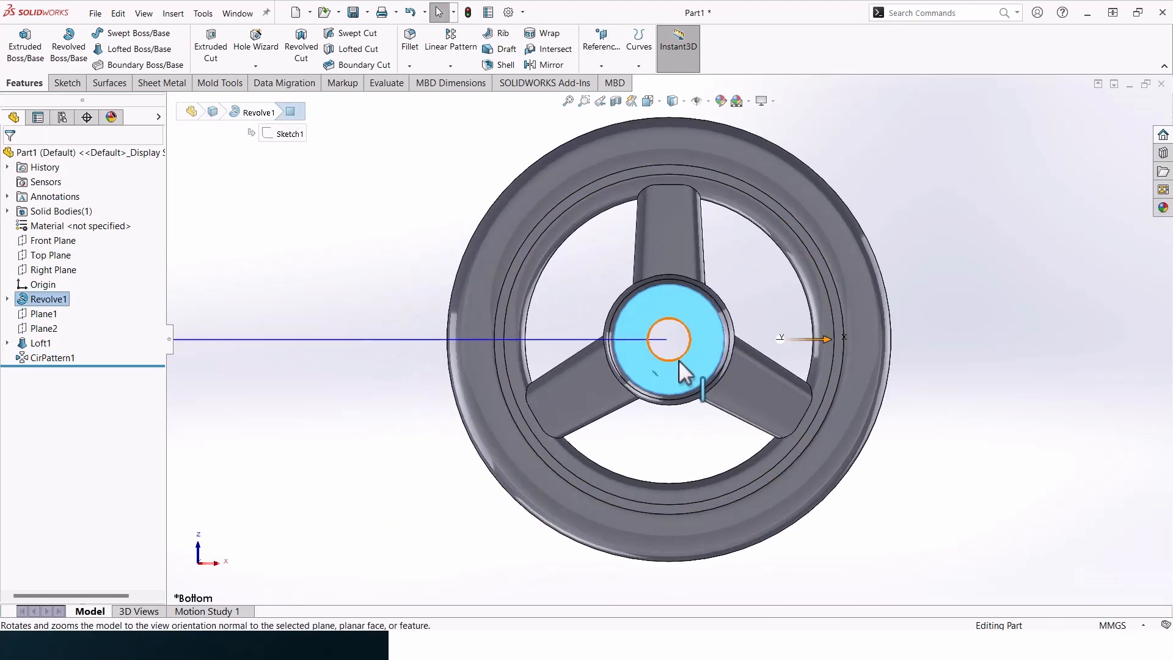
{"action": "left_click", "coordinate": [72, 81]}
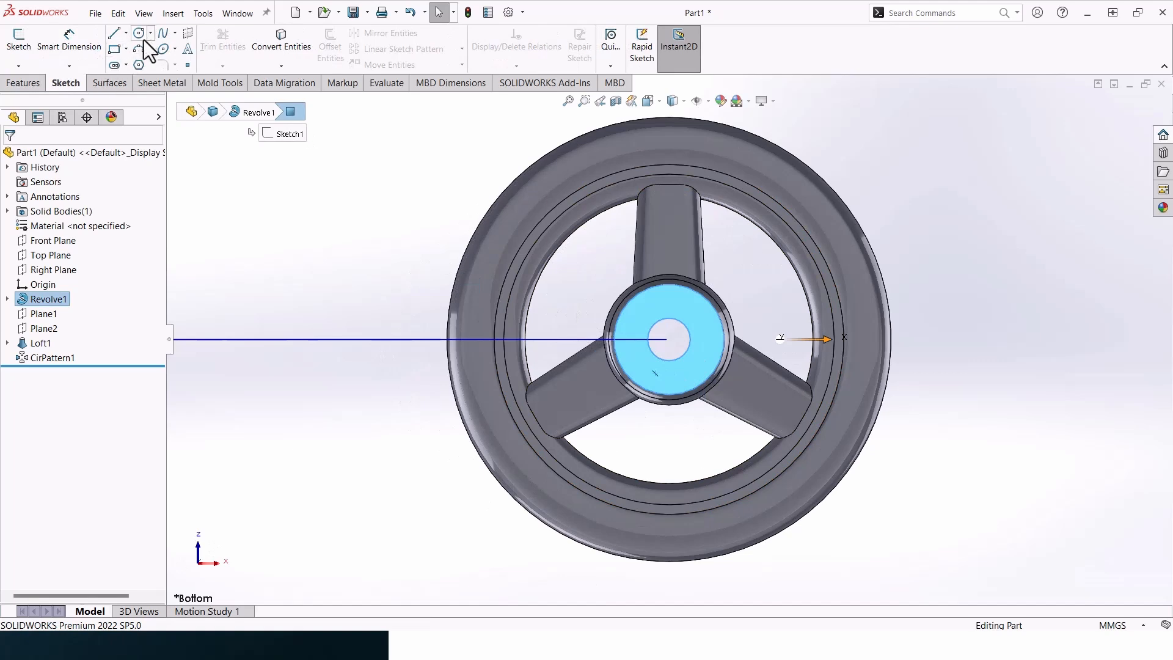
{"action": "left_click", "coordinate": [125, 48]}
{"action": "left_click", "coordinate": [121, 81]}
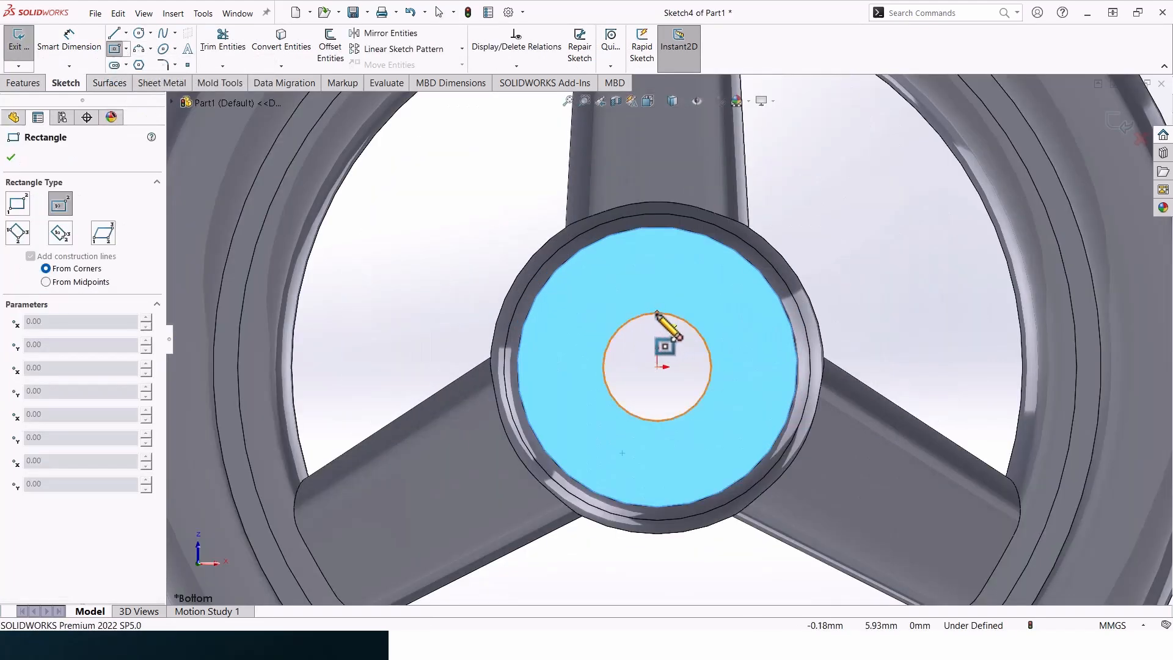
{"action": "left_click", "coordinate": [657, 313]}
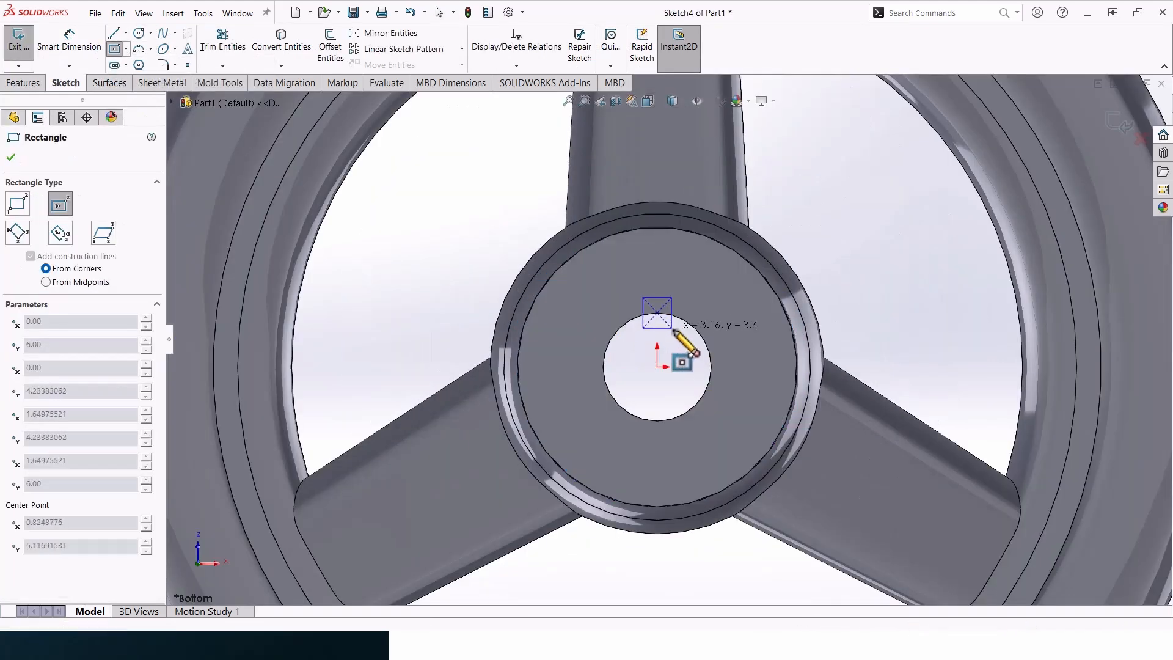
{"action": "left_click", "coordinate": [674, 334]}
{"action": "key", "text": "Escape"}
Set the keyway rectangle's width to 4 mm.
{"action": "left_click", "coordinate": [91, 58]}
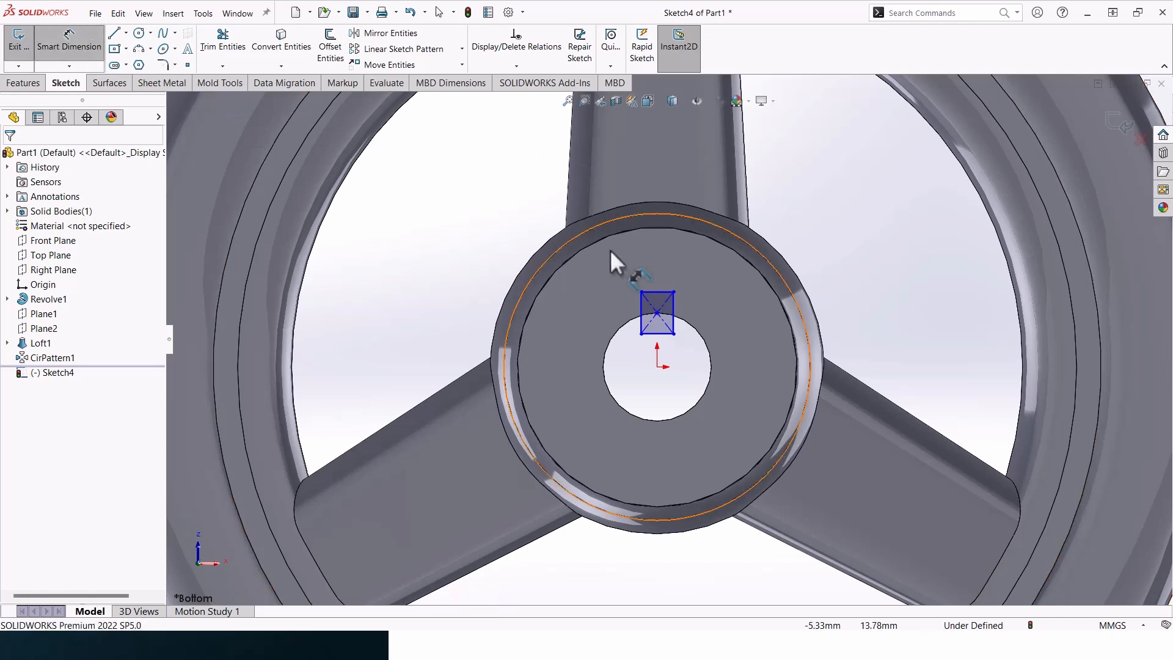
{"action": "left_click", "coordinate": [662, 291]}
{"action": "left_click", "coordinate": [663, 266]}
{"action": "type", "text": "4"}
{"action": "key", "text": "Return"}
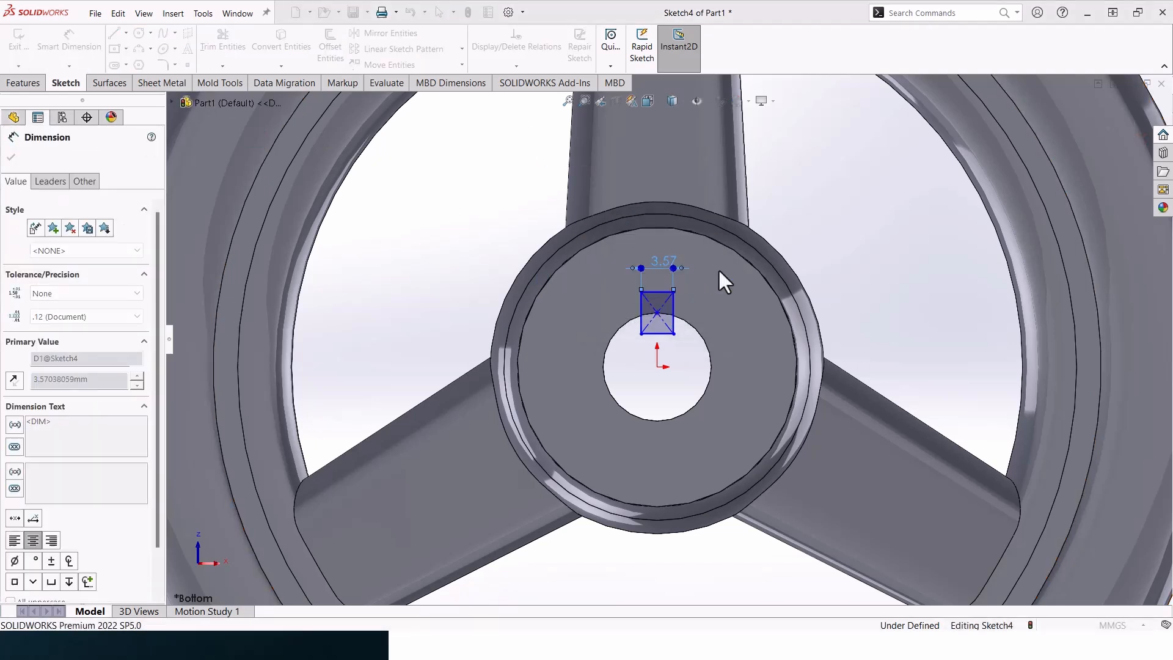
{"action": "key", "text": "Escape"}
Make the keyway rectangle square by constraining its vertical and horizontal sides to equal length.
{"action": "left_click", "coordinate": [675, 315]}
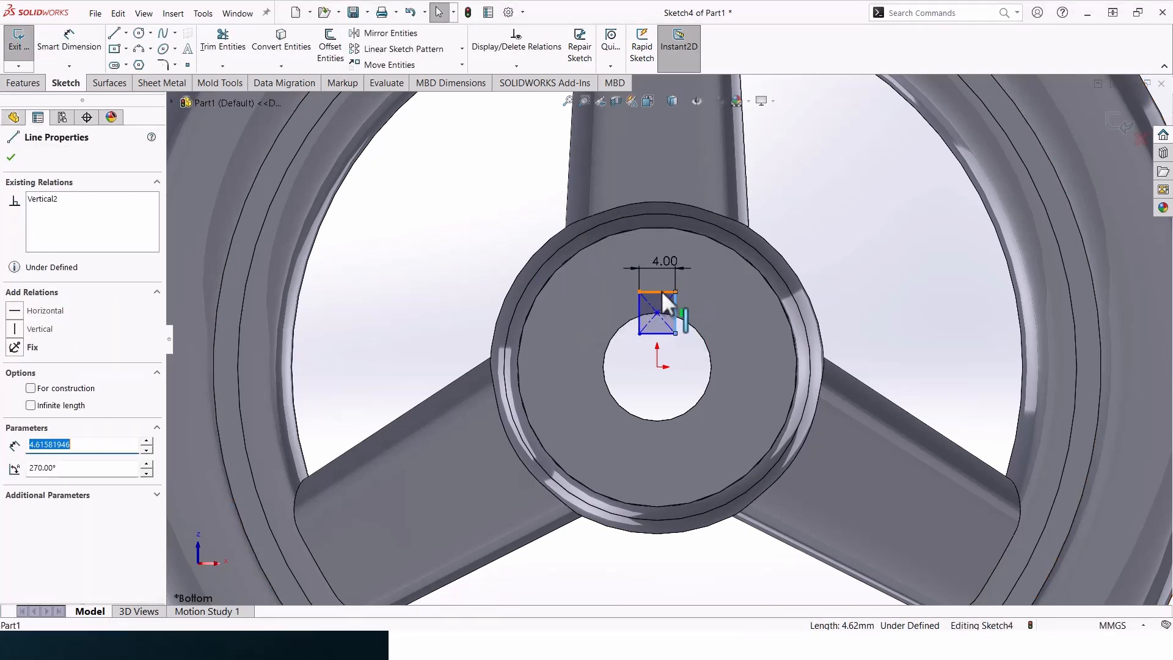
{"action": "left_click", "coordinate": [663, 291], "text": "ctrl"}
{"action": "left_click", "coordinate": [15, 464]}
{"action": "left_click", "coordinate": [670, 340]}
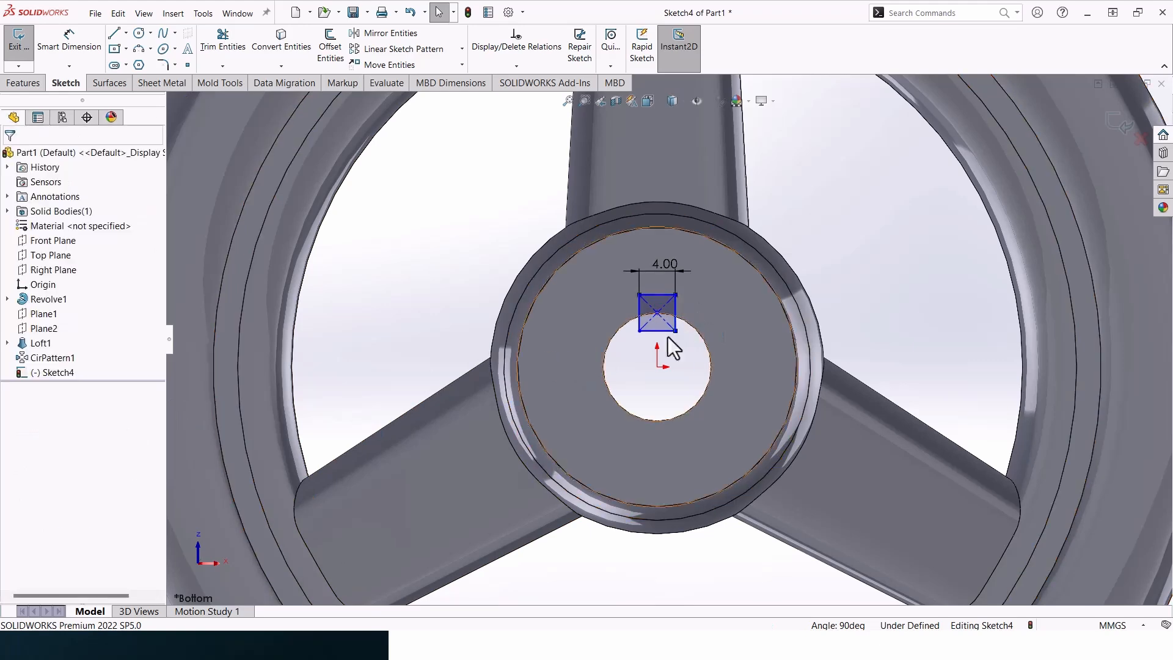
Align the keyway square's centre point vertically with the origin.
{"action": "left_click", "coordinate": [657, 312]}
{"action": "left_click", "coordinate": [658, 367], "text": "ctrl"}
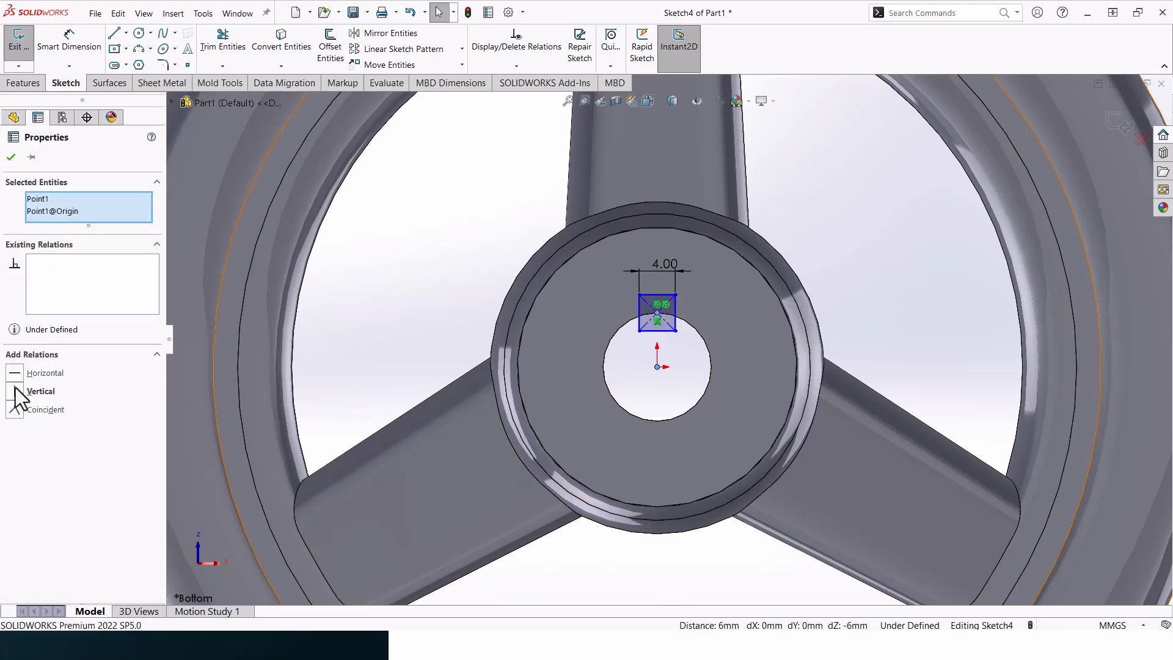
{"action": "left_click", "coordinate": [37, 392]}
{"action": "key", "text": "Escape"}
Cut the keyway square through all of the hub with an extruded cut.
{"action": "middle_click_drag", "start_coordinate": [666, 302], "coordinate": [698, 353]}
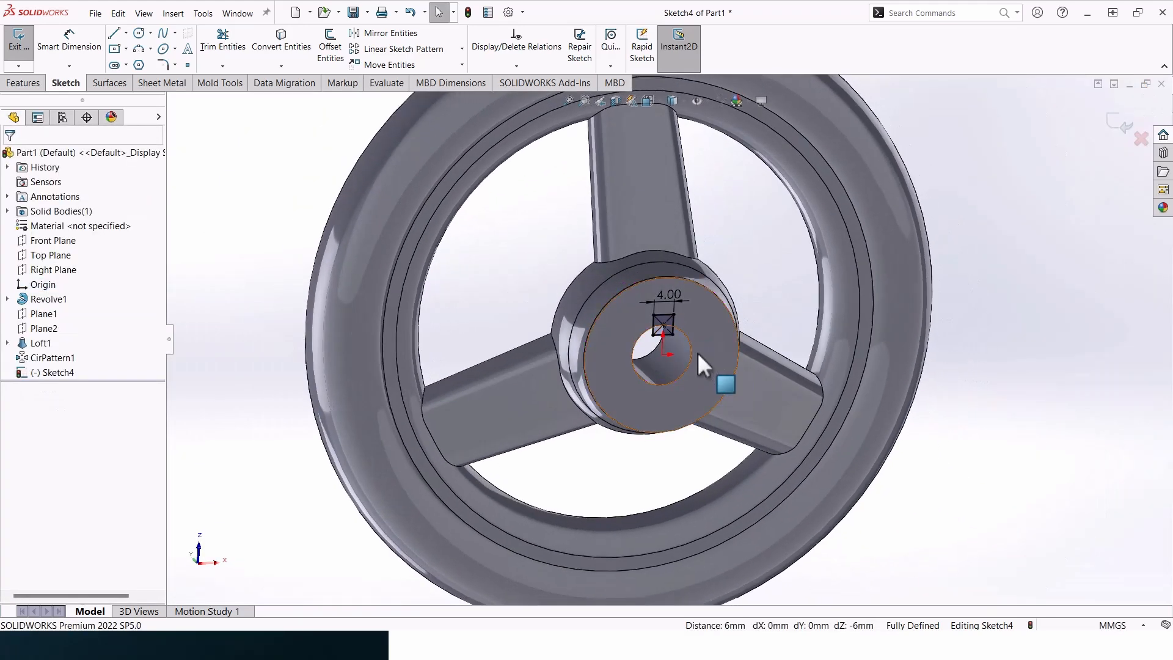
{"action": "left_click", "coordinate": [22, 84]}
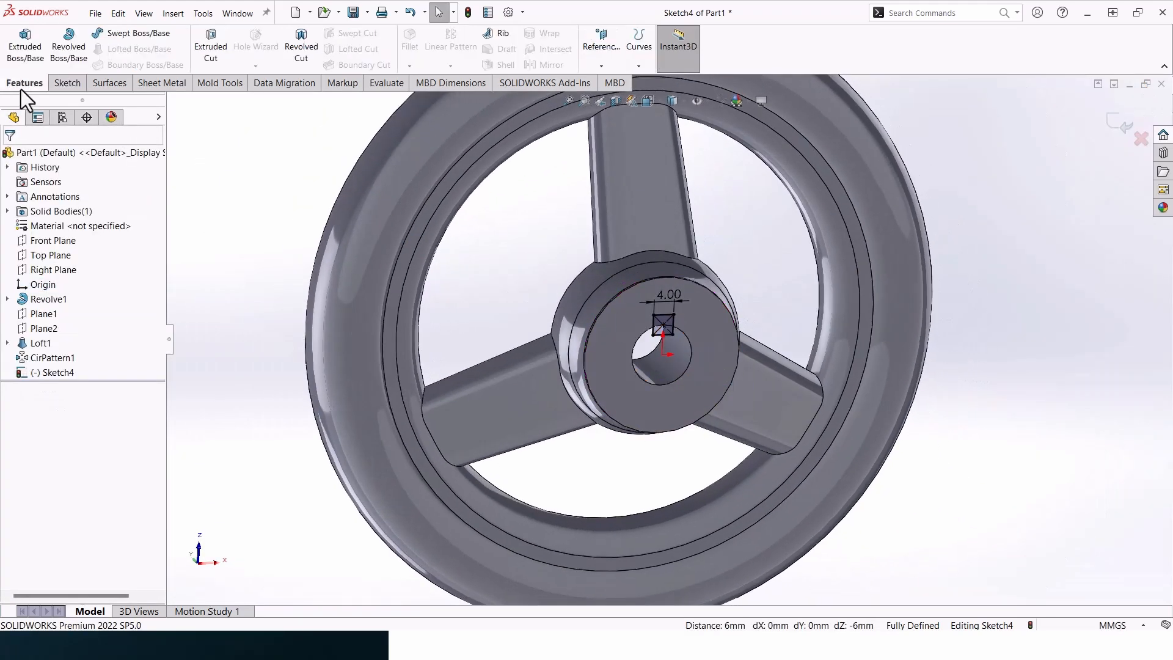
{"action": "left_click", "coordinate": [211, 49]}
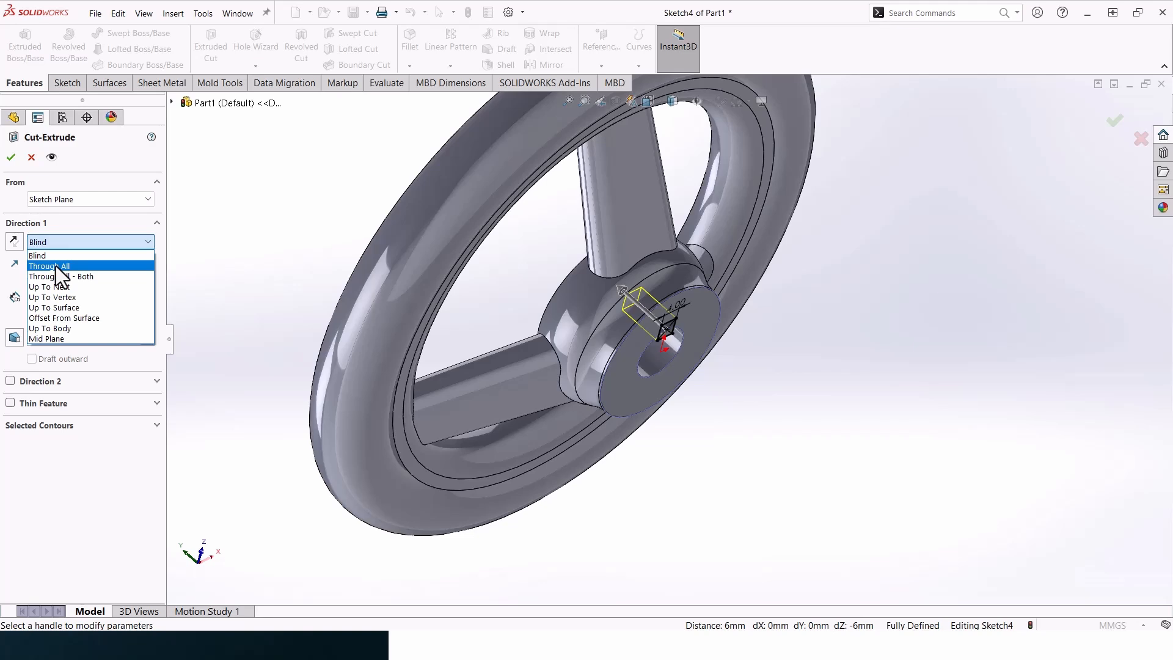
{"action": "left_click", "coordinate": [56, 266]}
{"action": "left_click", "coordinate": [11, 157]}
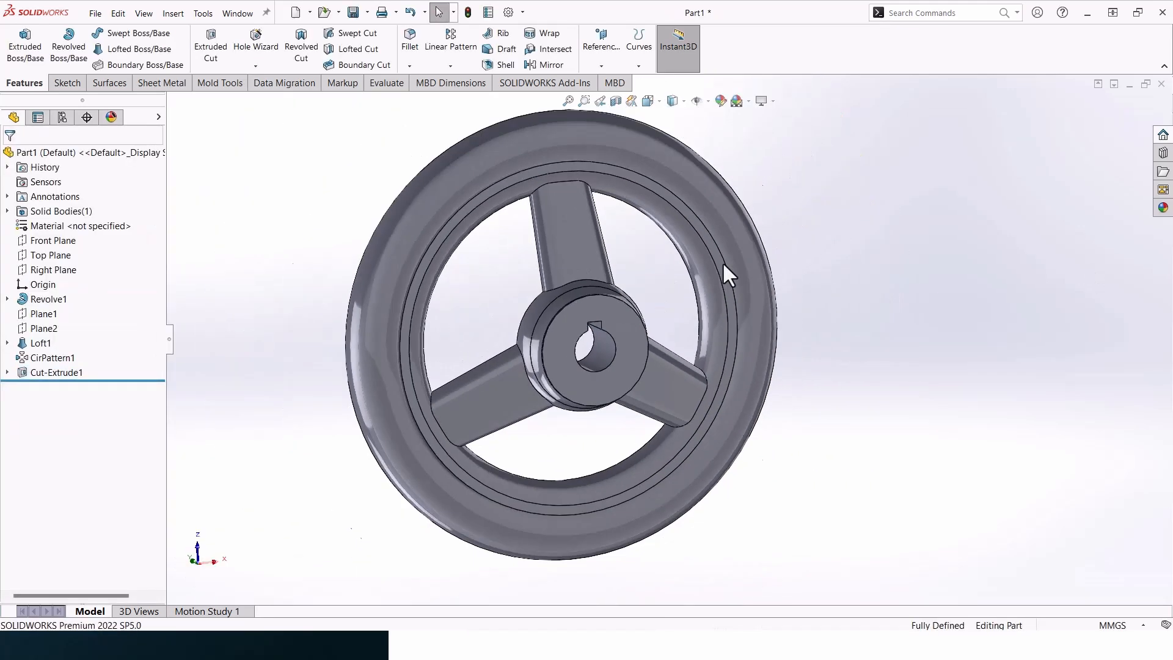
{"action": "middle_click_drag", "start_coordinate": [722, 262], "coordinate": [926, 443]}
{"action": "scroll", "coordinate": [543, 377], "scroll_direction": "up", "scroll_amount": 3}
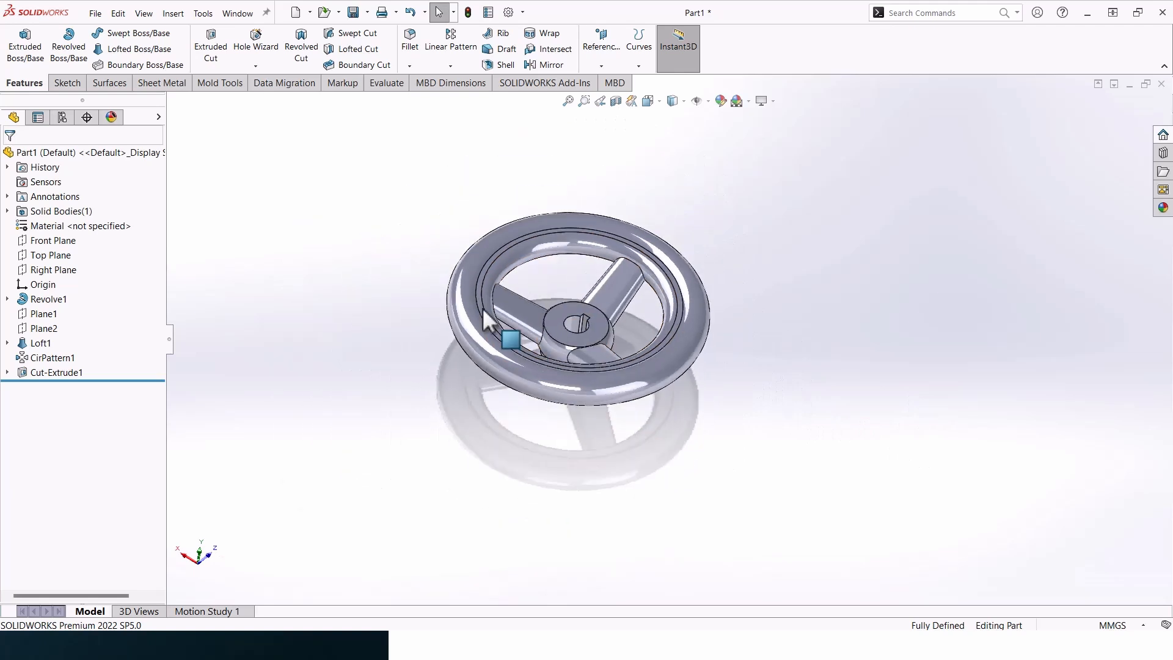
Change the display scene to a plain white background without floor reflections.
{"action": "left_click", "coordinate": [1164, 208]}
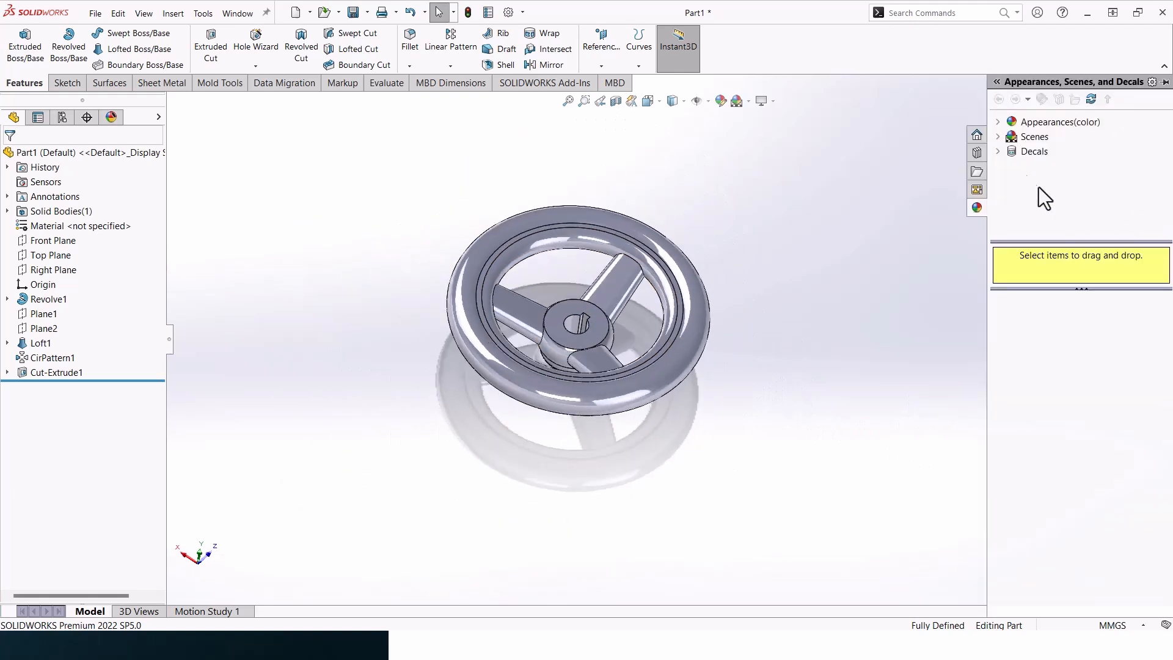
{"action": "left_click", "coordinate": [1005, 126]}
{"action": "left_click", "coordinate": [742, 104]}
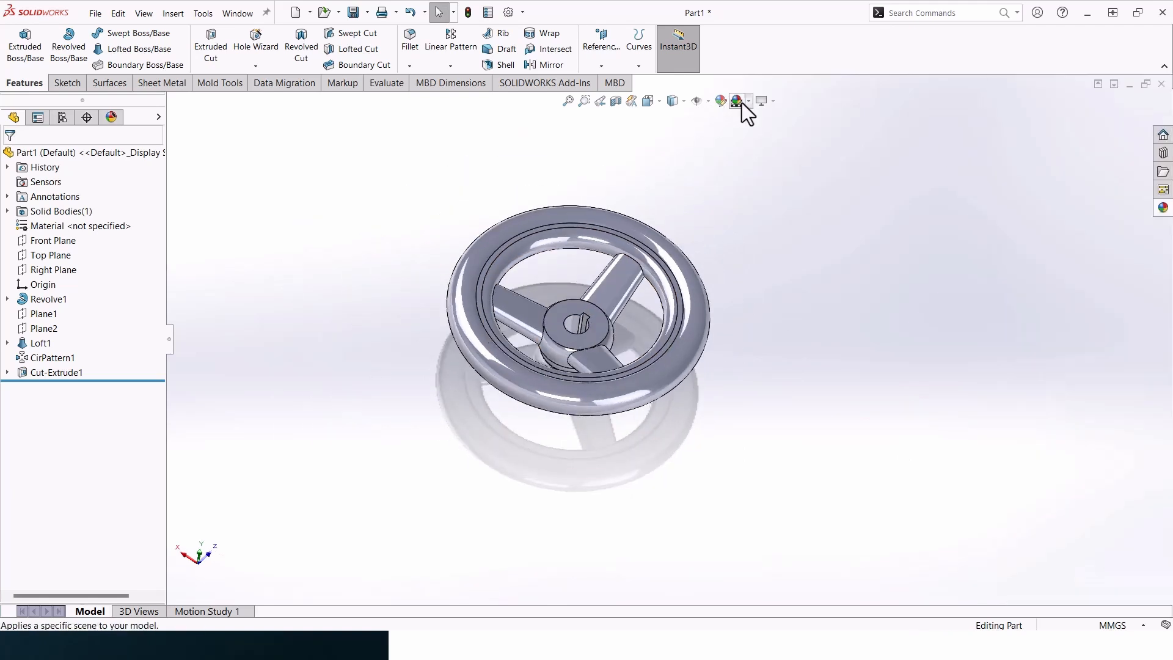
{"action": "left_click", "coordinate": [748, 103]}
{"action": "left_click", "coordinate": [750, 131]}
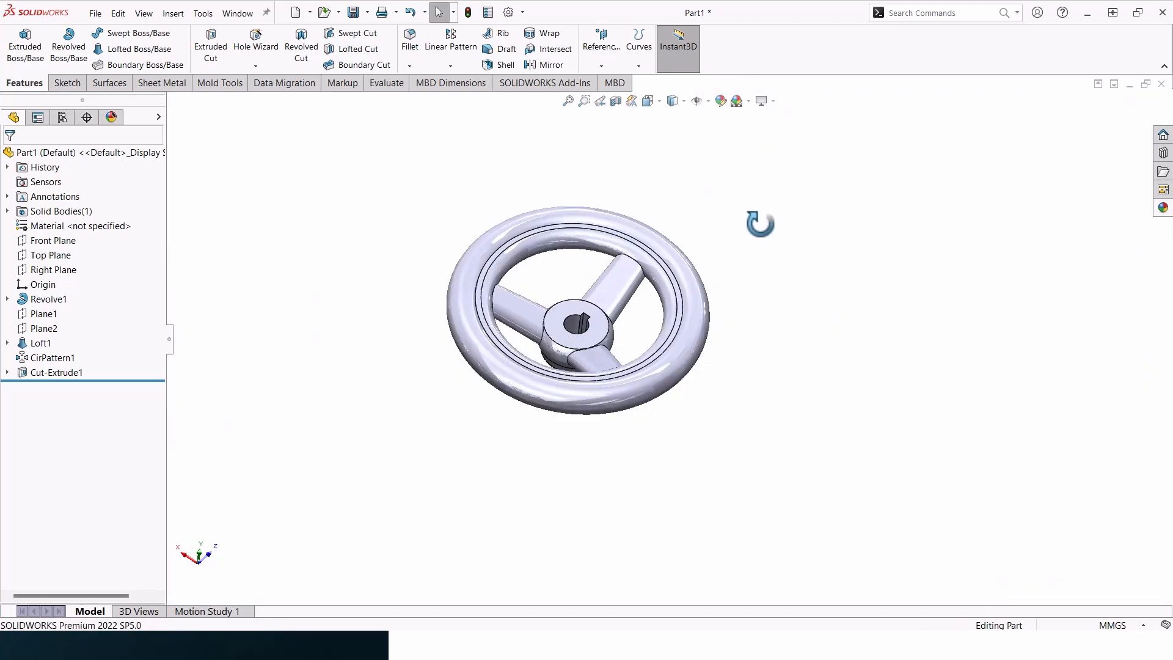
Try to apply the cast carbon steel appearance from the Metal > Steel library to the handwheel.
{"action": "left_click", "coordinate": [1012, 154]}
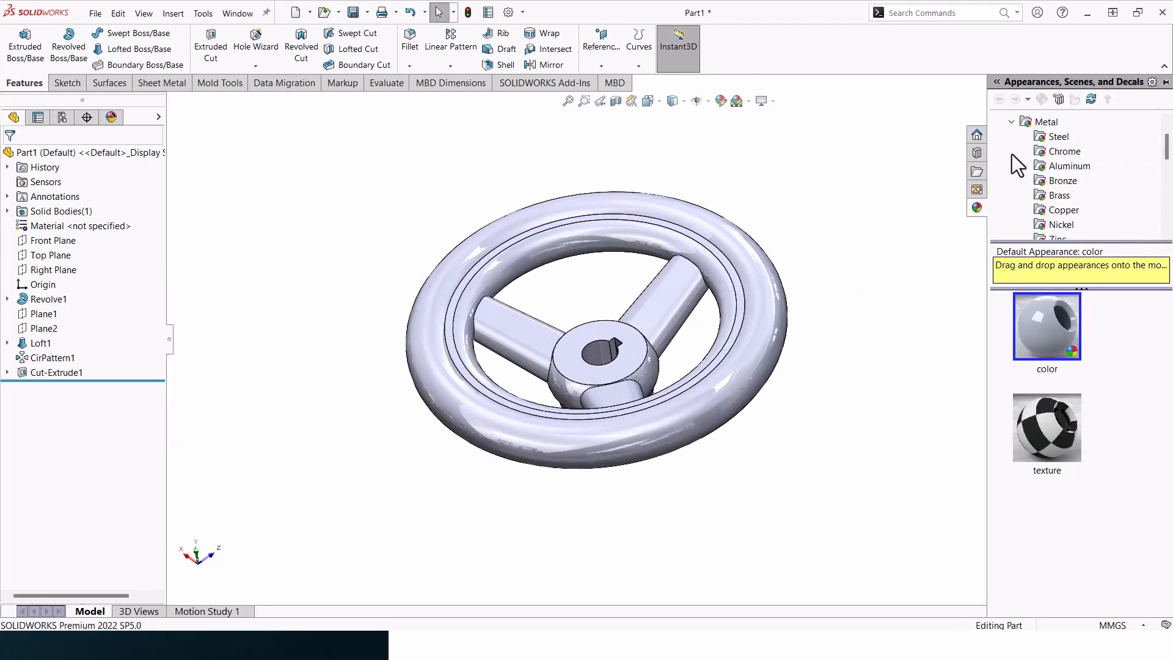
{"action": "left_click", "coordinate": [1055, 138]}
{"action": "scroll", "coordinate": [1099, 424], "scroll_direction": "down", "scroll_amount": 3}
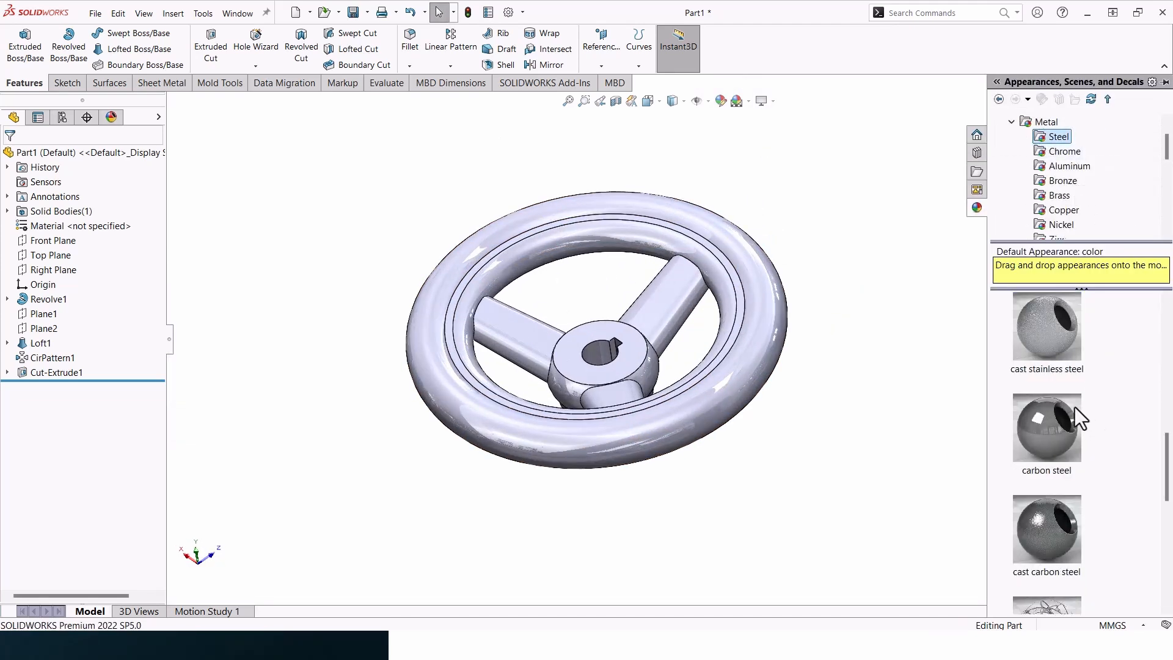
{"action": "scroll", "coordinate": [1070, 431], "scroll_direction": "down", "scroll_amount": 5}
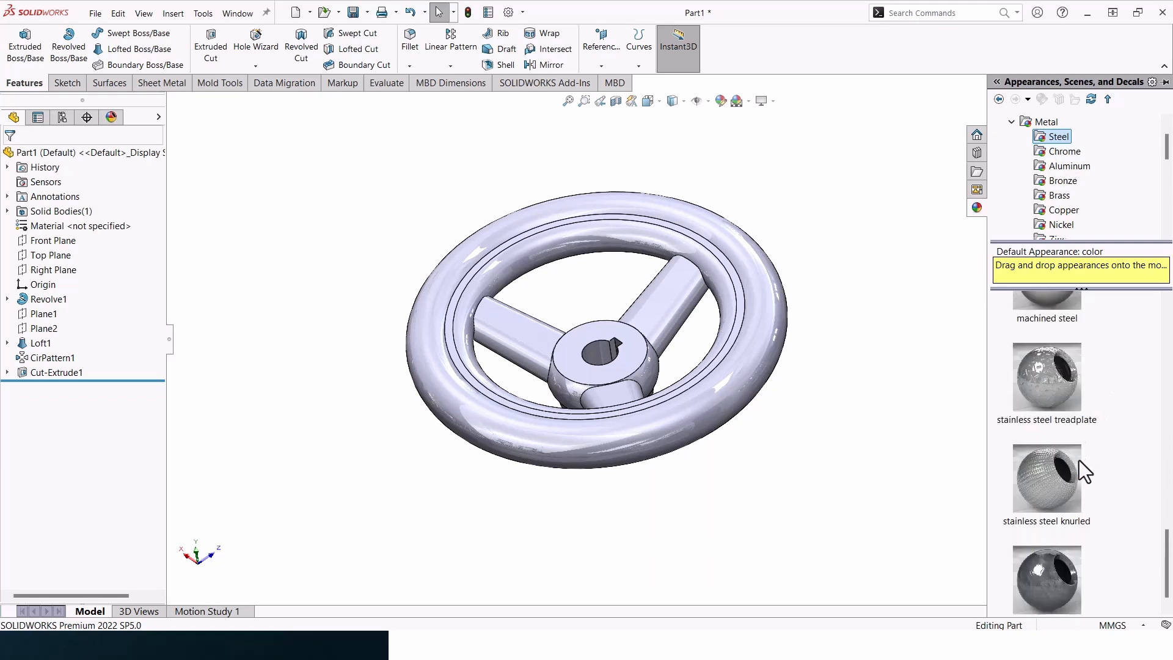
{"action": "mouse_move", "coordinate": [1080, 462]}
{"action": "scroll", "coordinate": [1068, 494], "scroll_direction": "up", "scroll_amount": 3}
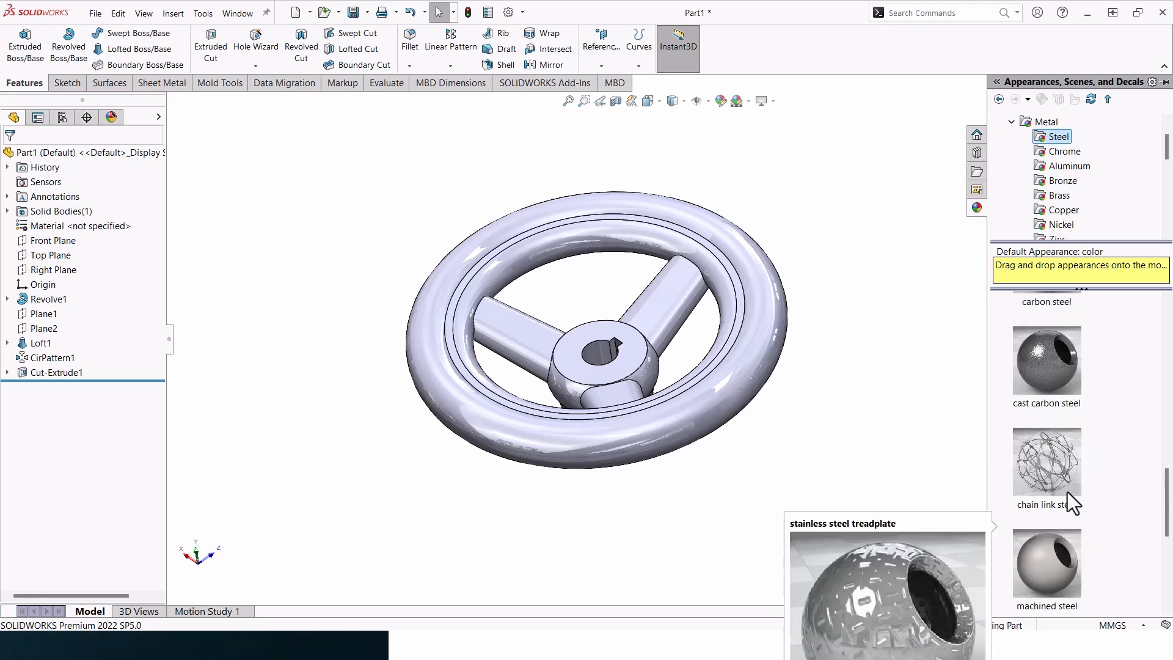
{"action": "left_click_drag", "start_coordinate": [1060, 371], "coordinate": [772, 325]}
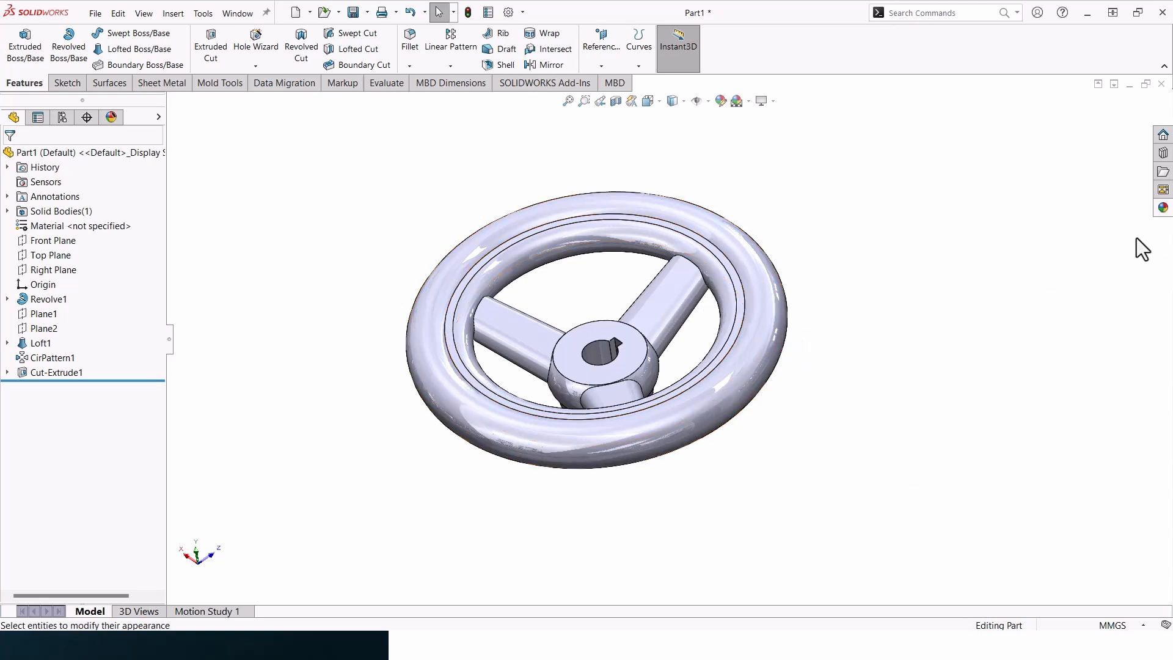
Apply the cast stainless steel appearance to the entire handwheel body.
{"action": "left_click", "coordinate": [1163, 208]}
{"action": "scroll", "coordinate": [1066, 428], "scroll_direction": "up", "scroll_amount": 2}
{"action": "scroll", "coordinate": [1074, 445], "scroll_direction": "down", "scroll_amount": 1}
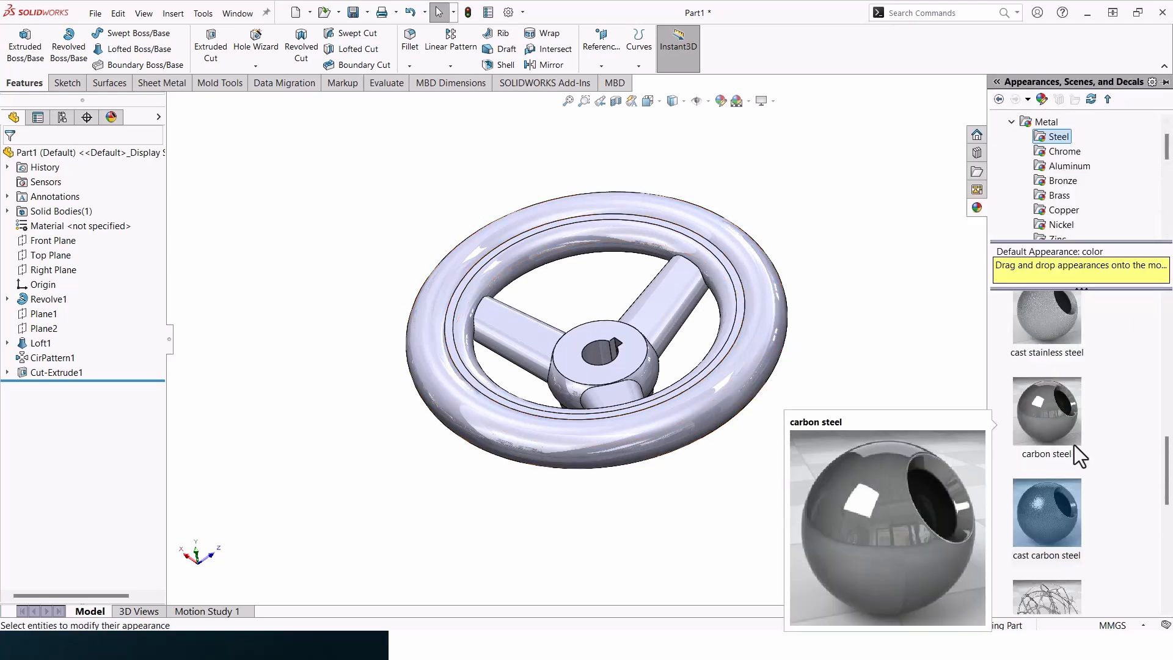
{"action": "left_click_drag", "start_coordinate": [1054, 338], "coordinate": [765, 336]}
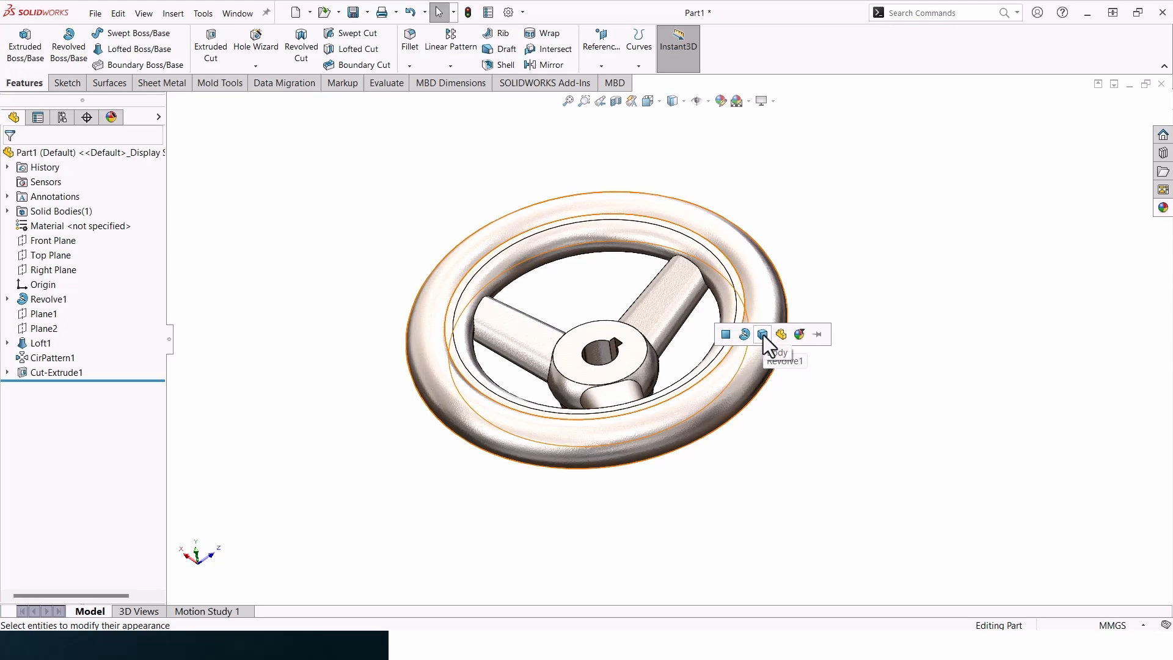
{"action": "left_click", "coordinate": [764, 335]}
Apply a shiny, reflective steel appearance to only the outer face of the handwheel's rim.
{"action": "middle_click_drag", "start_coordinate": [779, 273], "coordinate": [771, 307]}
{"action": "left_click", "coordinate": [771, 307]}
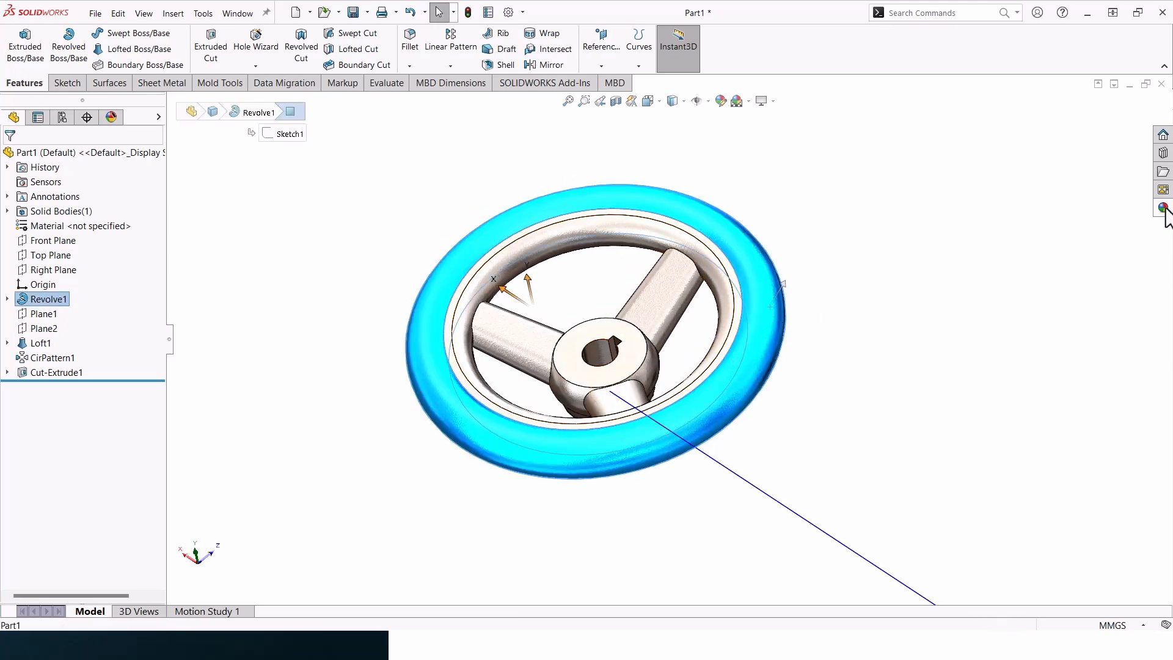
{"action": "left_click", "coordinate": [46, 371]}
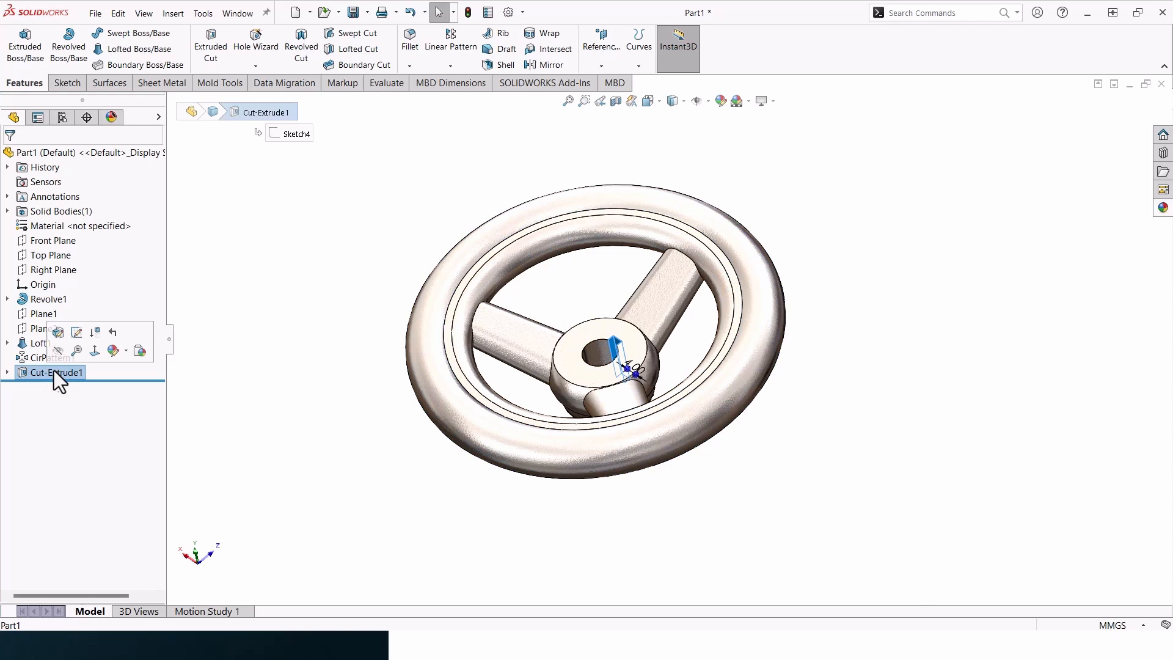
{"action": "left_click", "coordinate": [748, 313]}
{"action": "left_click", "coordinate": [1162, 208]}
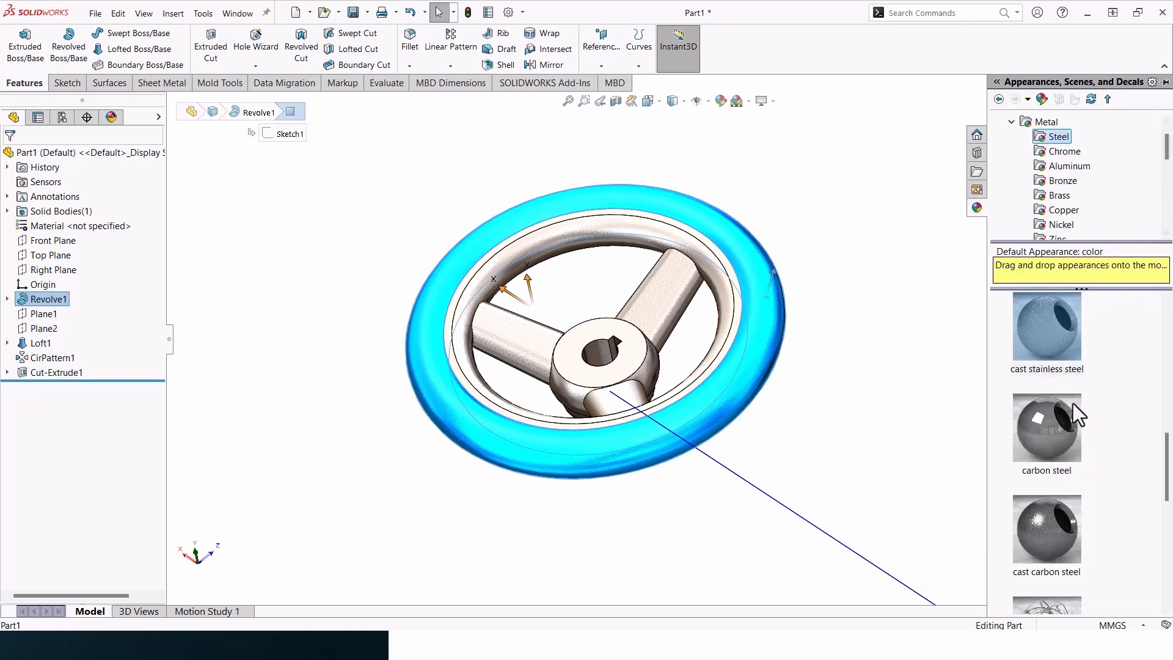
{"action": "left_click_drag", "start_coordinate": [1169, 461], "coordinate": [1169, 299]}
{"action": "left_click_drag", "start_coordinate": [1067, 333], "coordinate": [772, 324]}
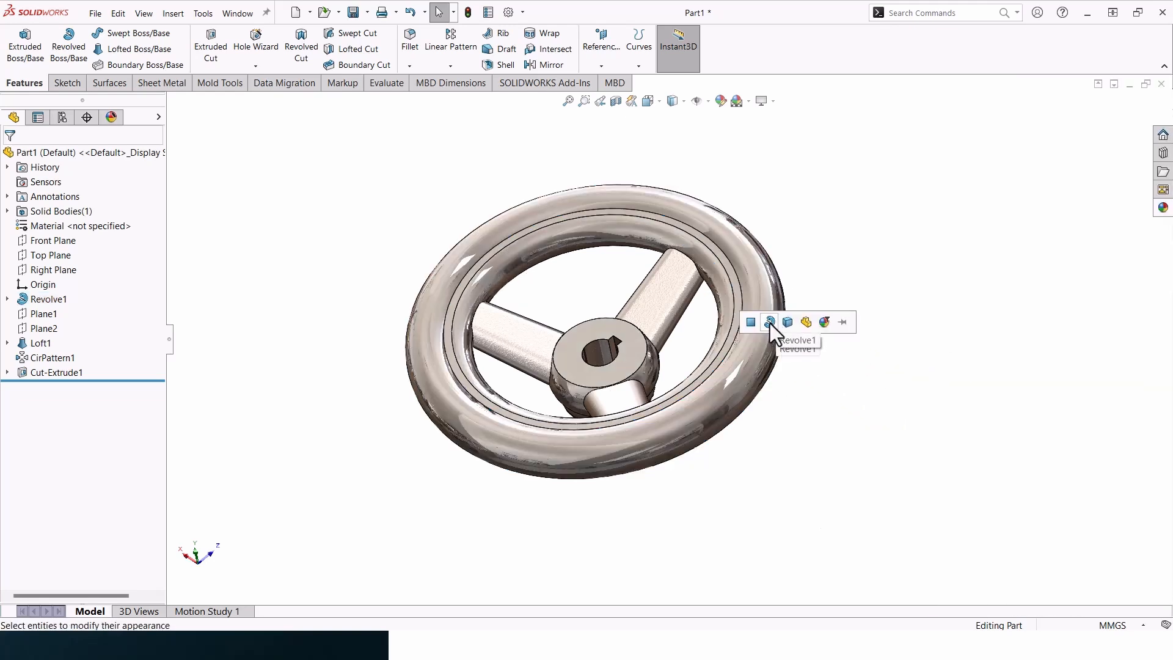
{"action": "left_click", "coordinate": [751, 323]}
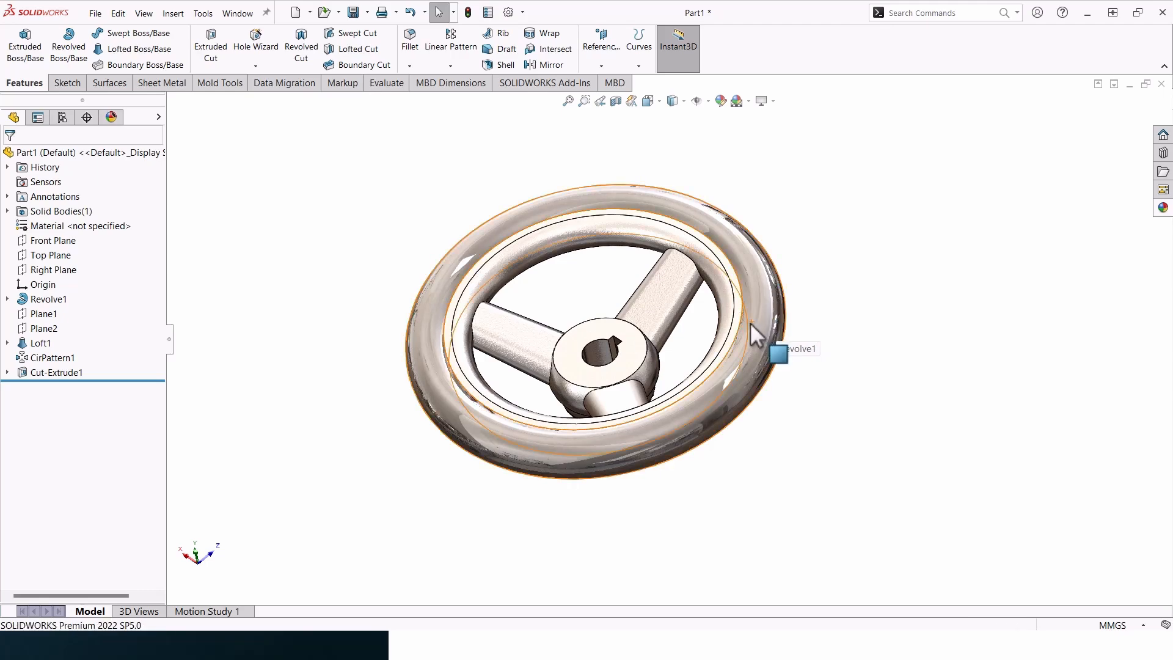